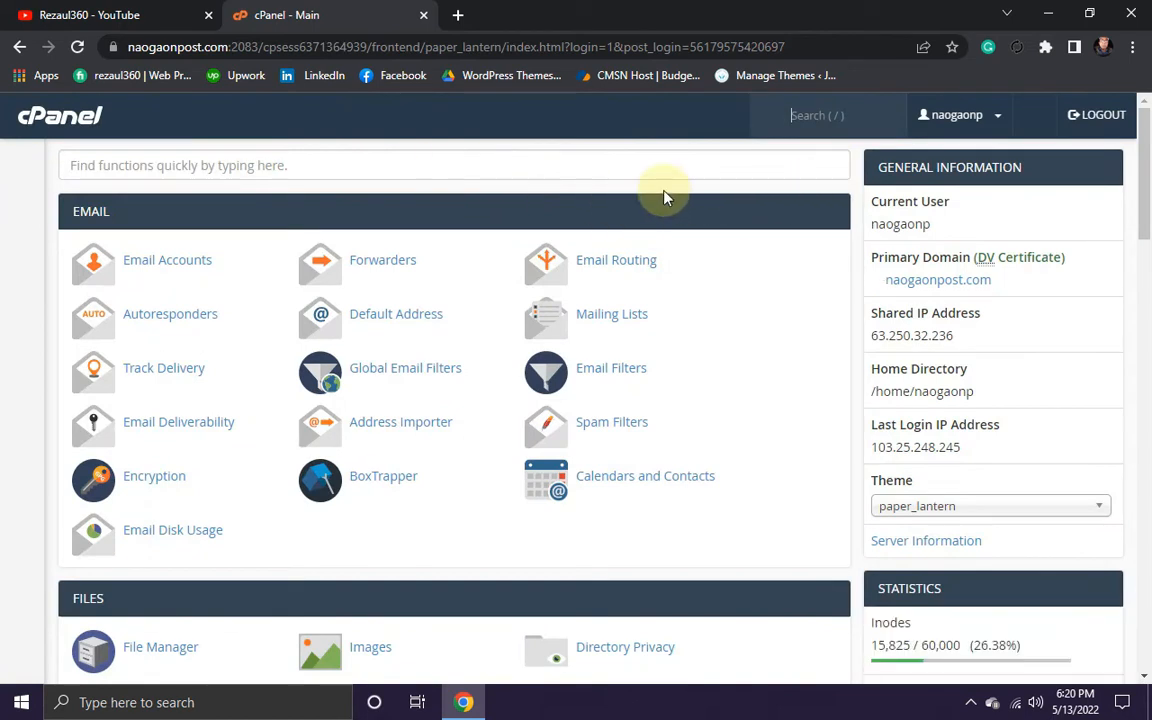
- Search cPanel for 'su' and open the Subdomains page
click(160, 166)
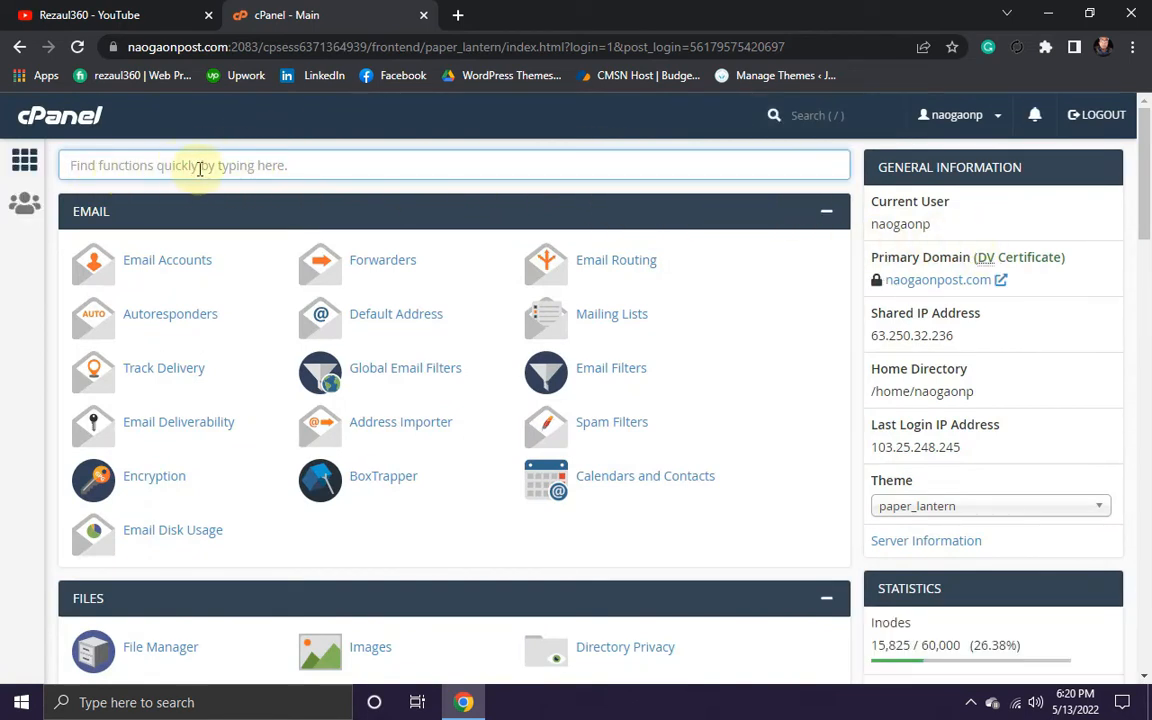
text(su)
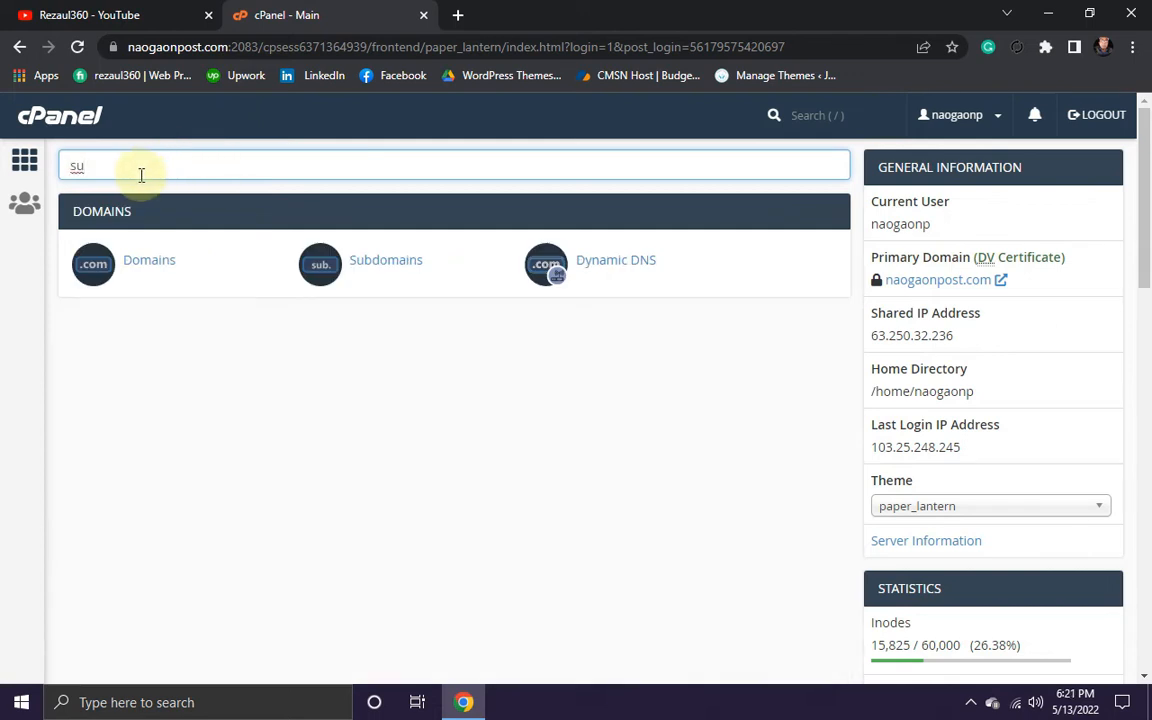
click(393, 263)
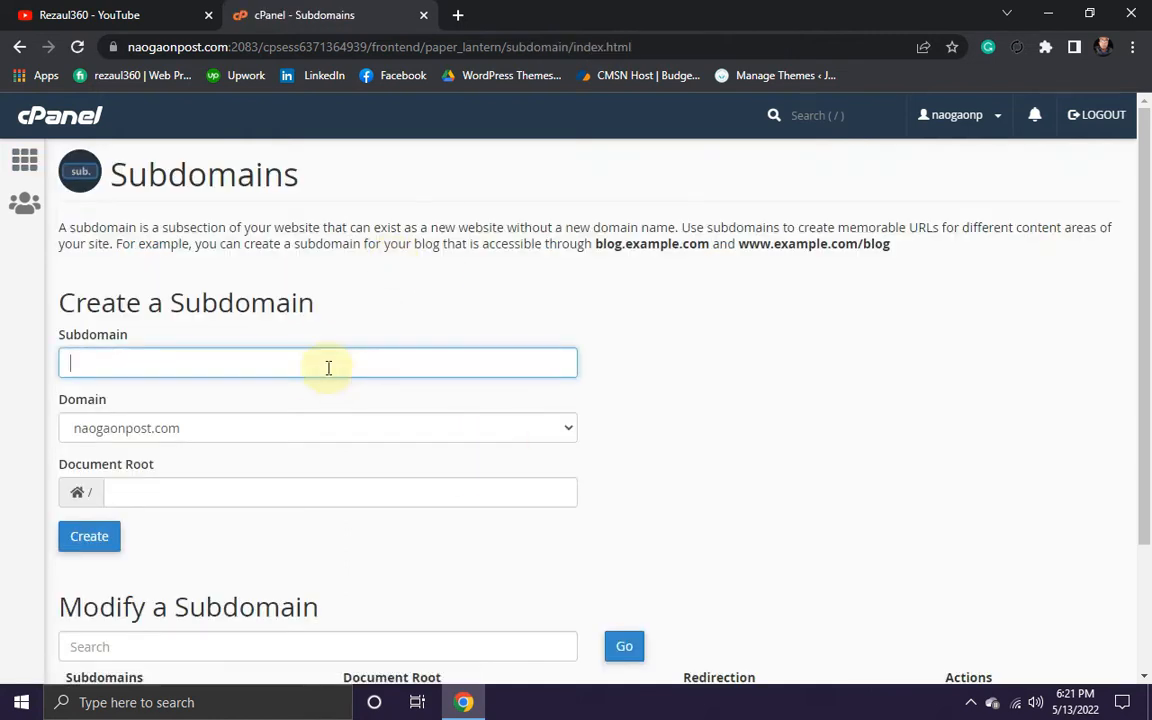
scroll(607, 381, down, 2)
scroll(595, 375, up, 2)
scroll(560, 362, down, 2)
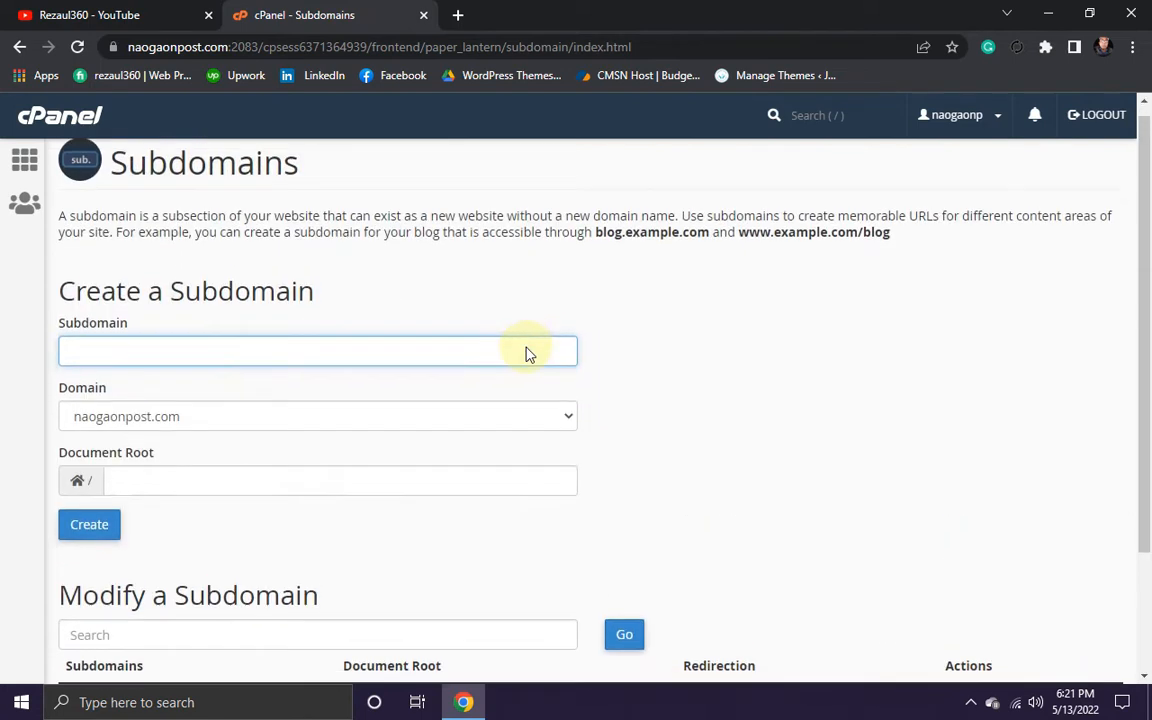
scroll(528, 352, up, 1)
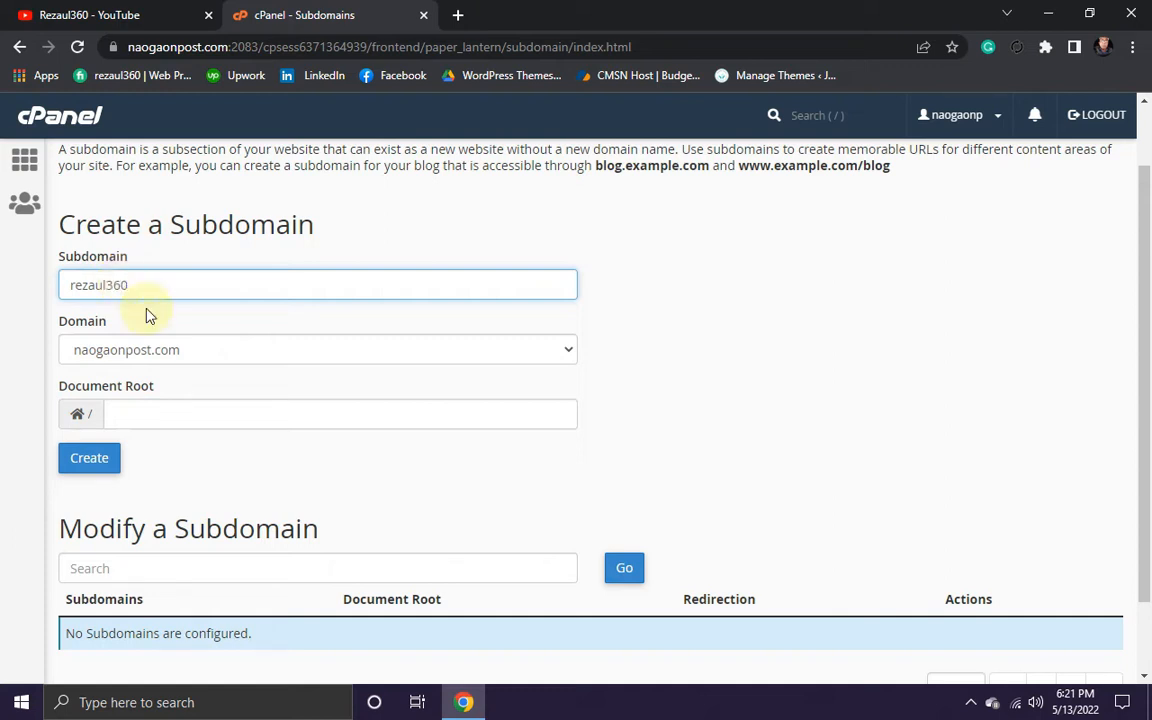
- Create subdomain rezaul360 with document root /rezaul360.naogaonpost.com and return to the subdomain list
click(215, 417)
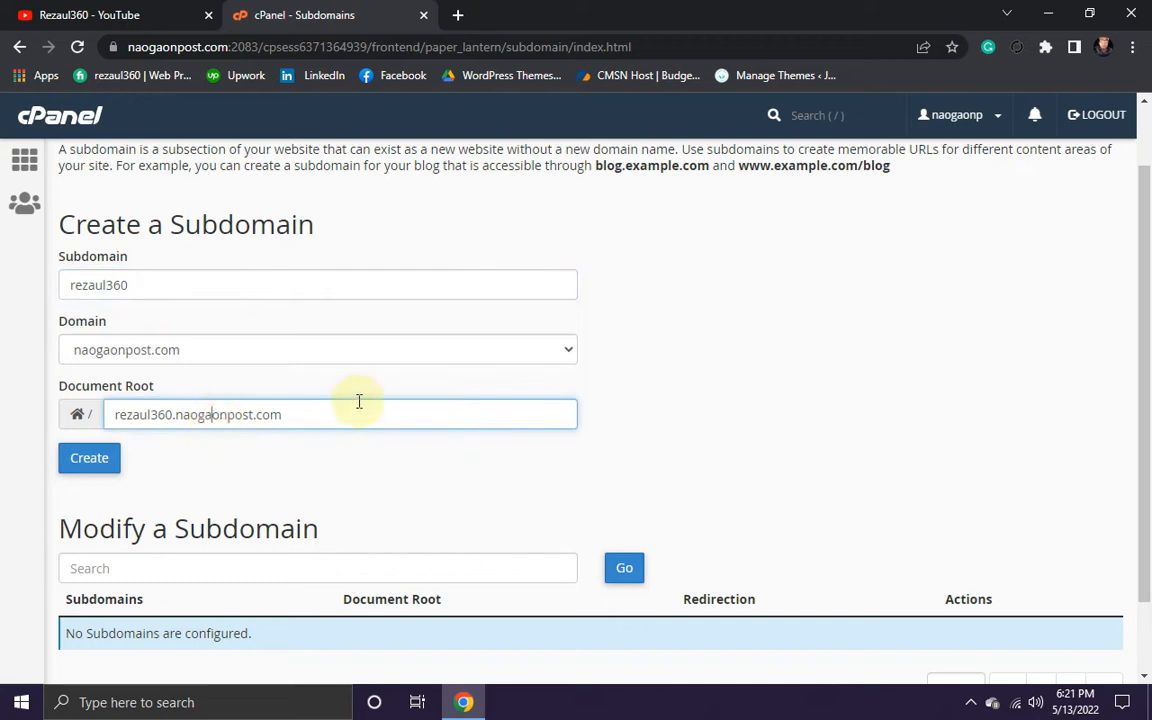
scroll(440, 401, down, 2)
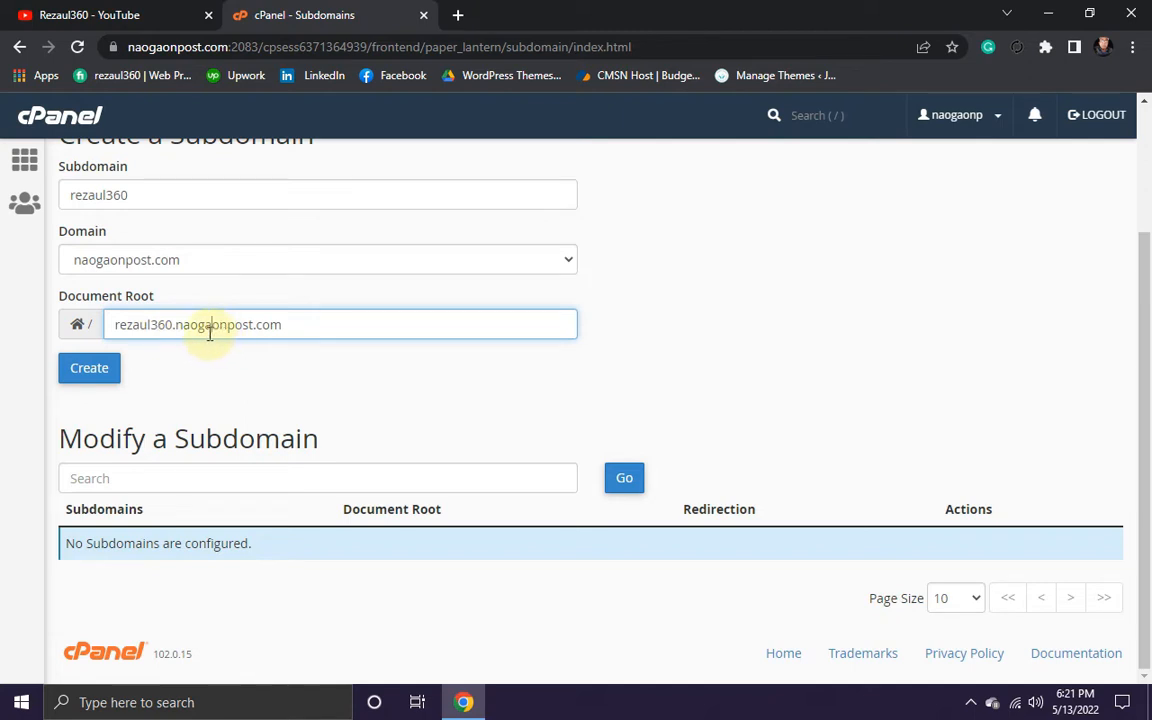
drag(306, 328, 182, 326)
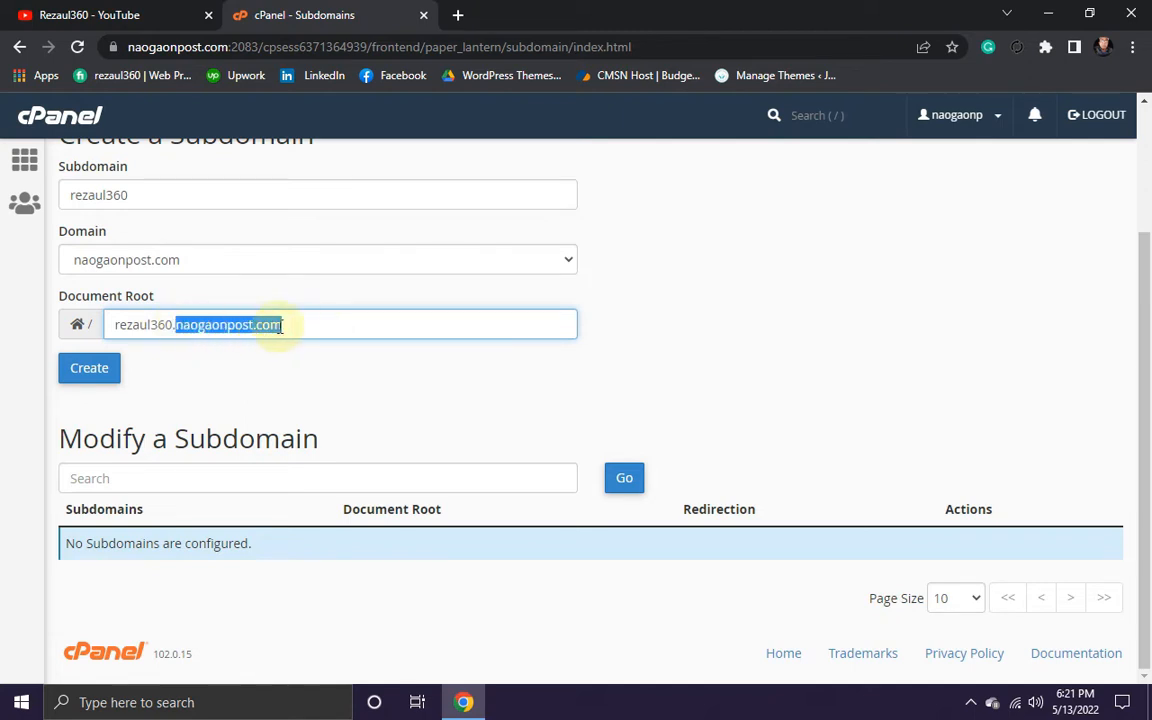
drag(172, 324, 125, 324)
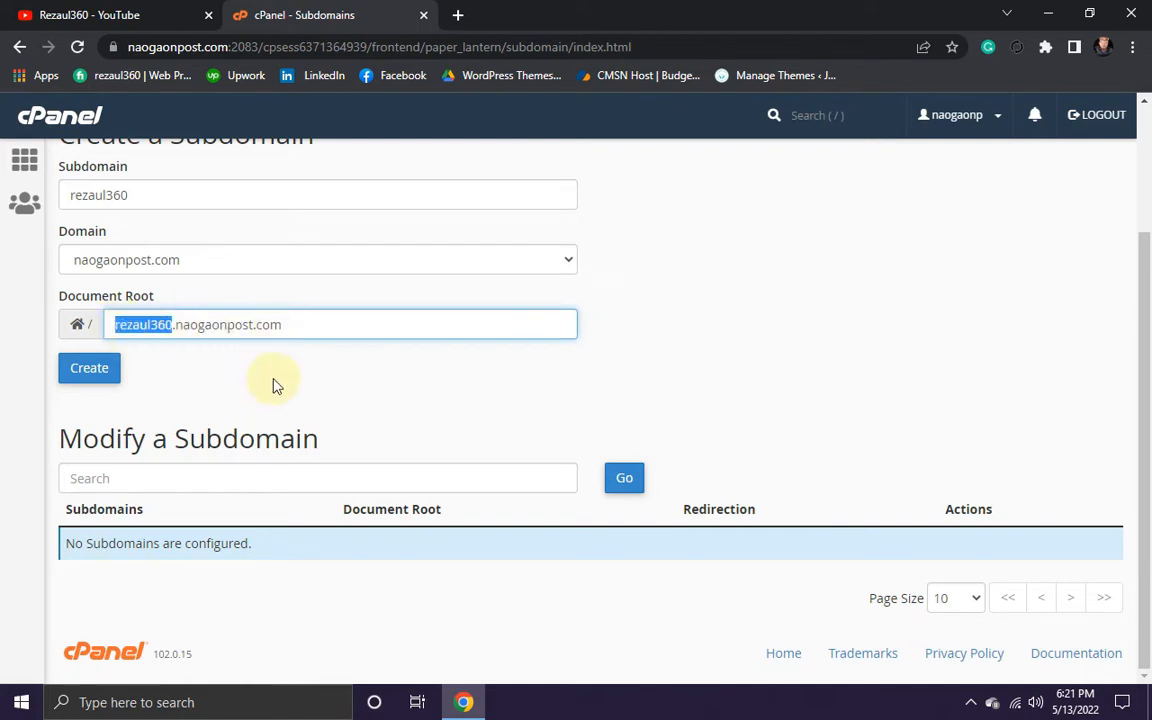
click(88, 370)
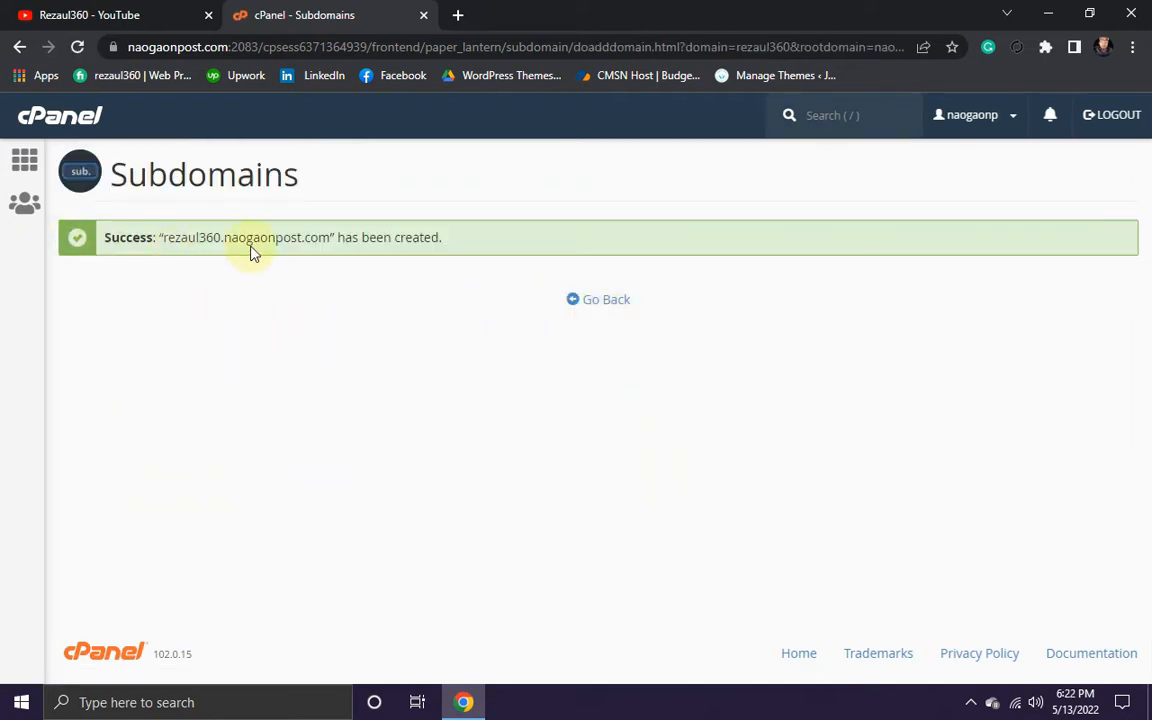
click(610, 301)
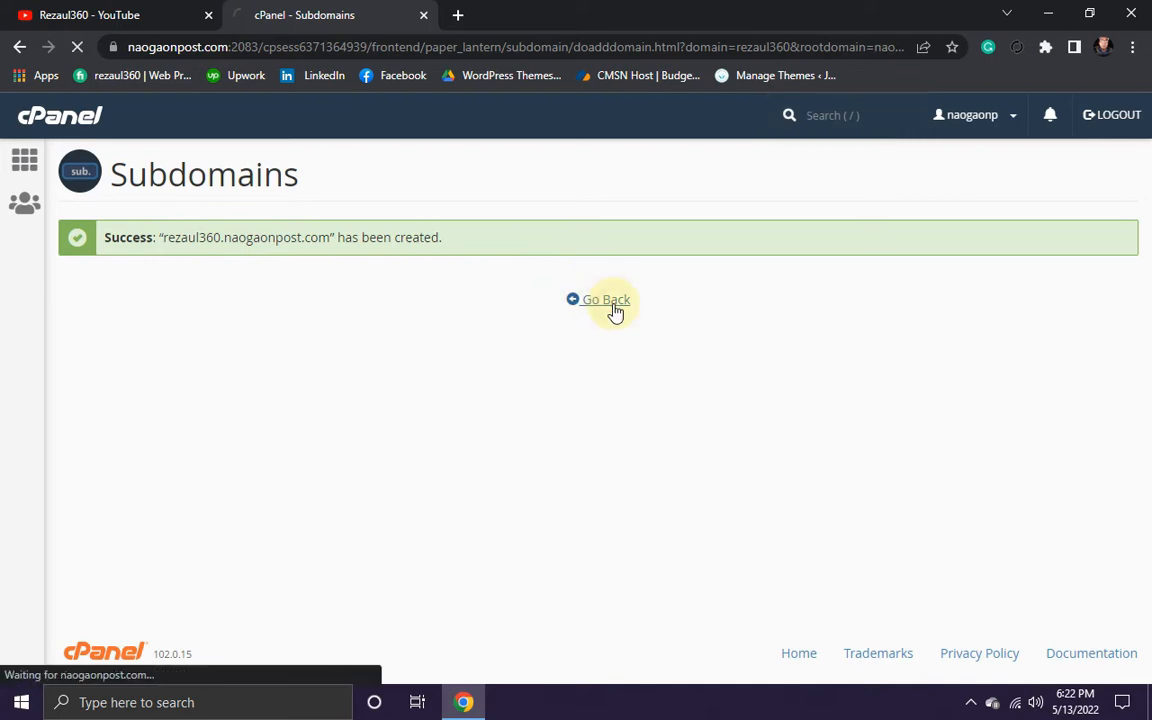
scroll(628, 346, down, 3)
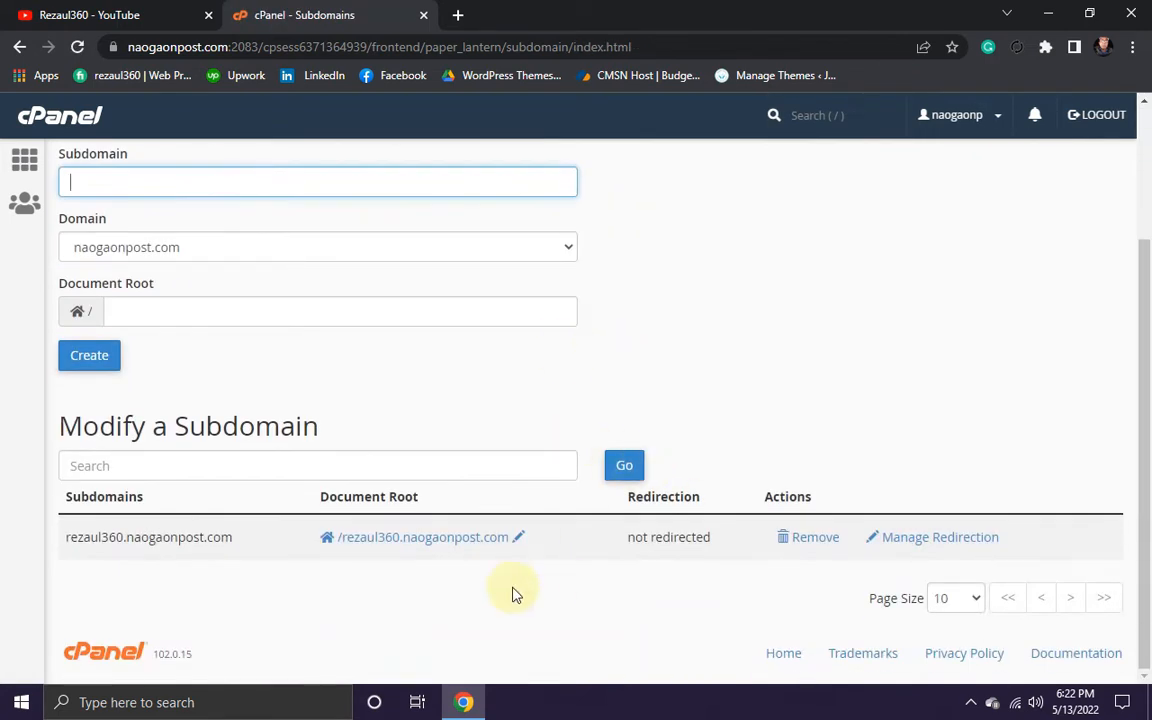
- Browse File Manager to the rezaul360.naogaonpost.com folder, which holds only cgi-bin
click(398, 541)
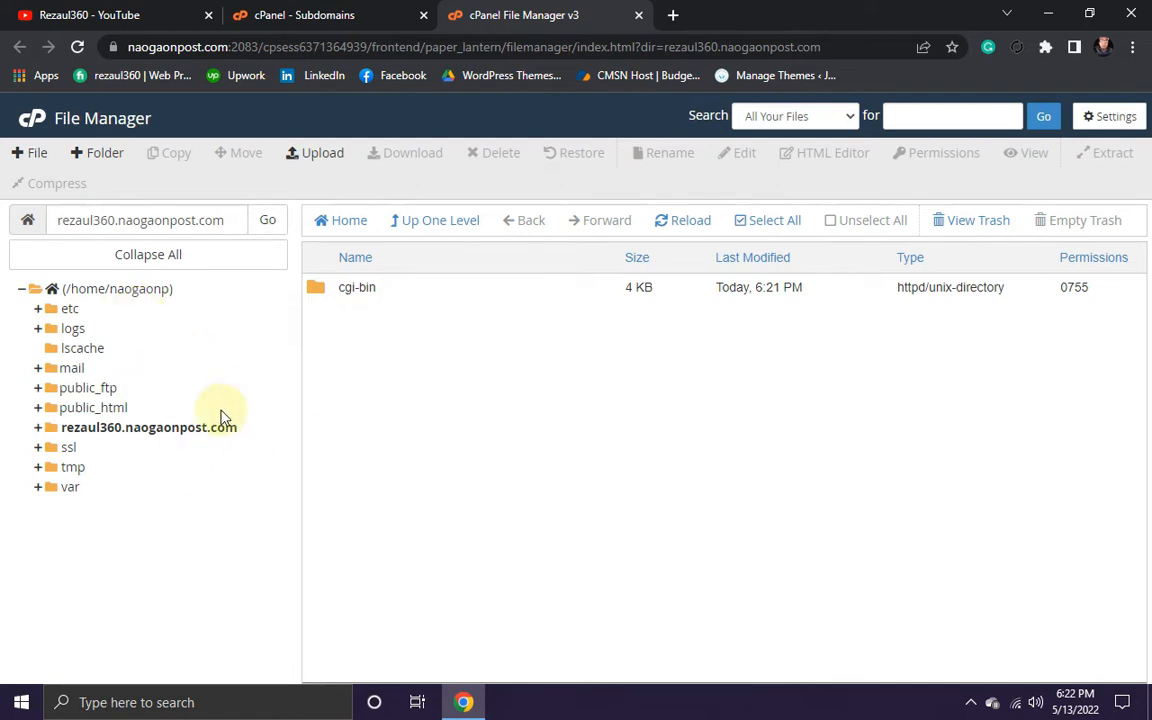
click(83, 410)
scroll(640, 420, down, 5)
scroll(640, 450, up, 5)
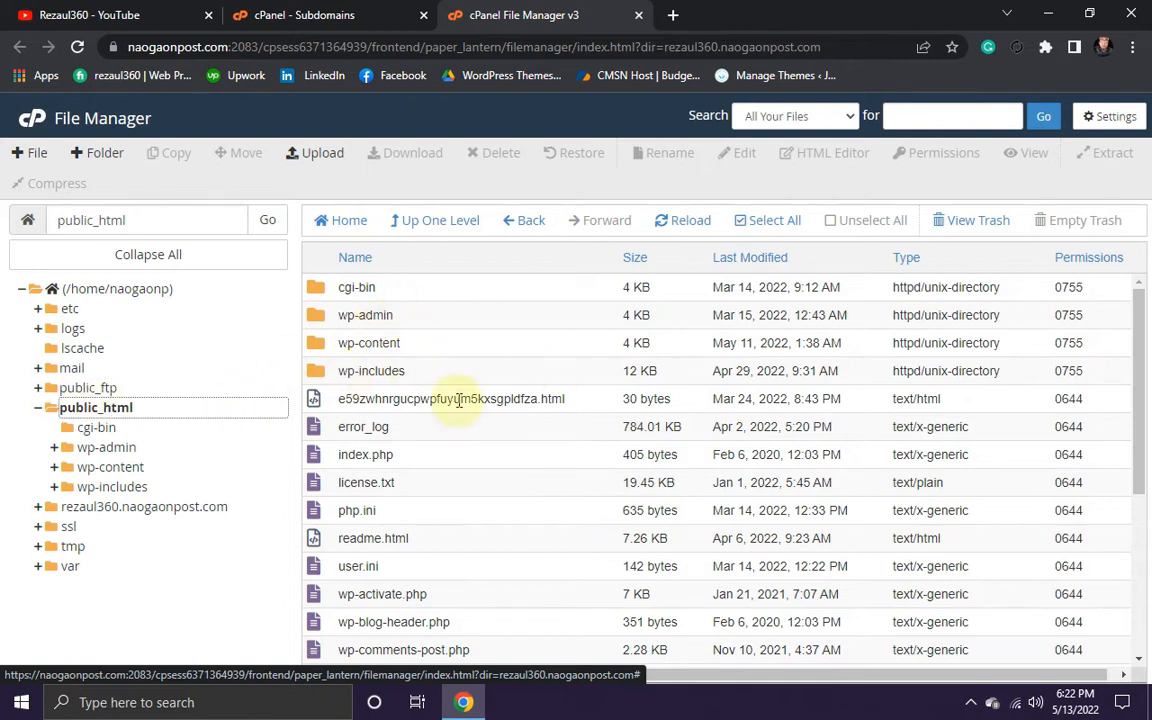
scroll(458, 399, down, 3)
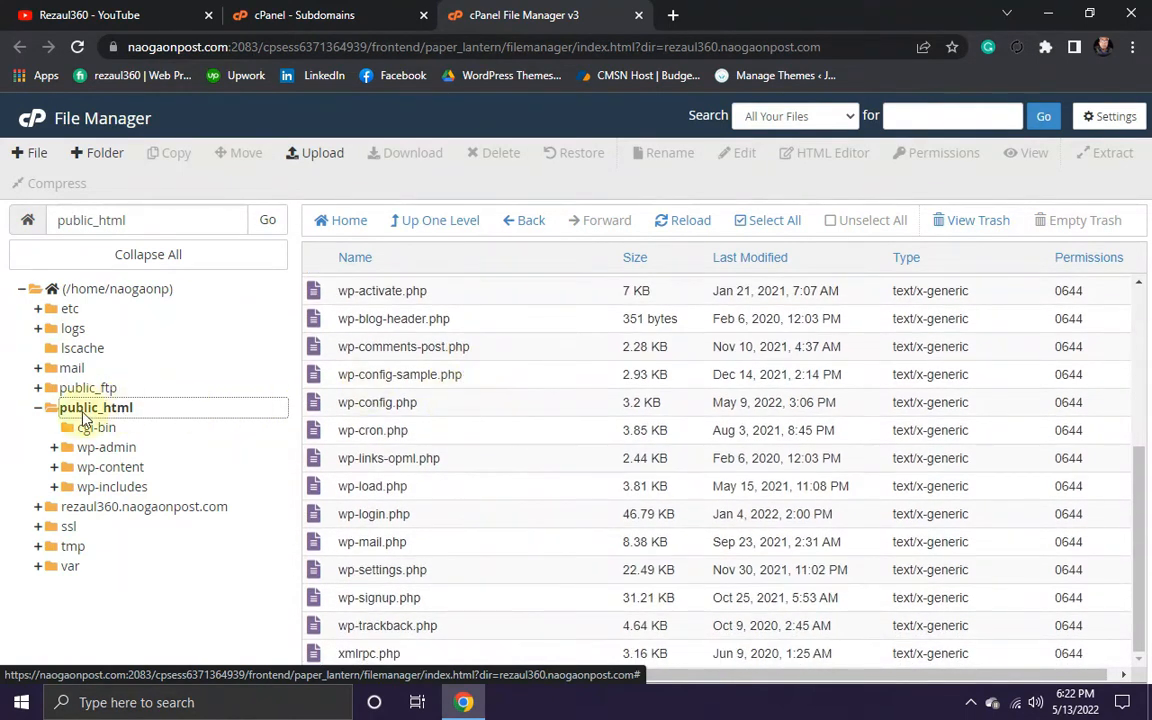
click(40, 409)
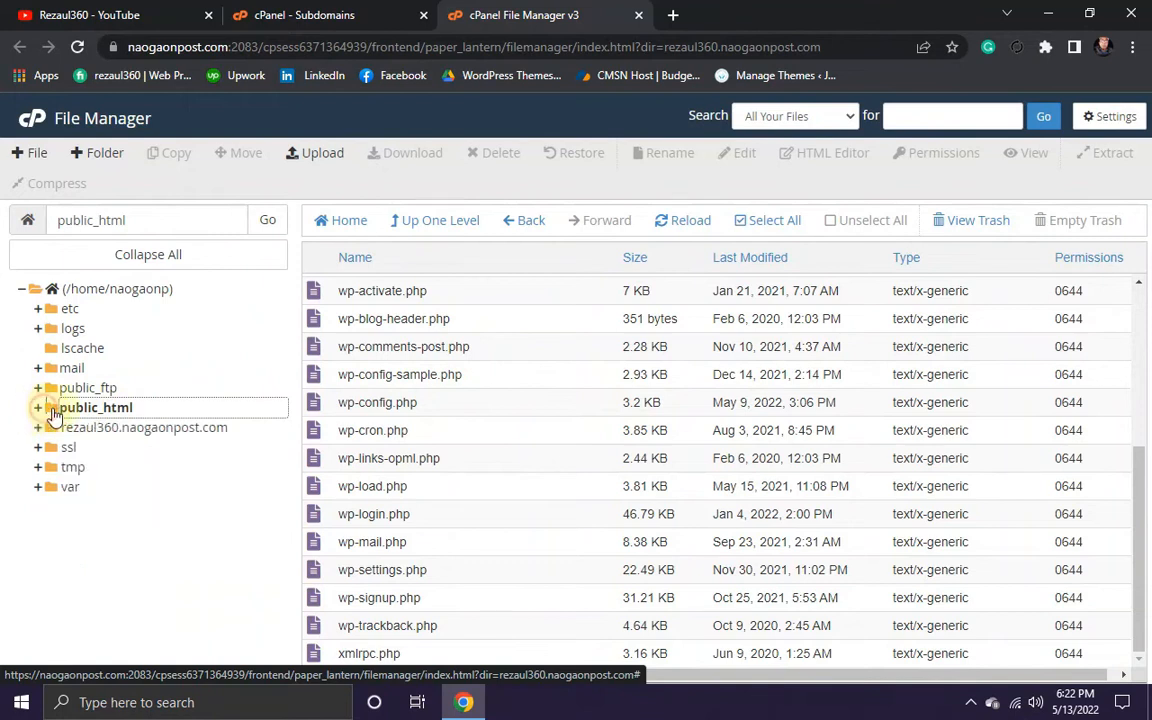
click(130, 430)
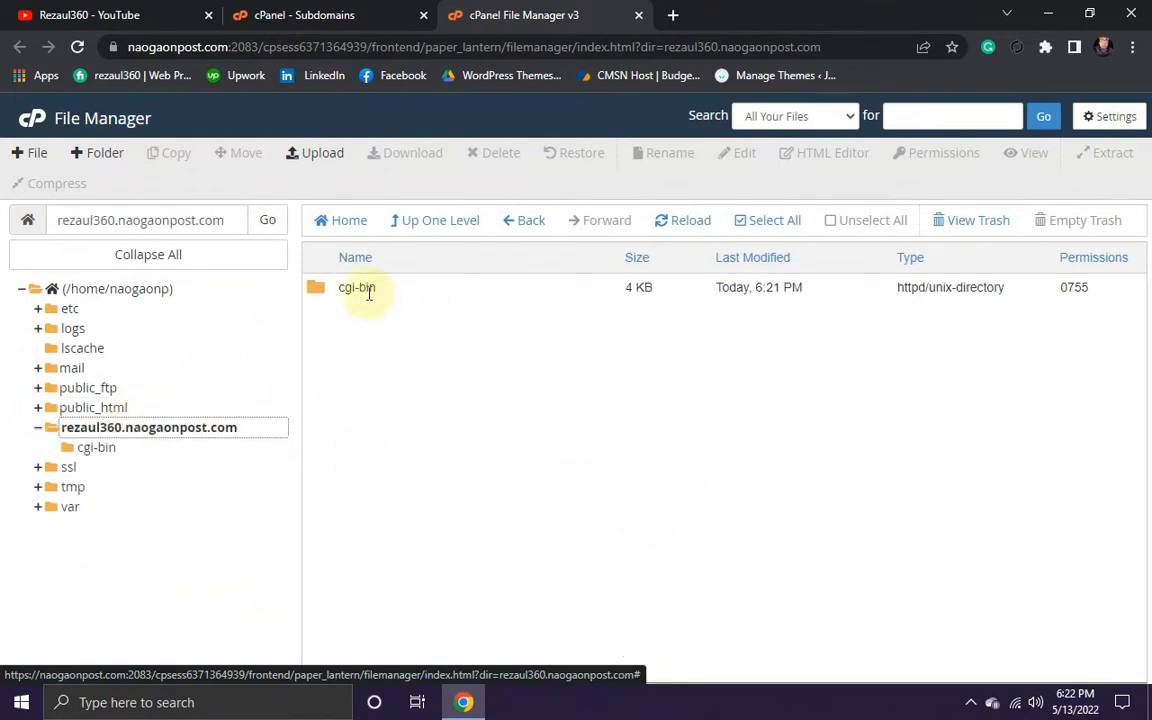
click(321, 292)
click(321, 294)
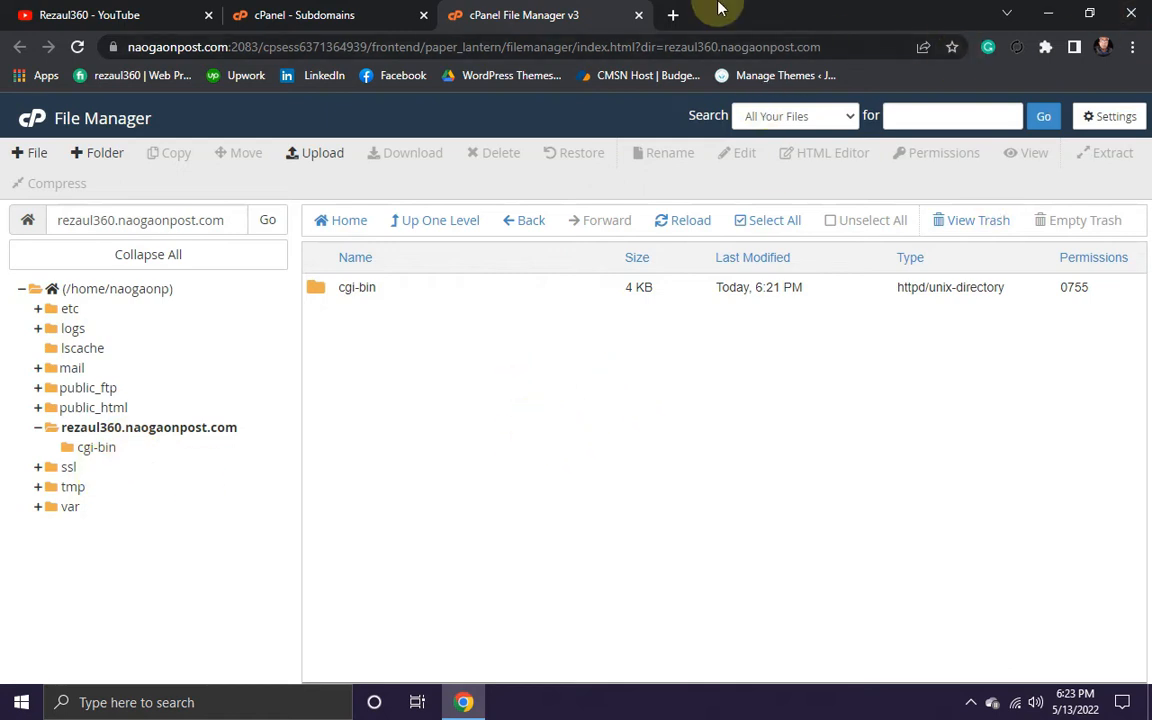
- Download WordPress 5.9.3 as a zip from wordpress.org in a new tab
click(673, 14)
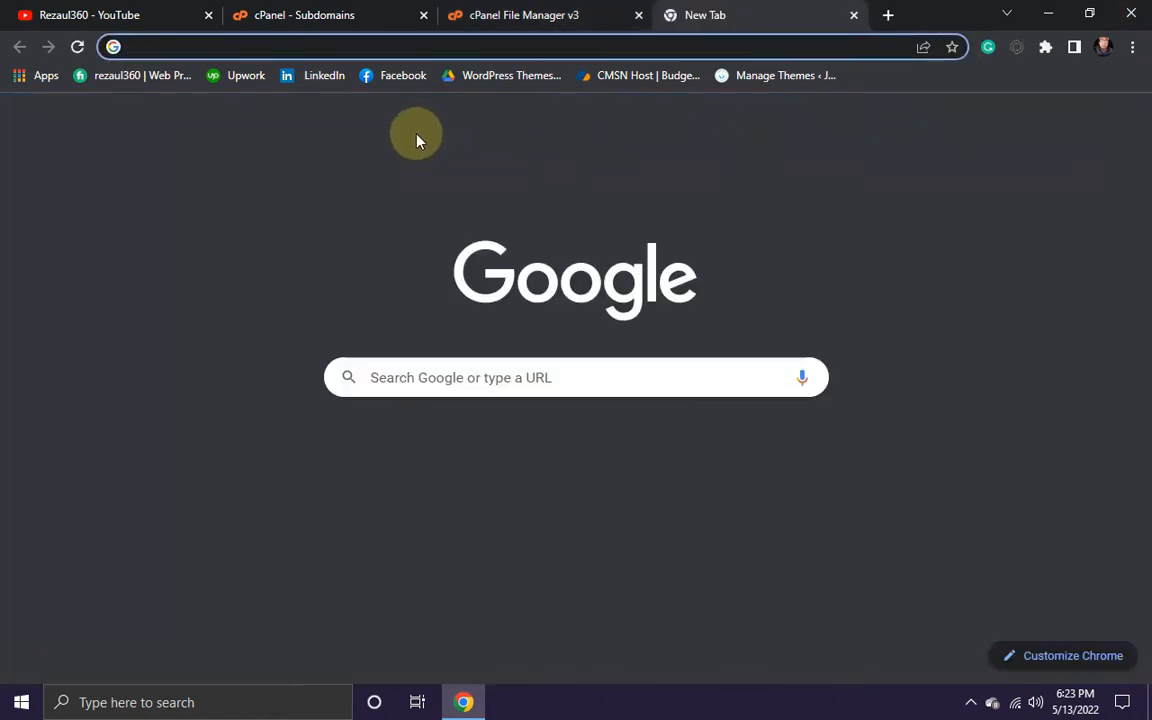
text(wor)
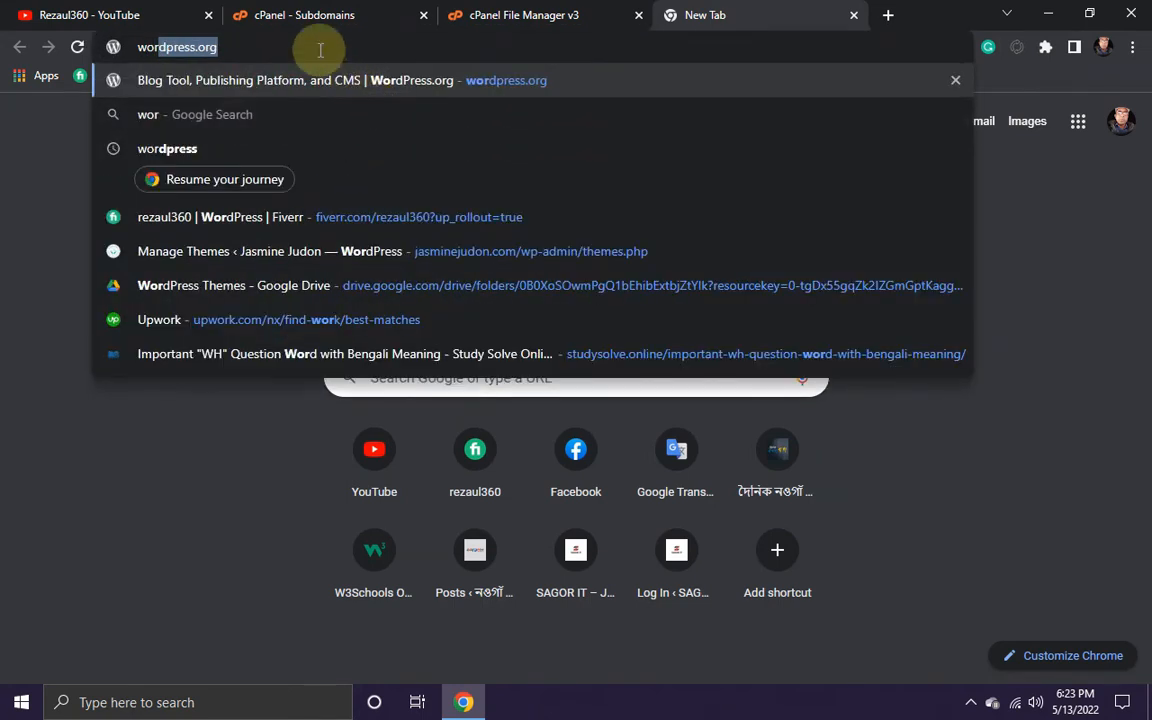
key(Return)
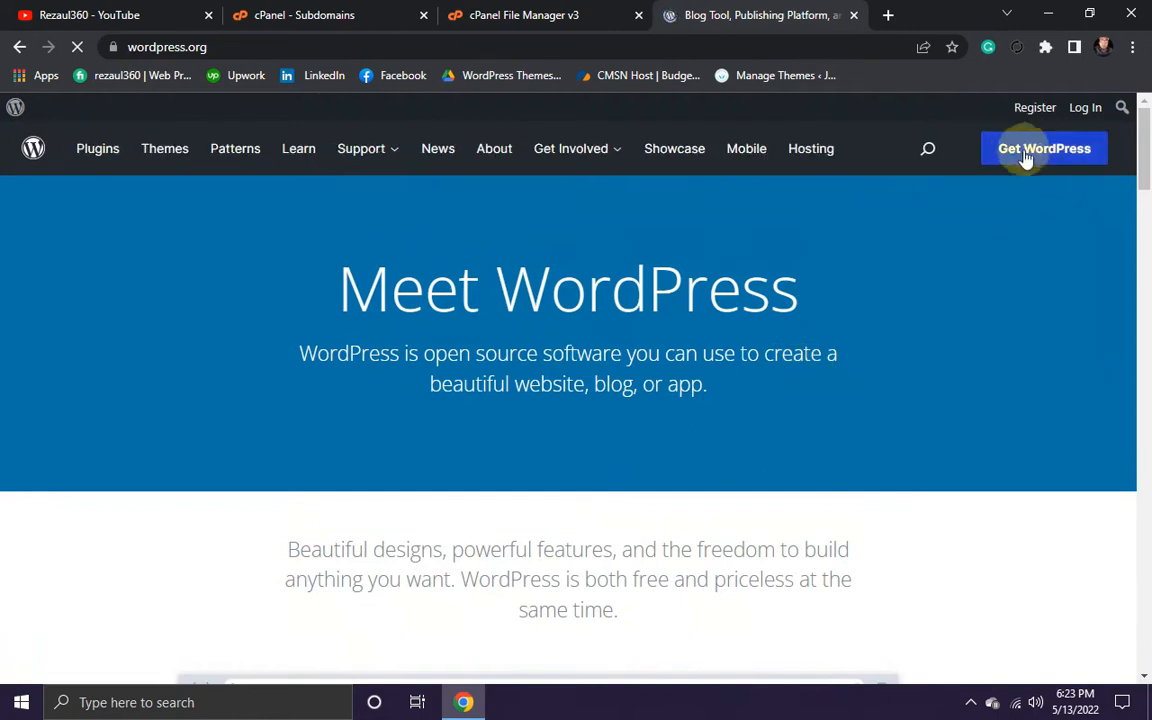
click(1026, 164)
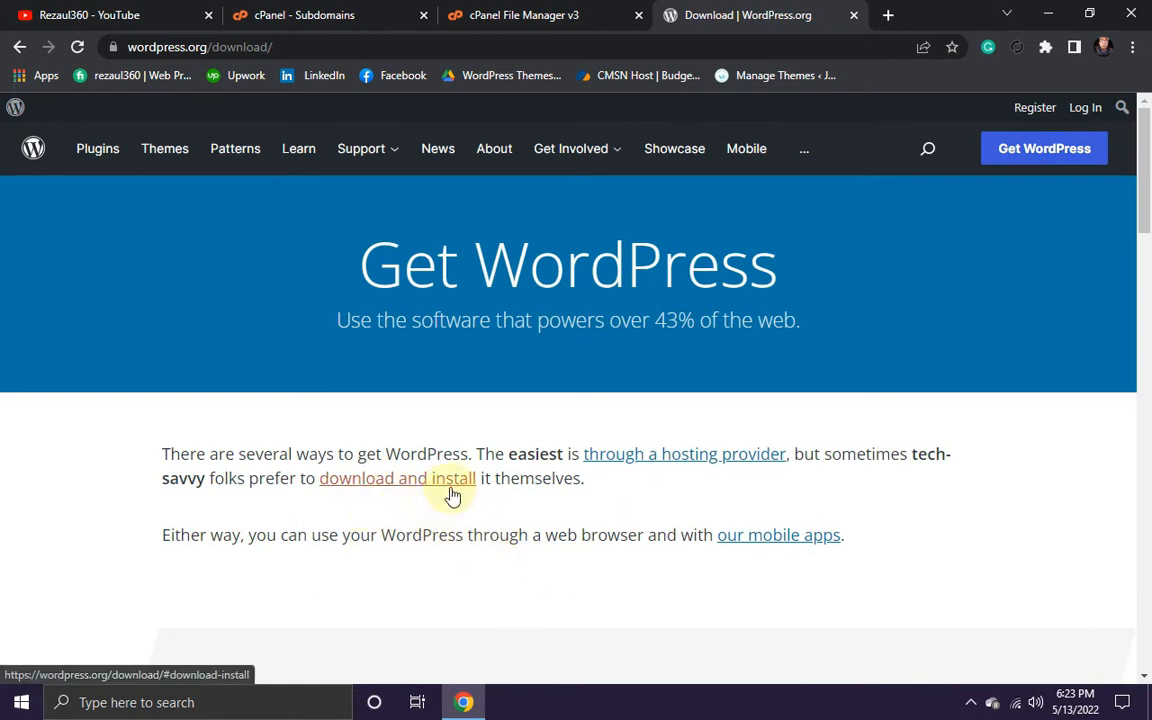
click(393, 481)
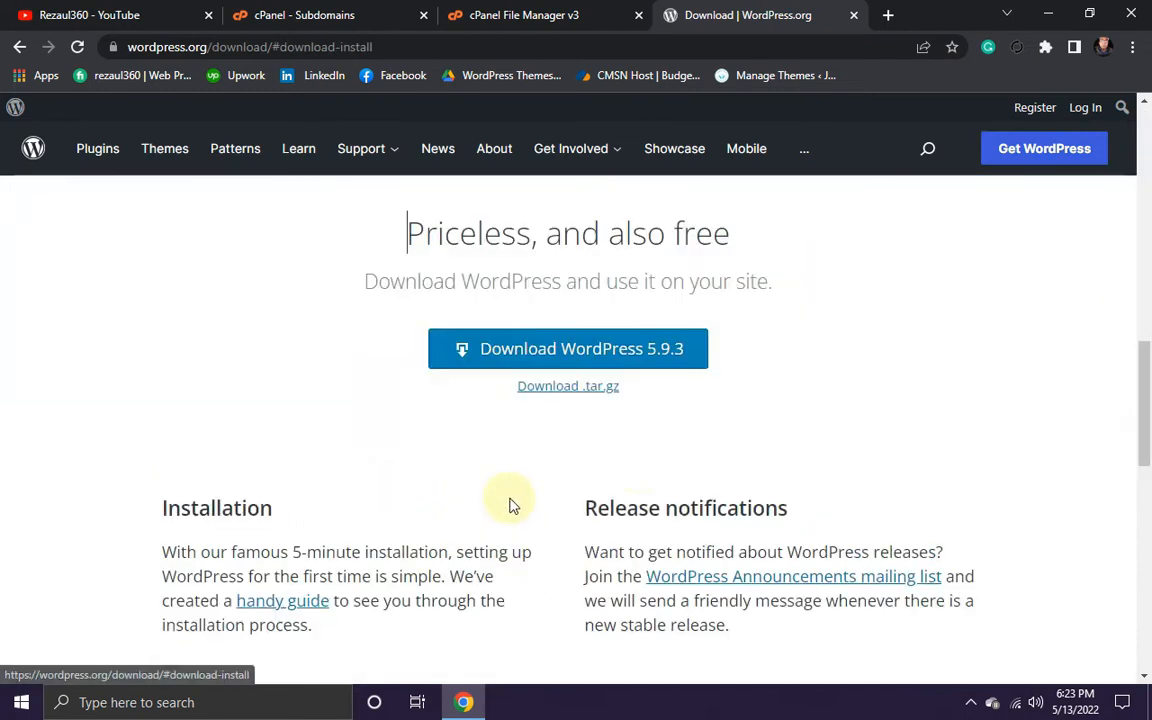
click(565, 353)
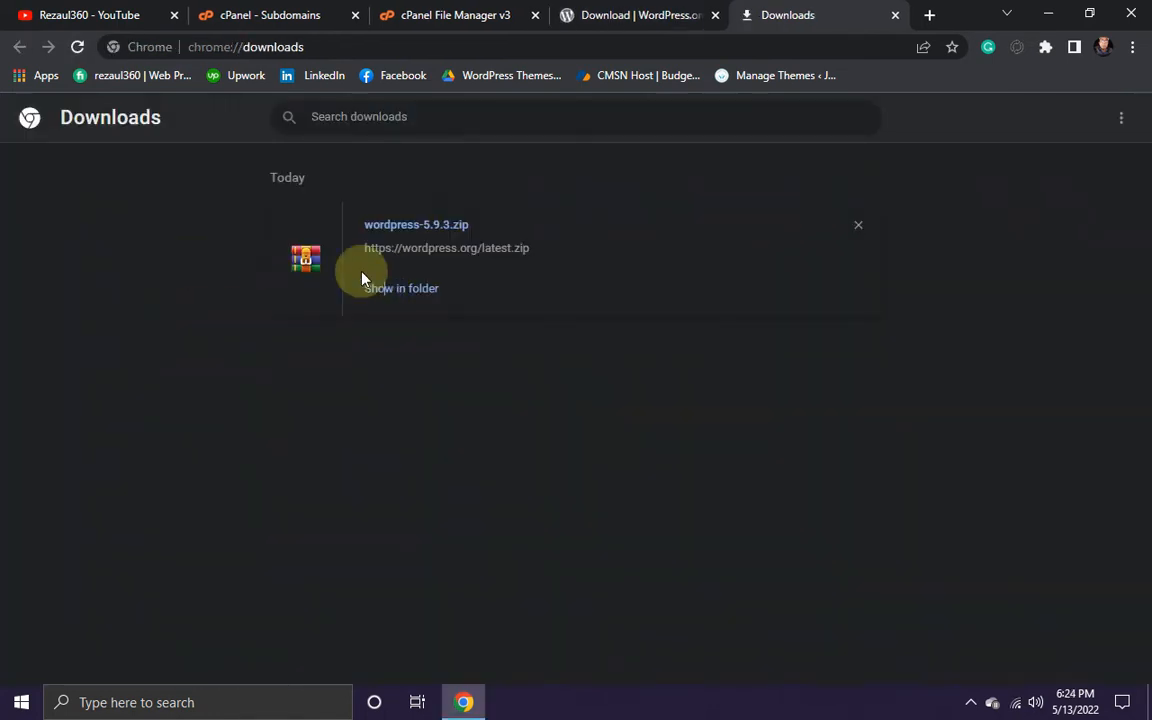
- Check wordpress-5.9.3.zip in the Downloads folder, then close the WordPress and downloads tabs
click(397, 300)
click(508, 698)
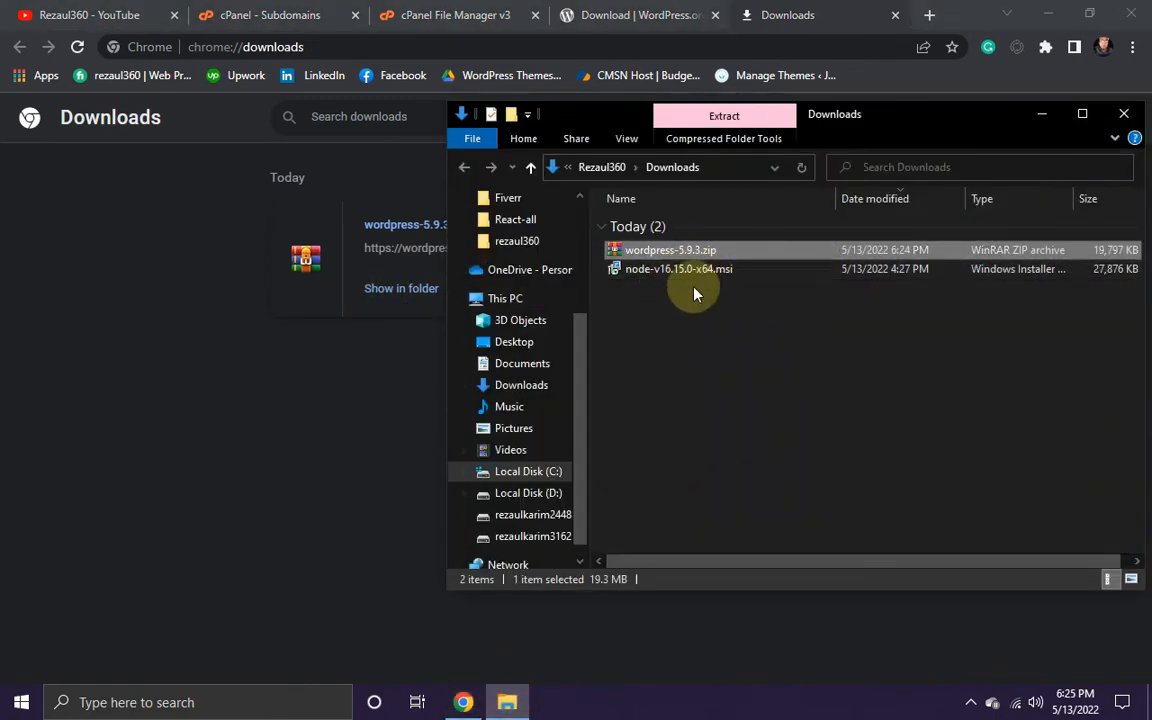
click(445, 10)
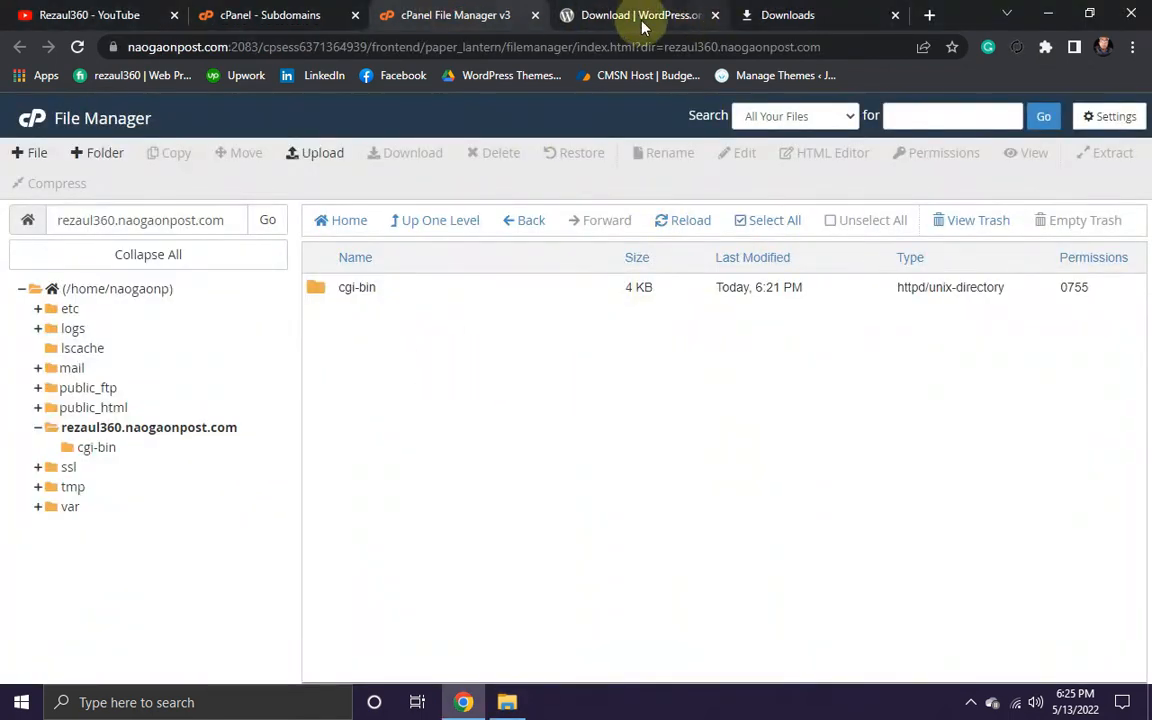
click(715, 15)
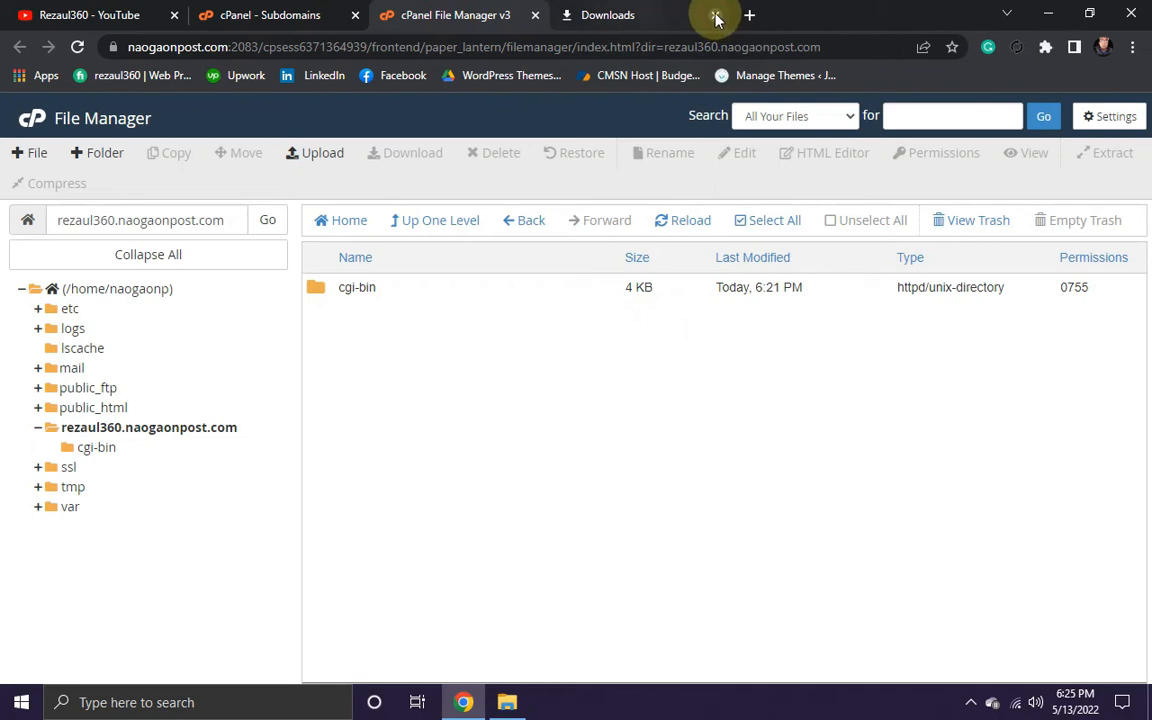
click(715, 15)
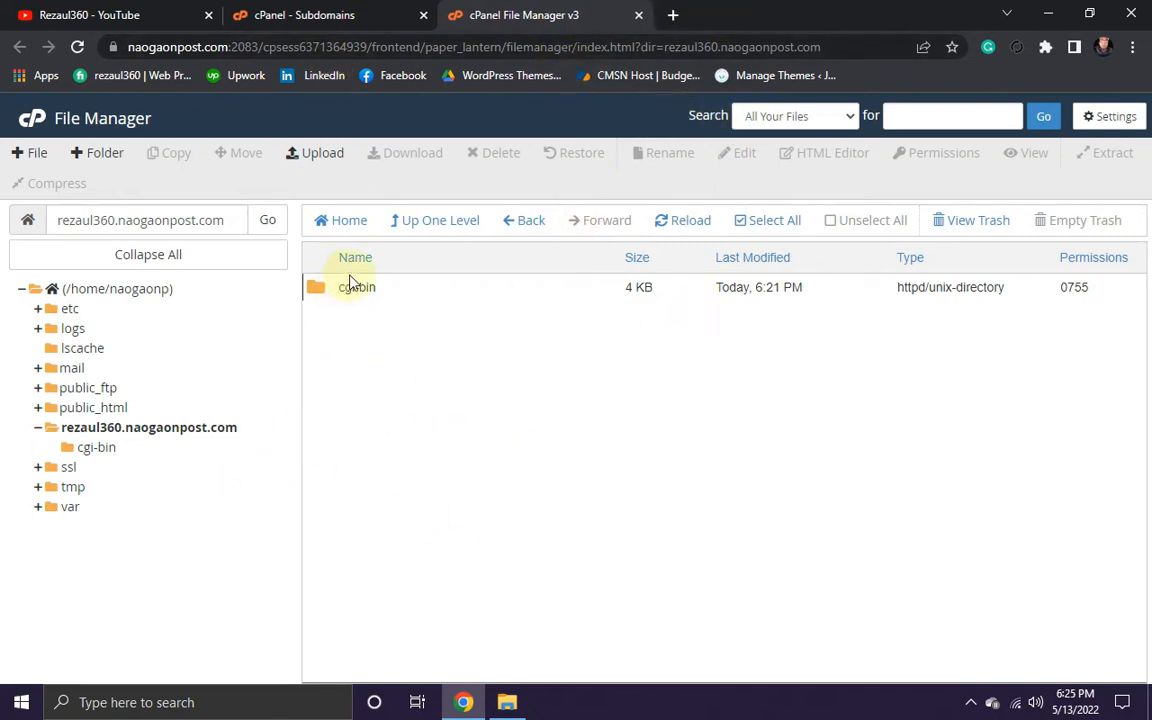
- Upload wordpress-5.9.3.zip (19.33 MB) from Downloads into the subdomain folder
click(324, 156)
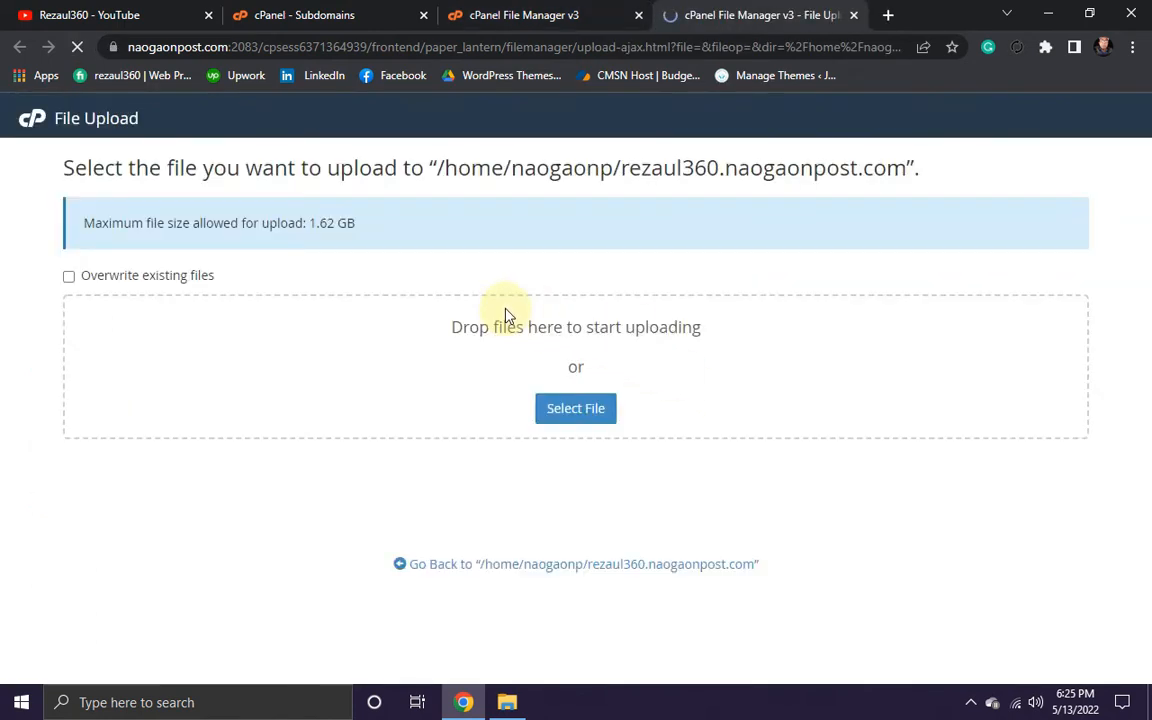
click(588, 412)
scroll(400, 245, down, 2)
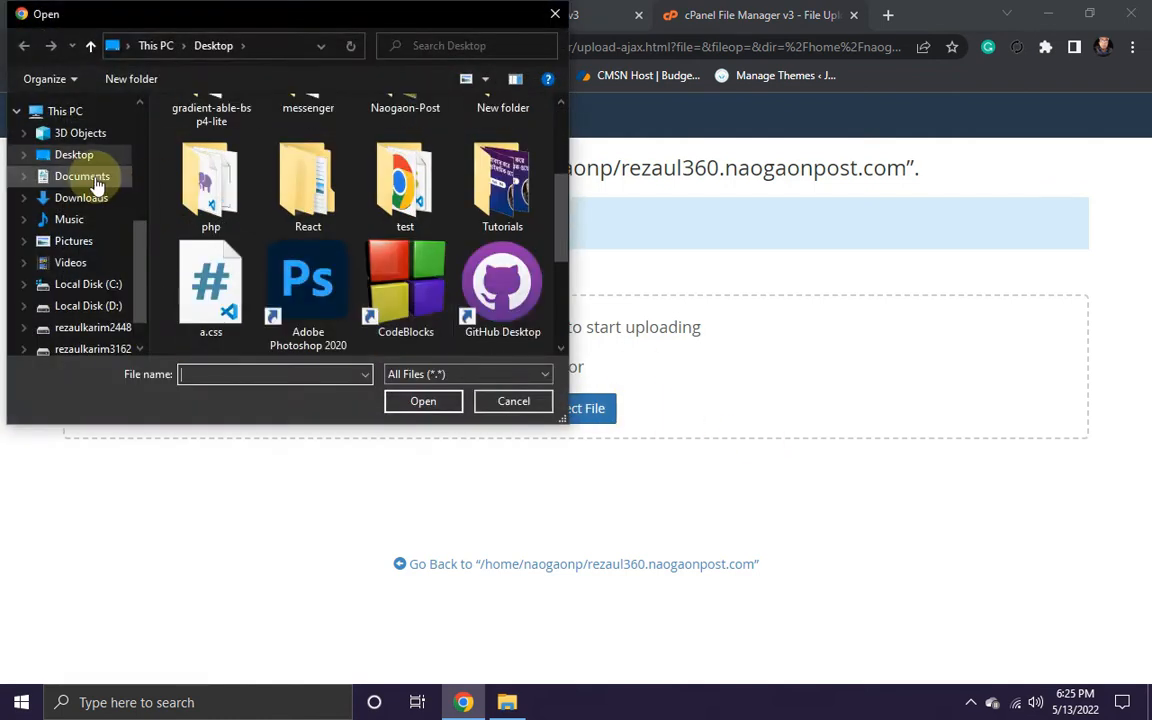
click(82, 199)
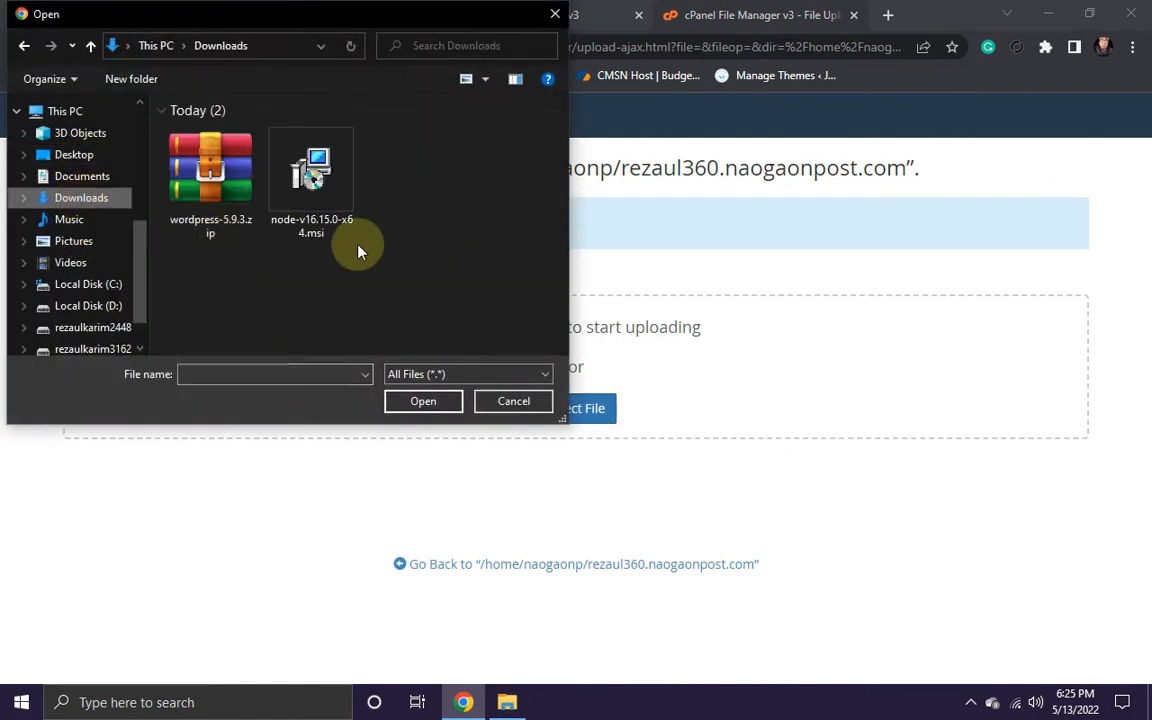
click(210, 176)
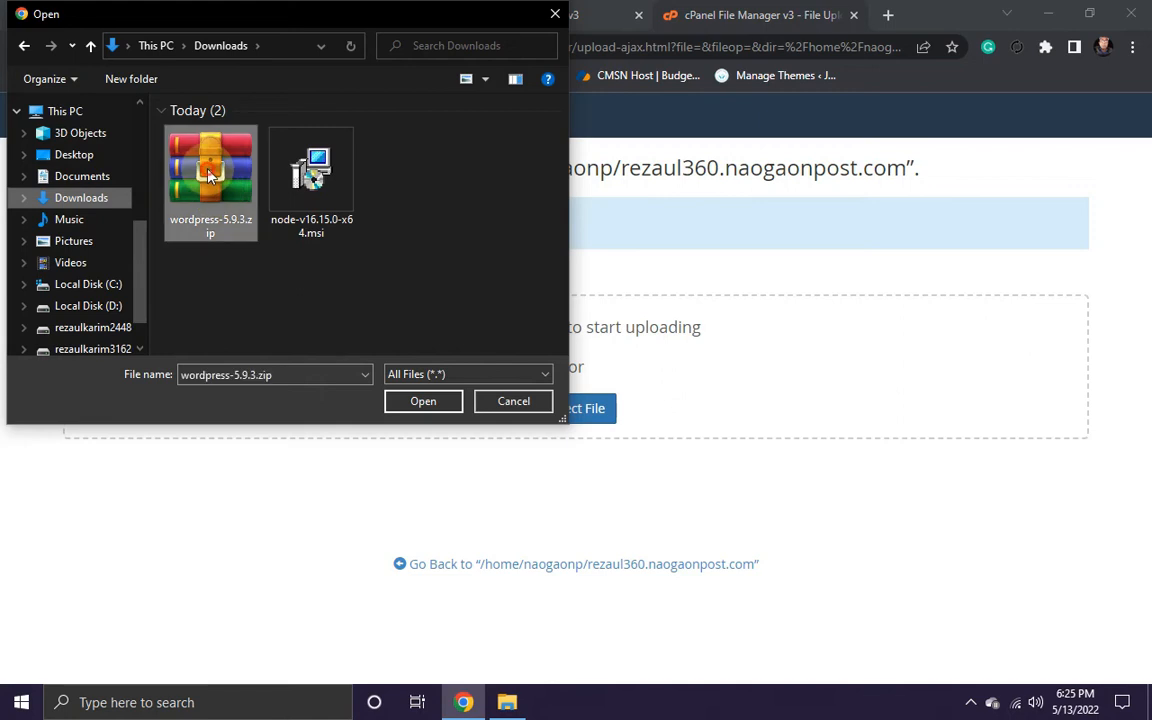
click(423, 402)
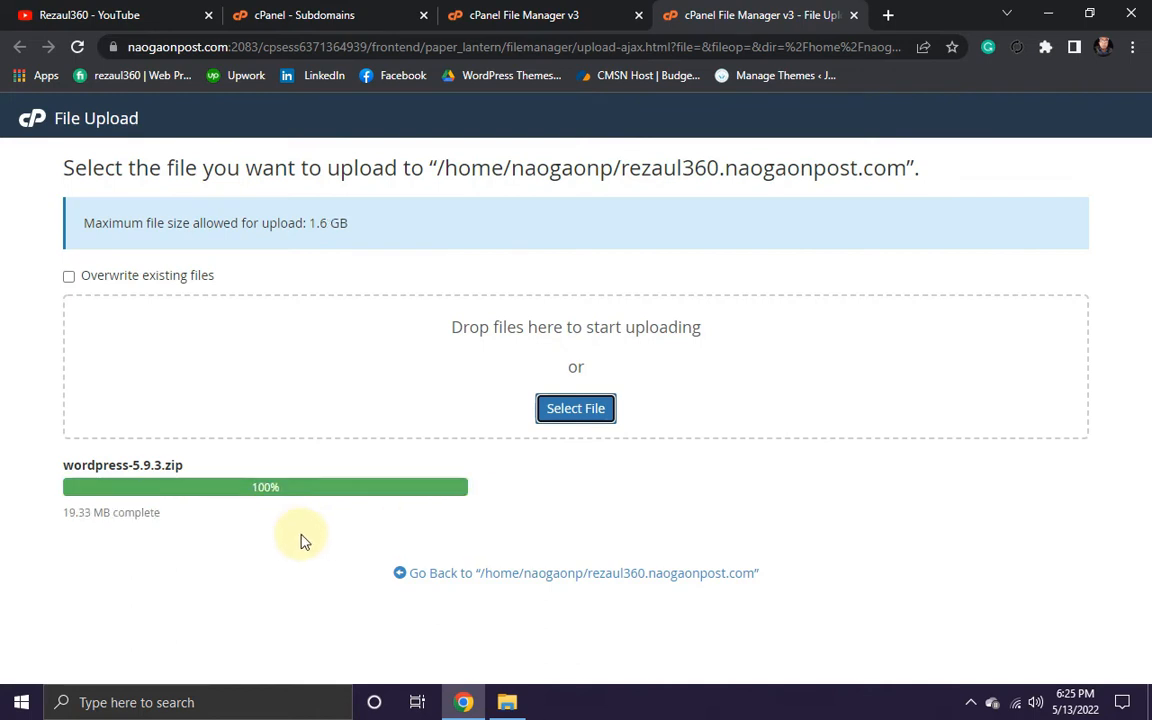
click(452, 578)
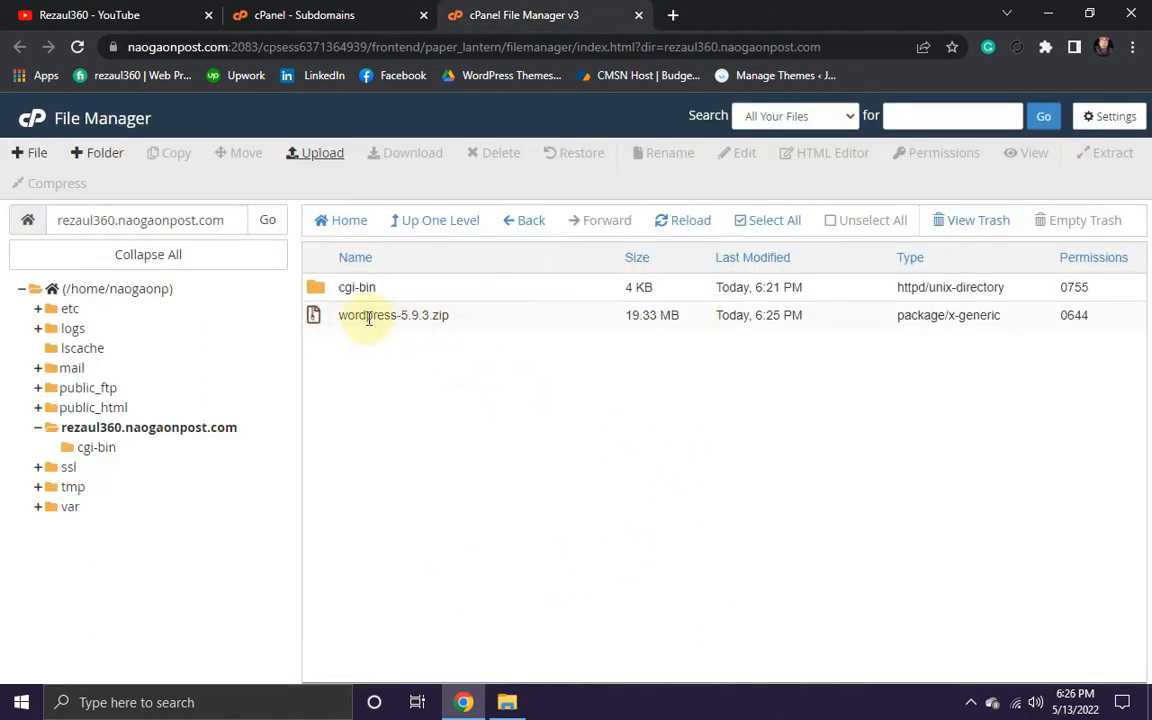
- Extract wordpress-5.9.3.zip in place, producing a wordpress folder beside it
right_click(359, 316)
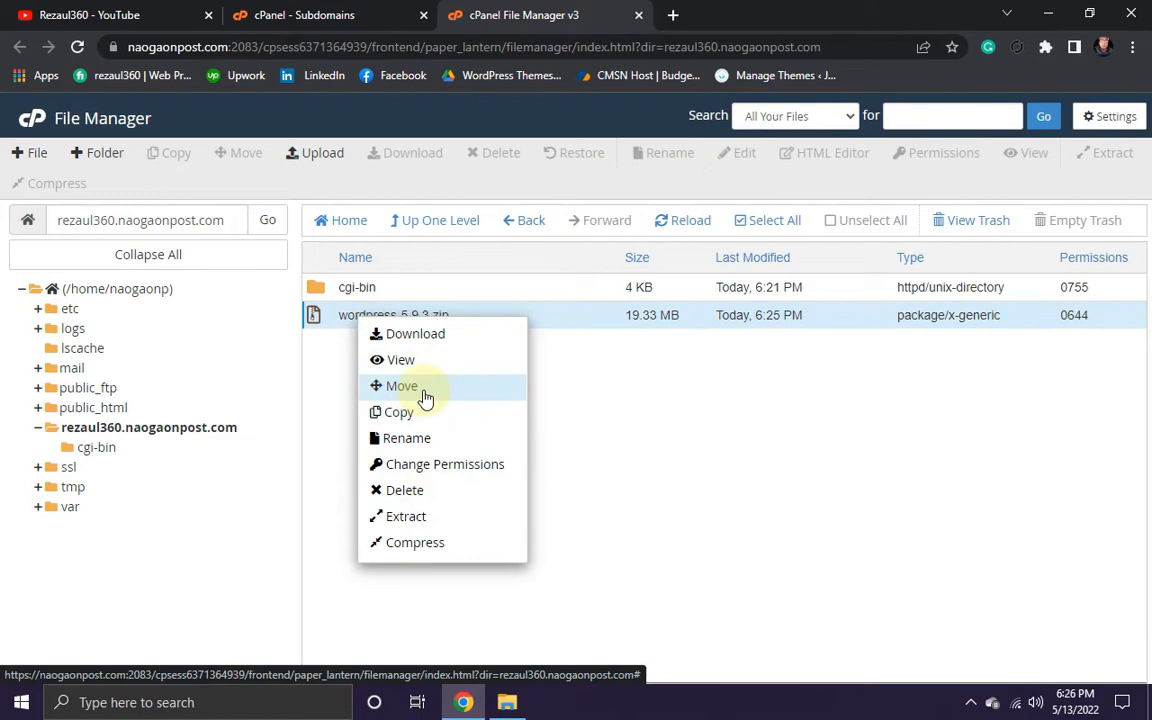
click(407, 520)
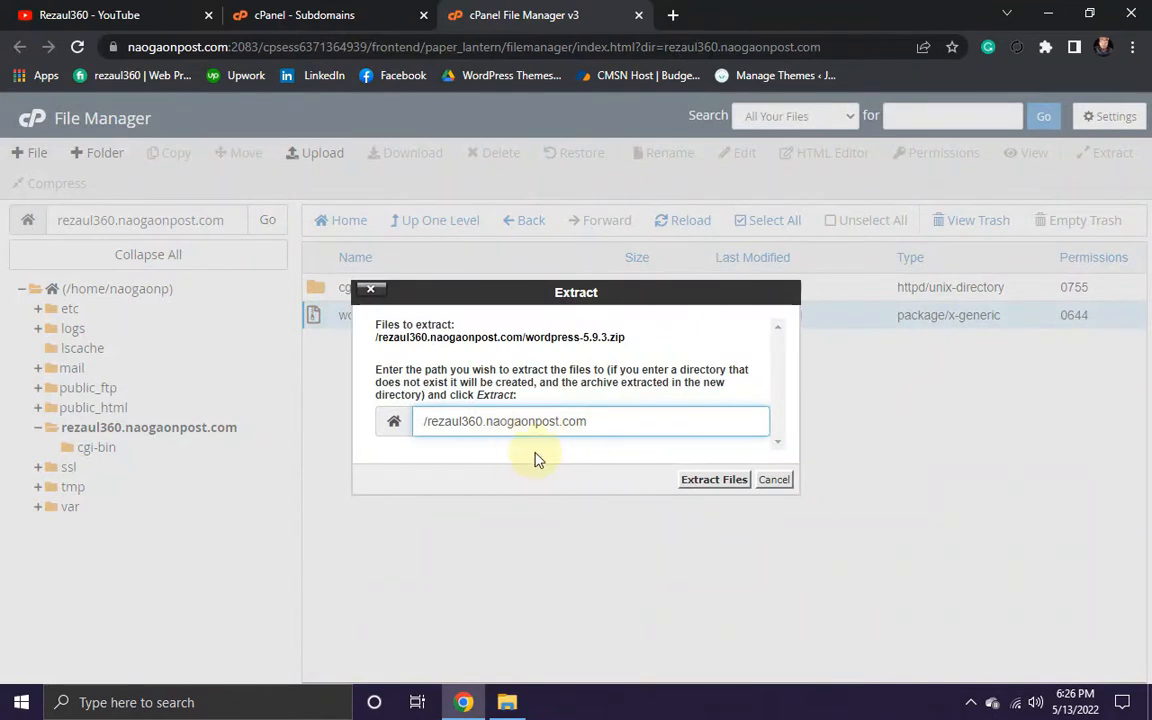
click(704, 481)
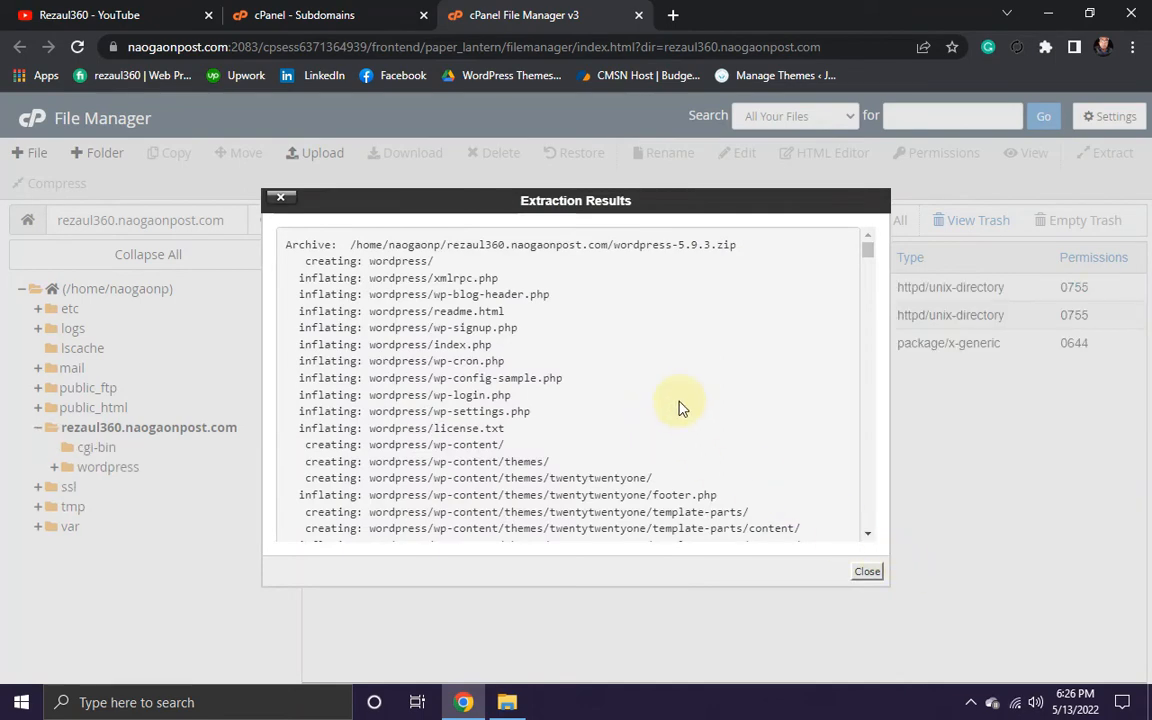
scroll(693, 390, down, 15)
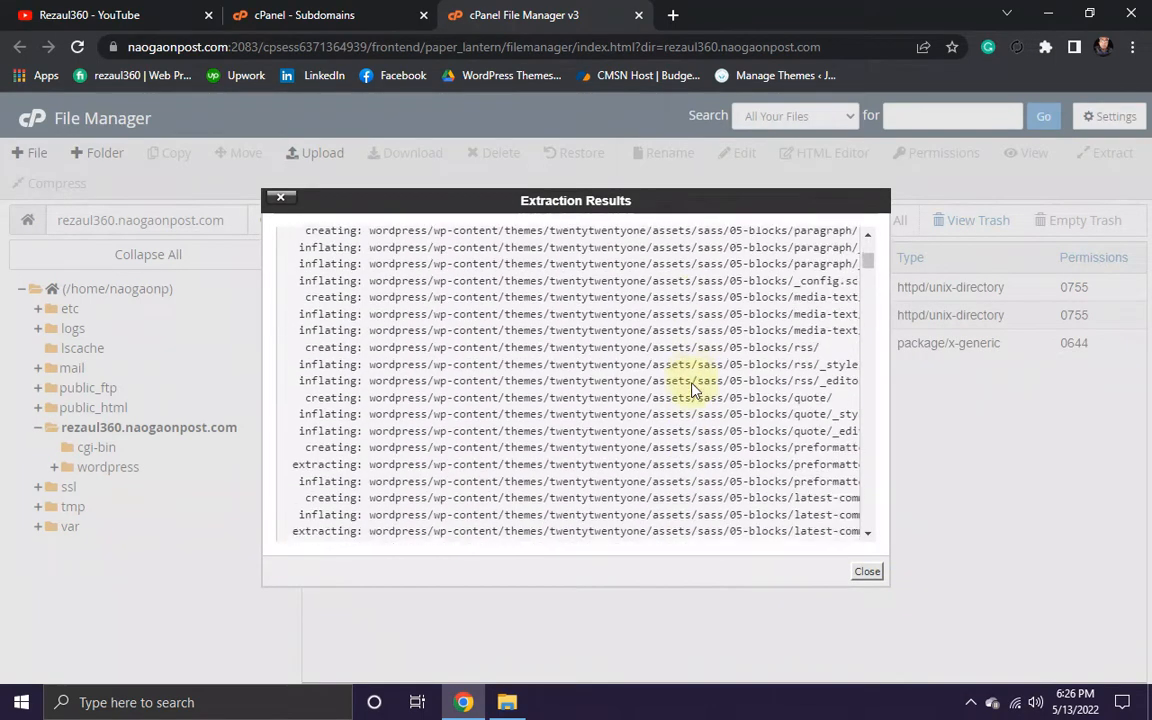
scroll(700, 410, down, 5)
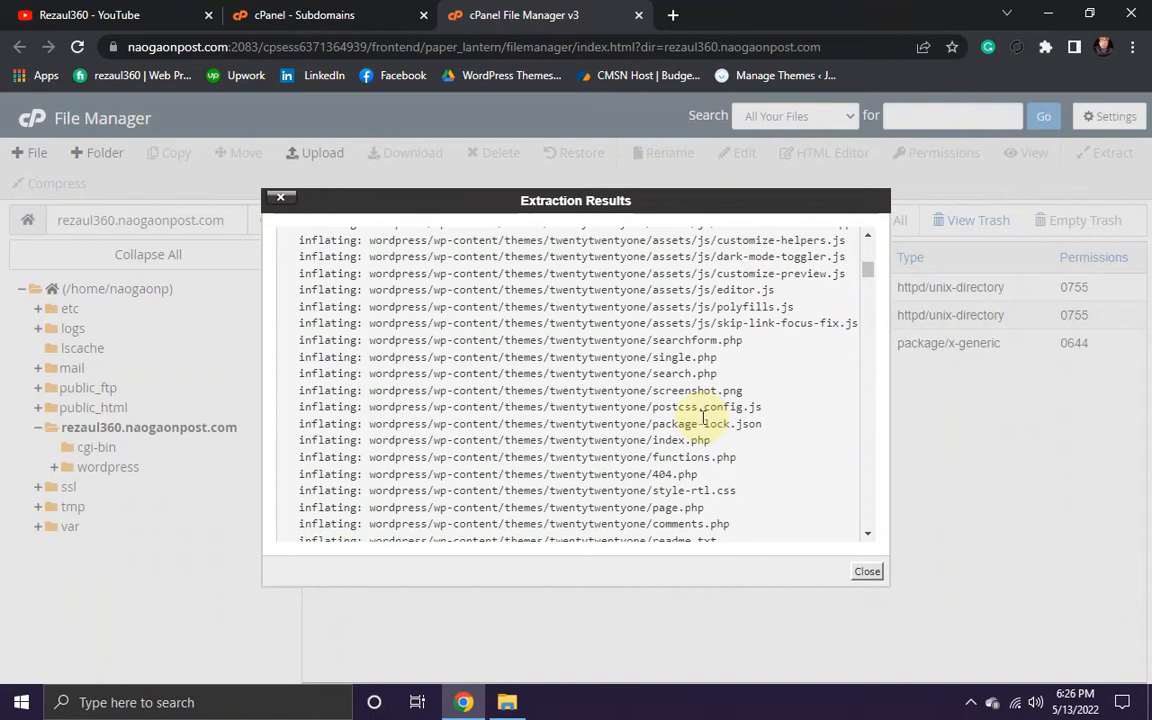
click(866, 573)
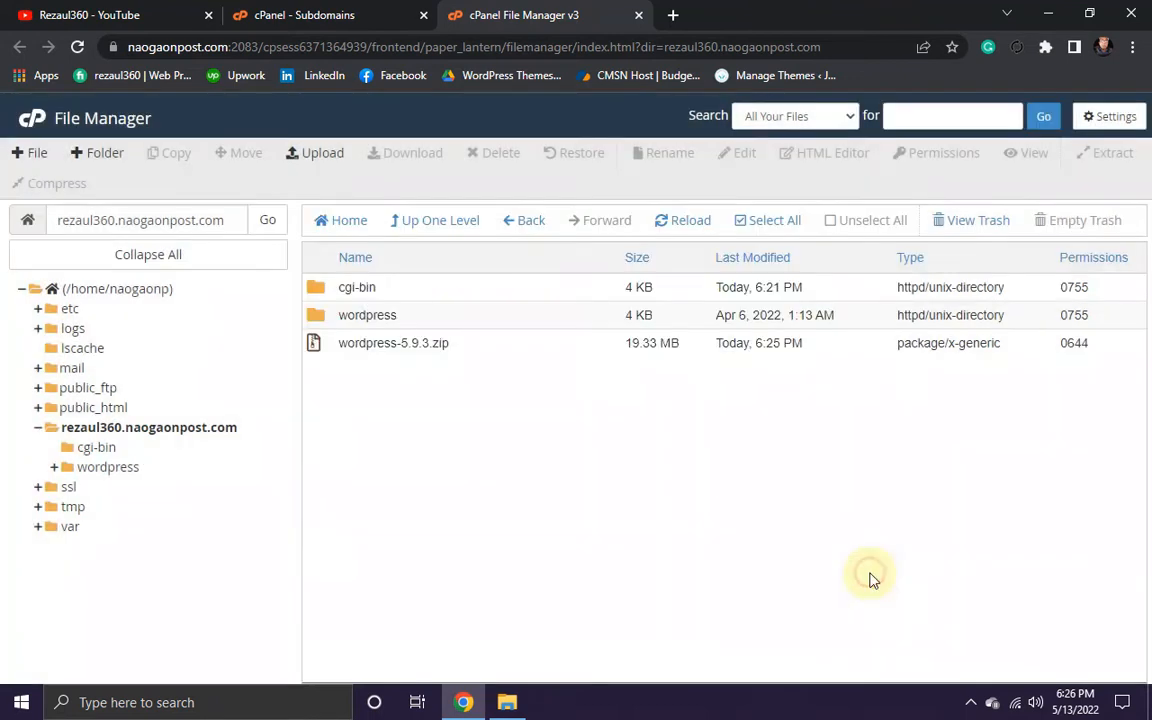
- Delete wordpress-5.9.3.zip, leaving only cgi-bin and wordpress in the folder
click(315, 343)
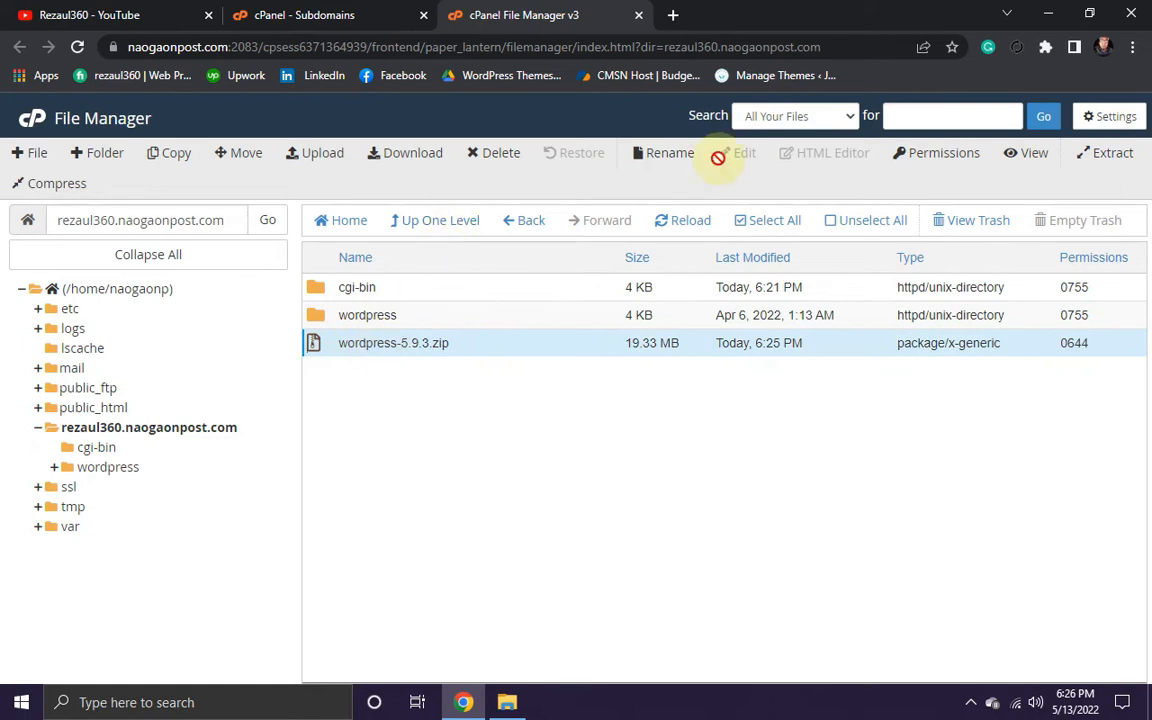
click(500, 153)
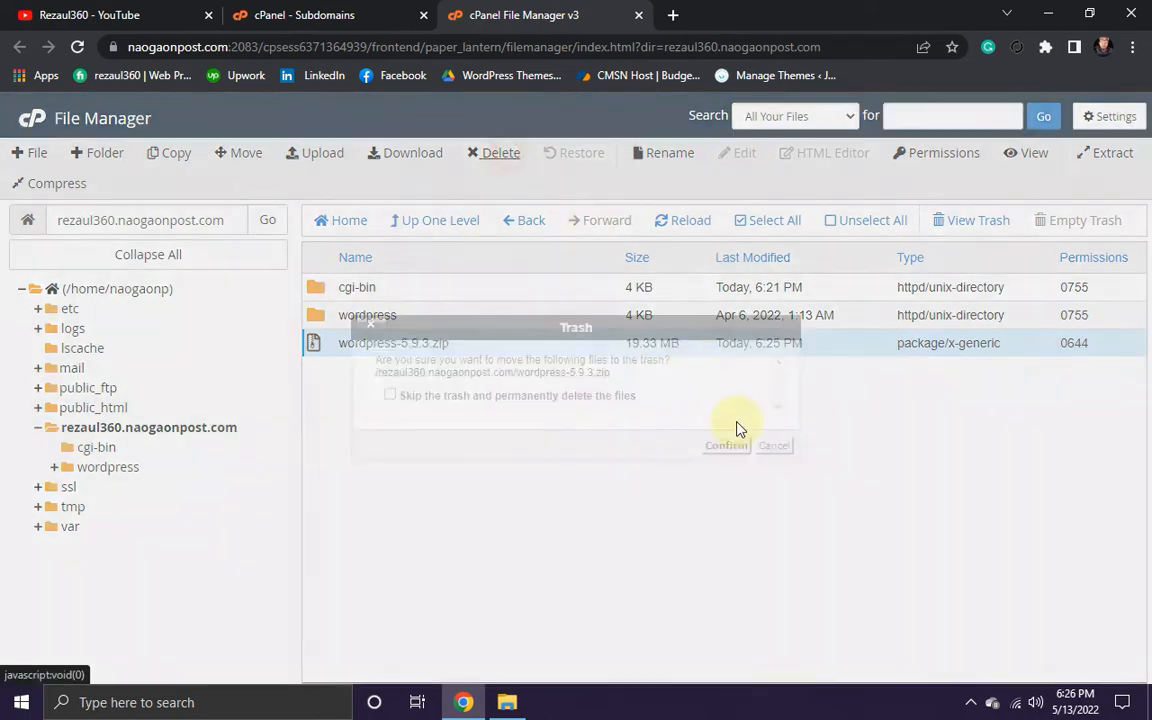
click(730, 445)
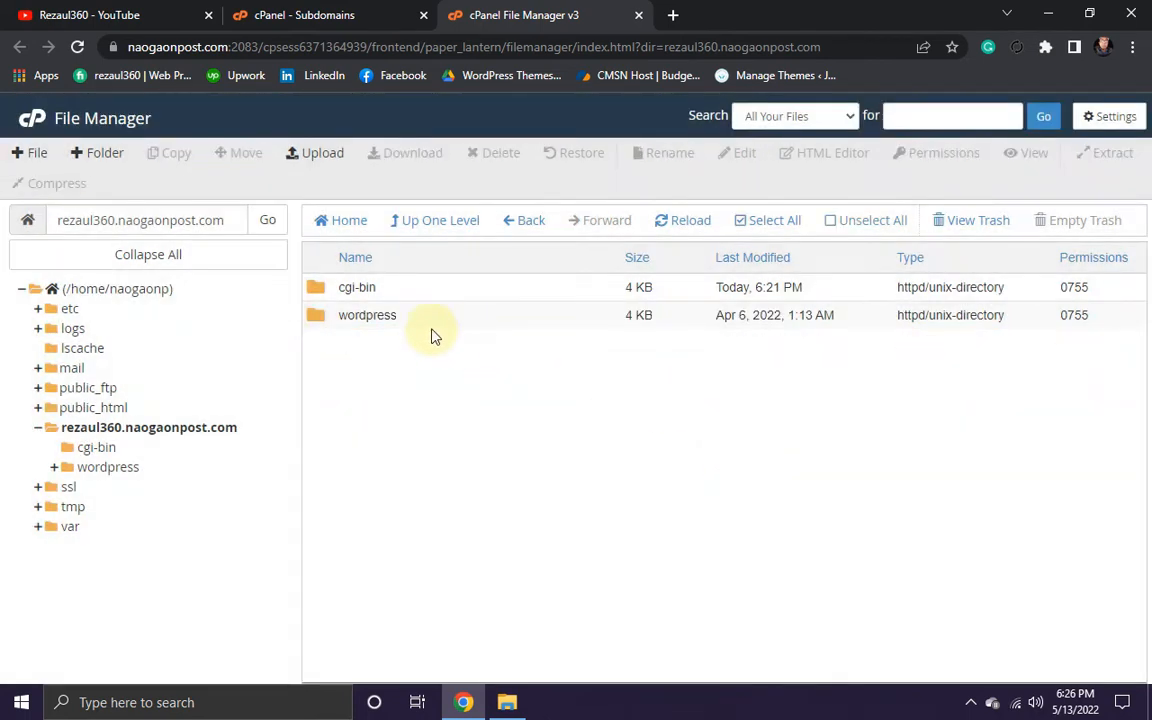
- Move all files from the wordpress folder up into the subdomain root
double_click(321, 316)
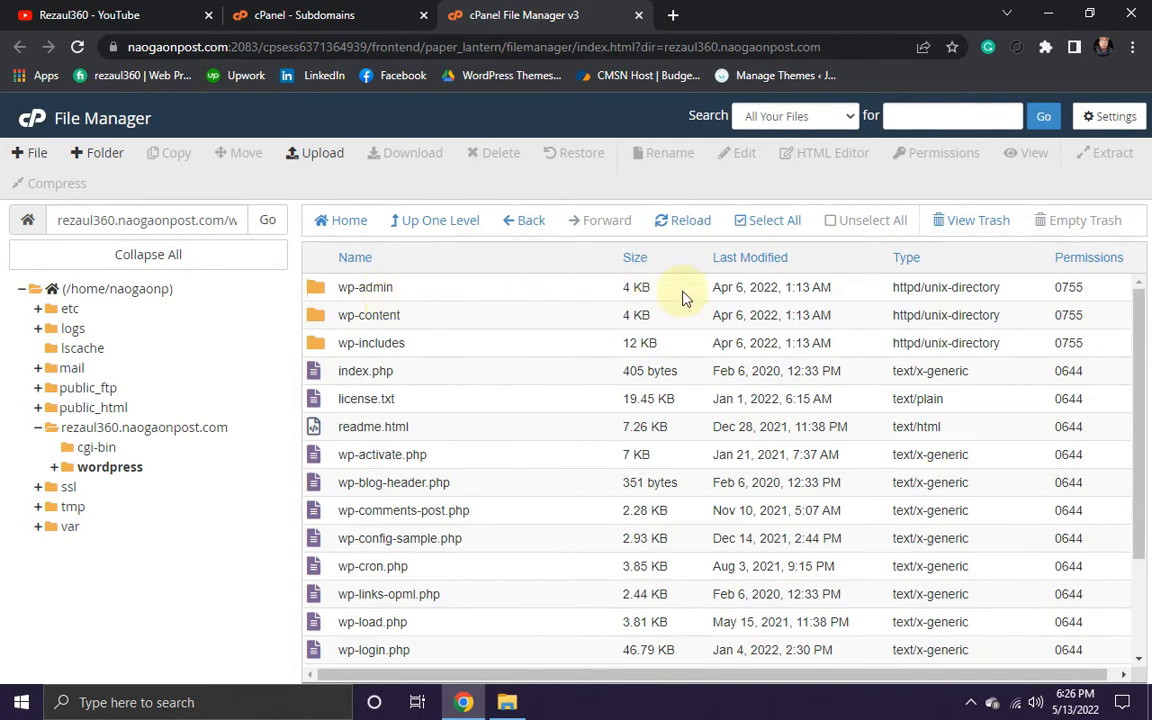
click(763, 222)
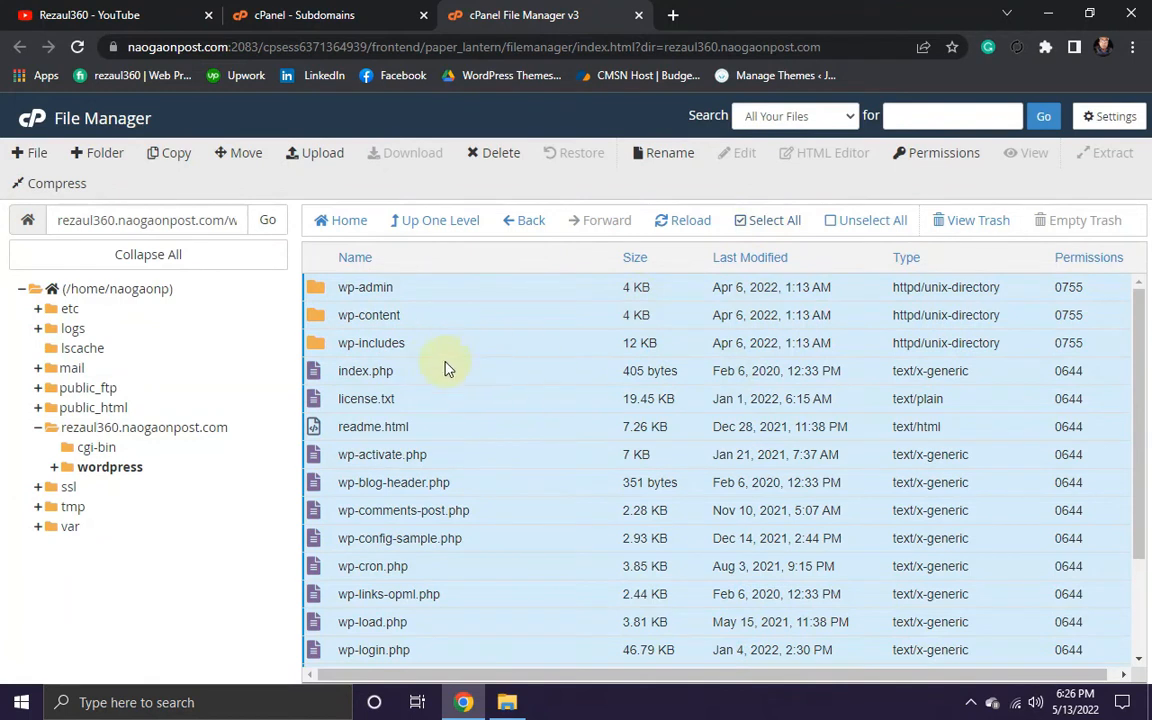
right_click(430, 330)
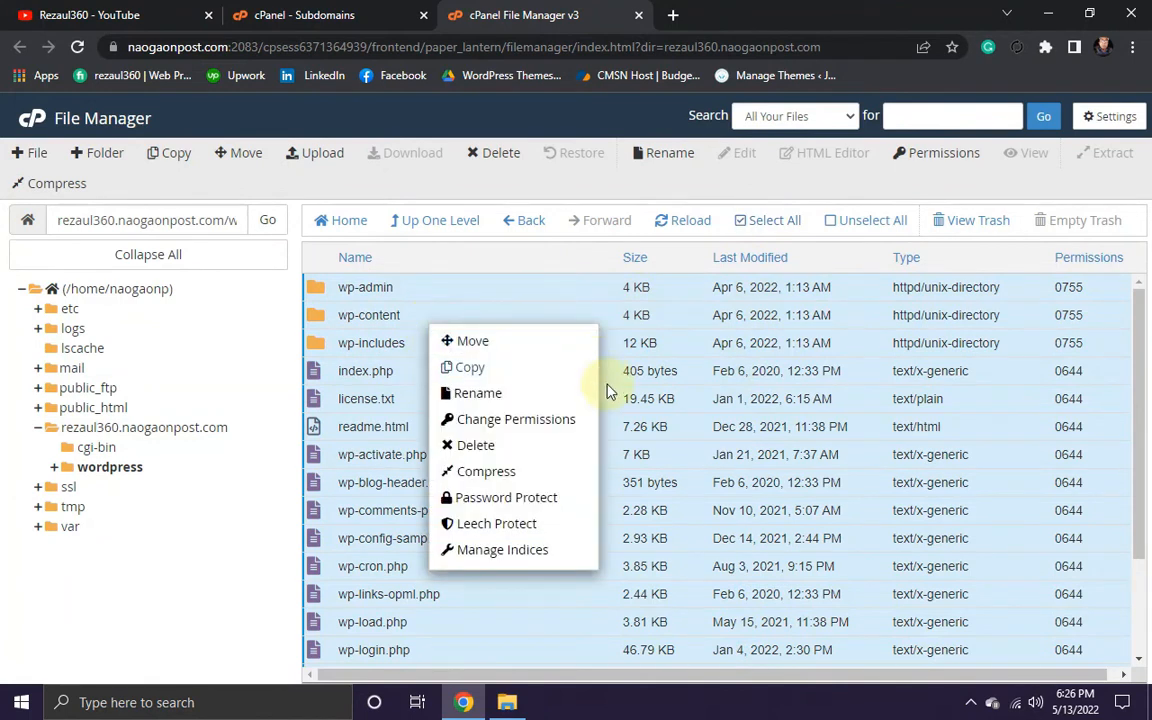
click(474, 342)
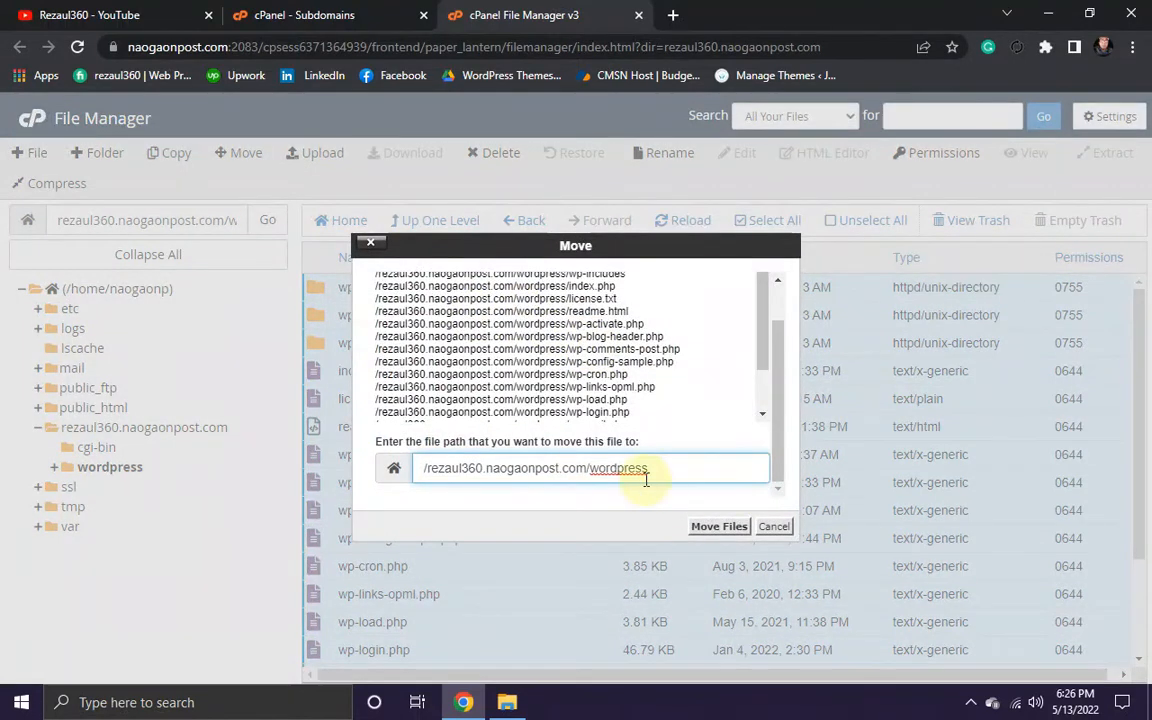
drag(685, 467, 604, 467)
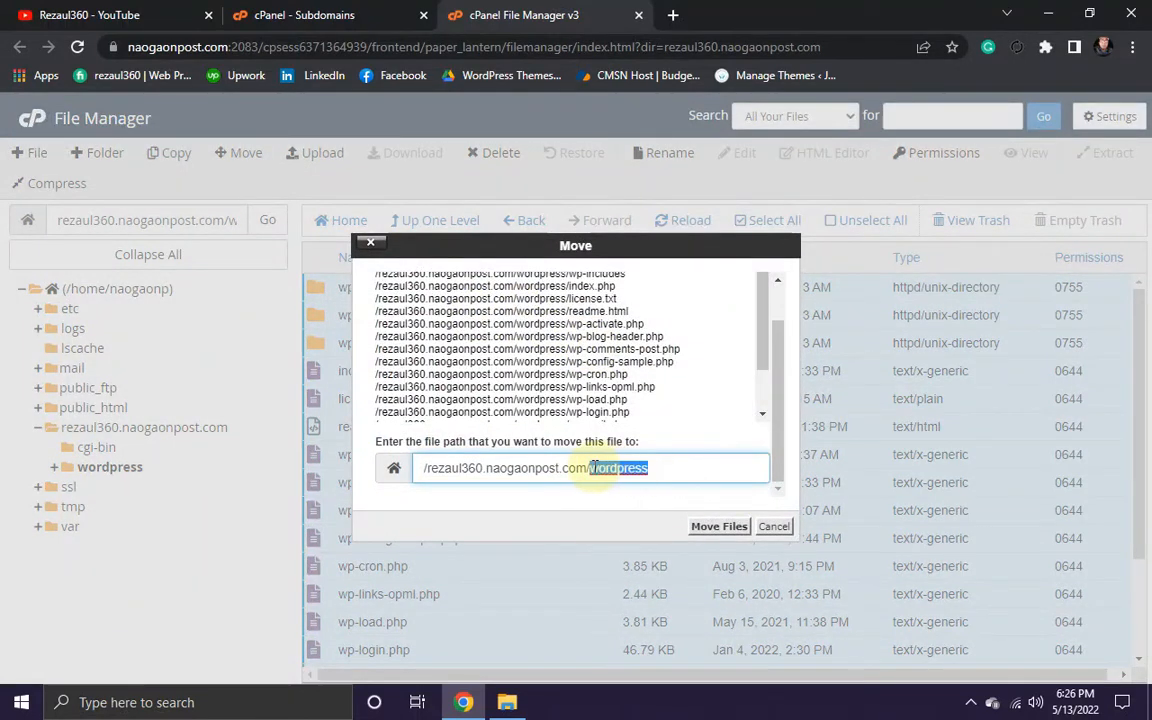
key(BackSpace)
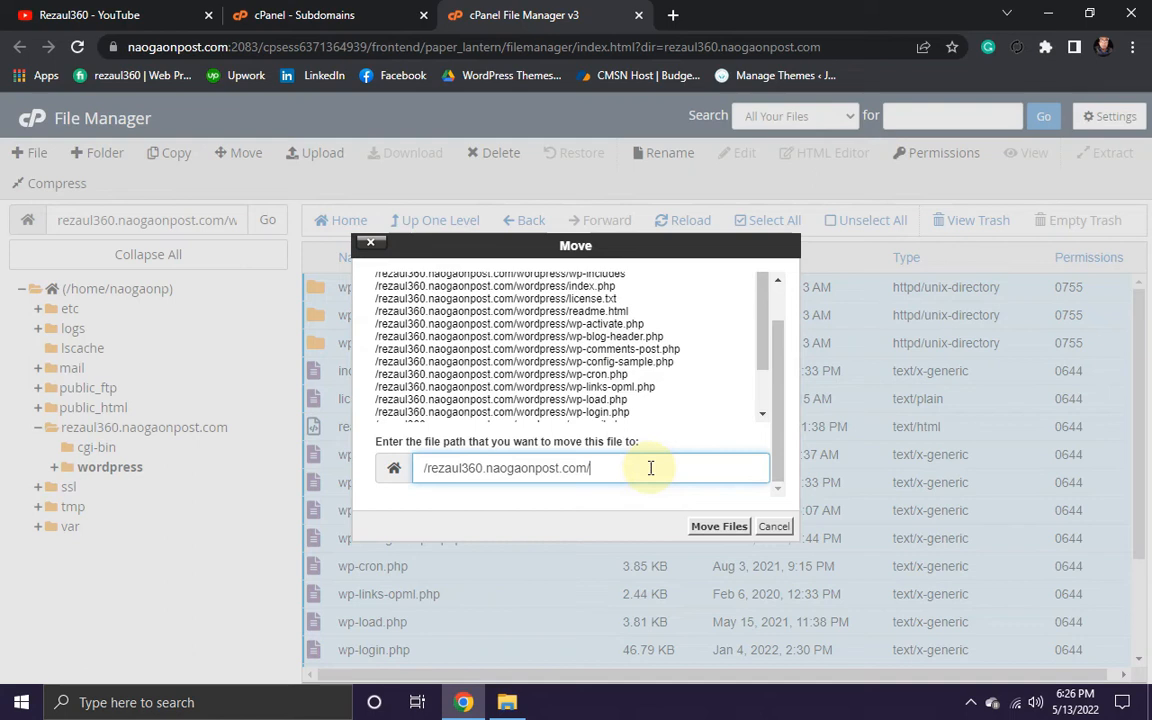
click(720, 527)
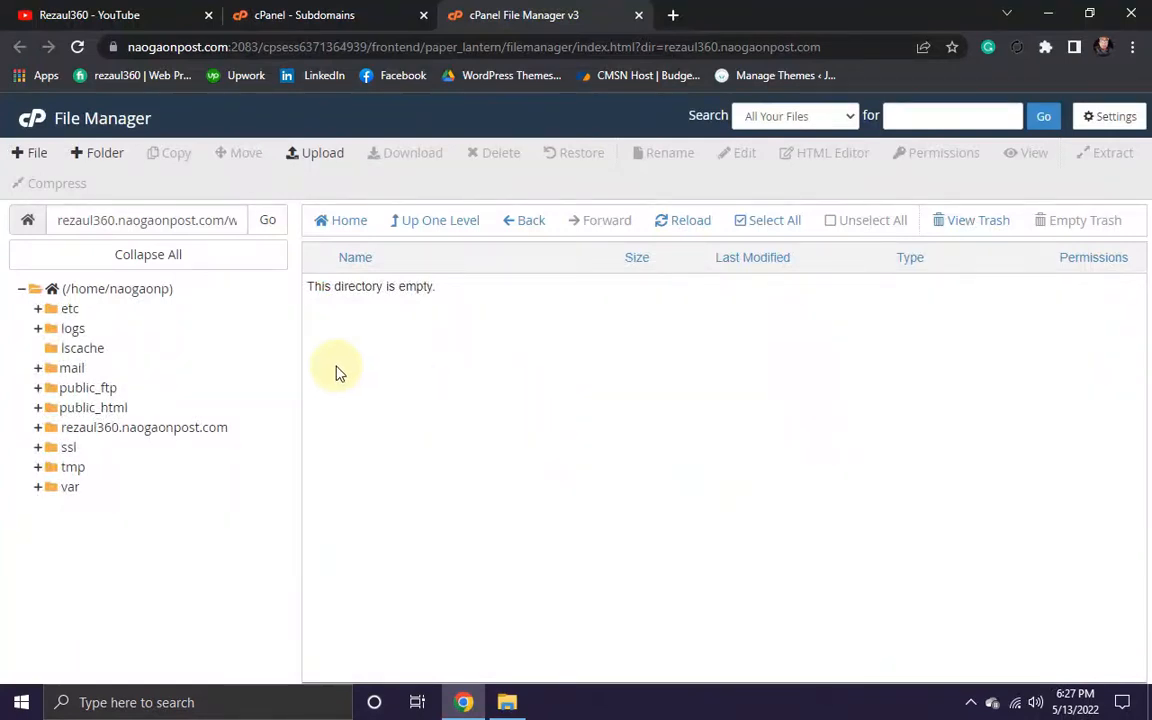
- Delete the emptied wordpress folder from the subdomain root
click(121, 432)
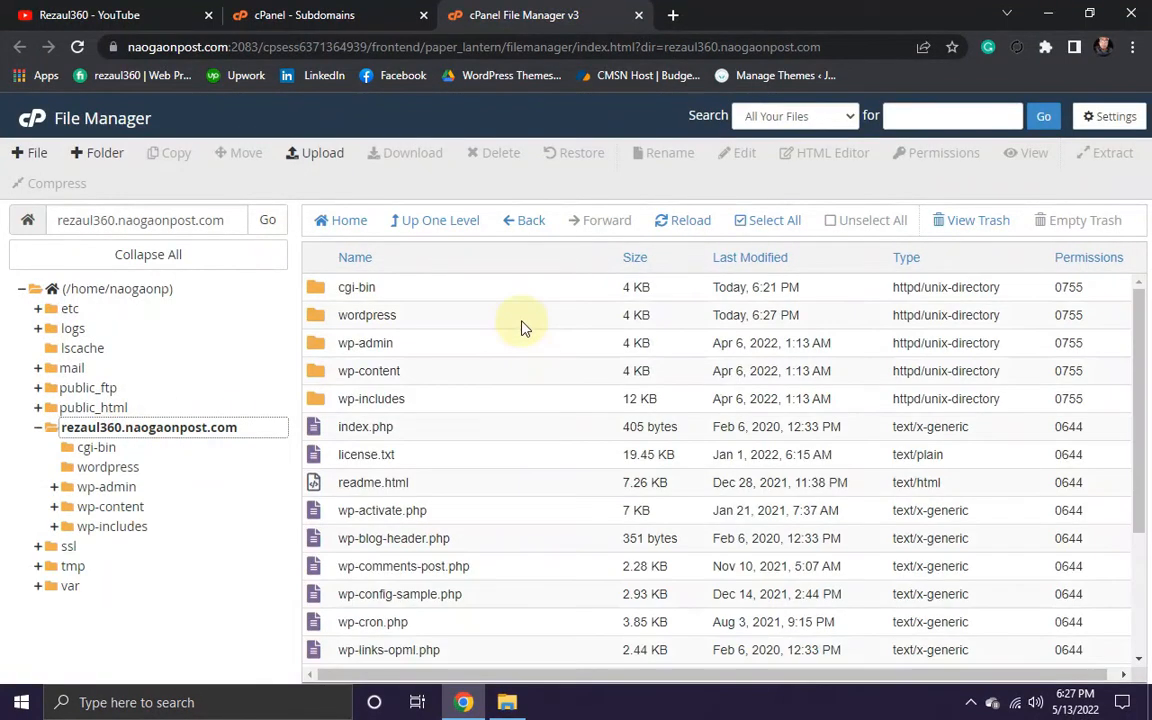
click(345, 316)
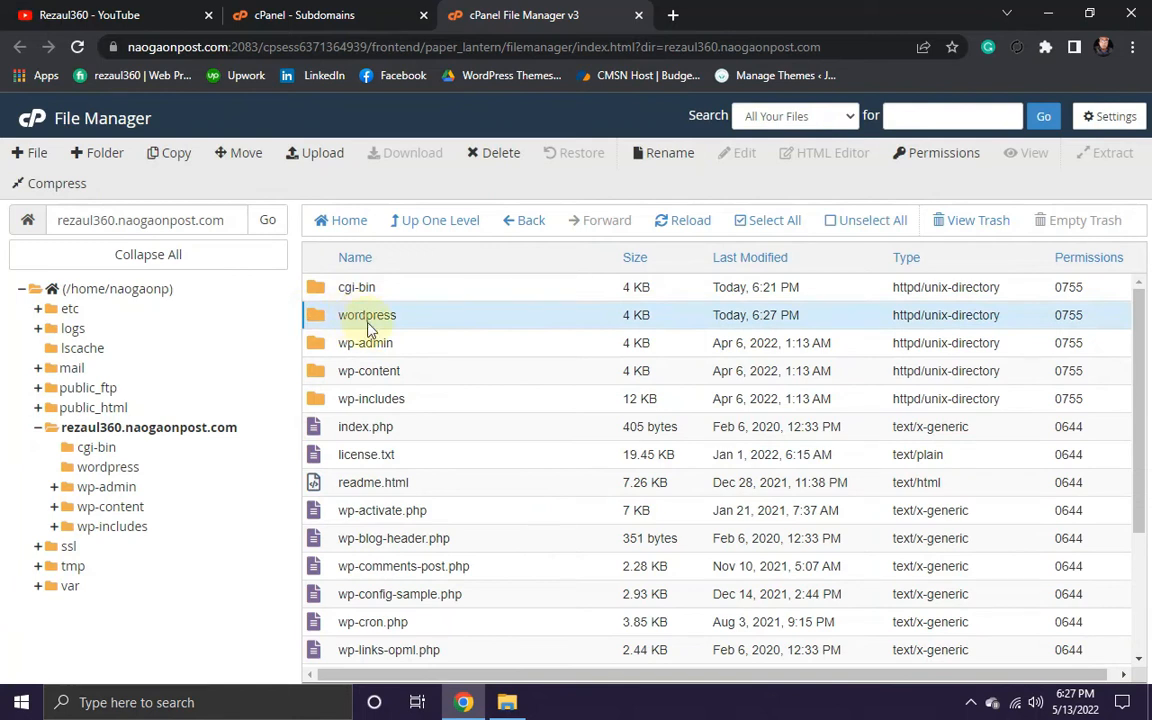
click(491, 155)
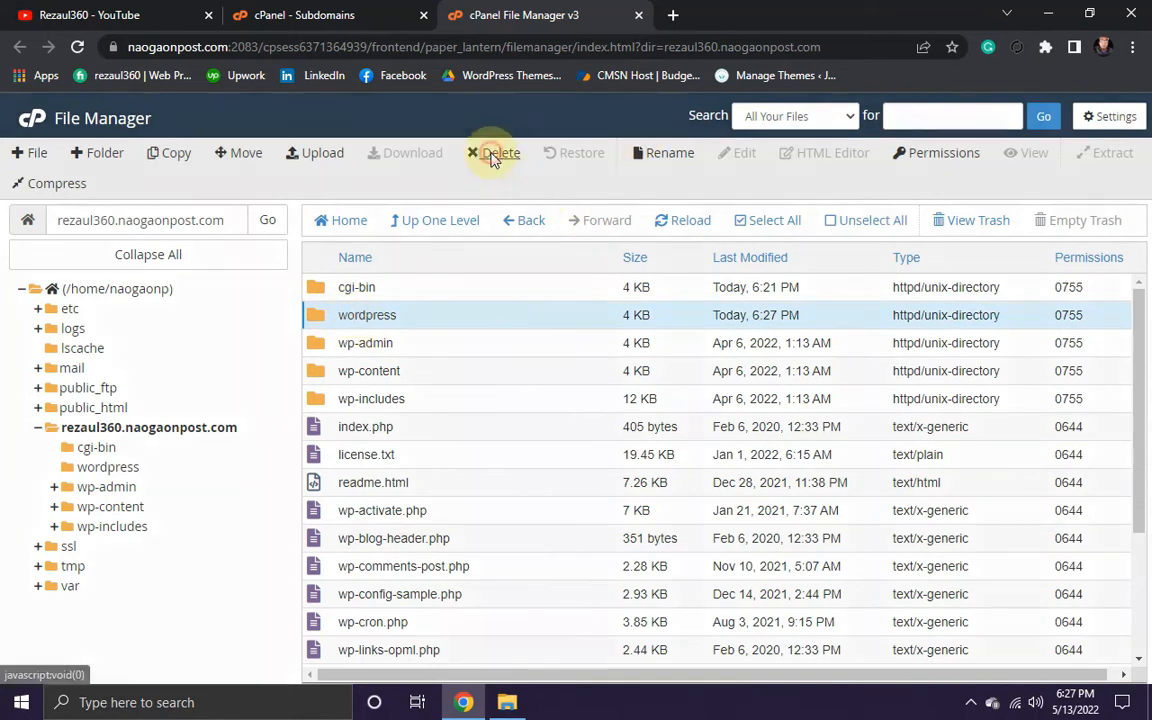
click(724, 443)
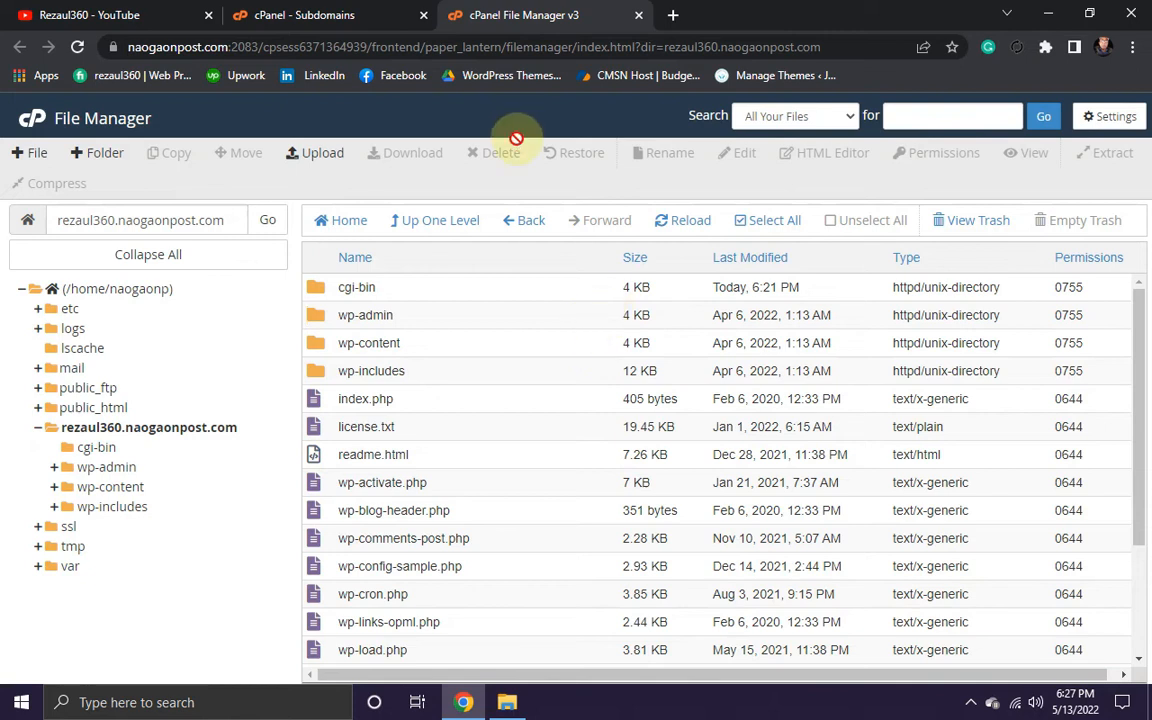
- Go to the cPanel home page and open MySQL Databases
click(323, 11)
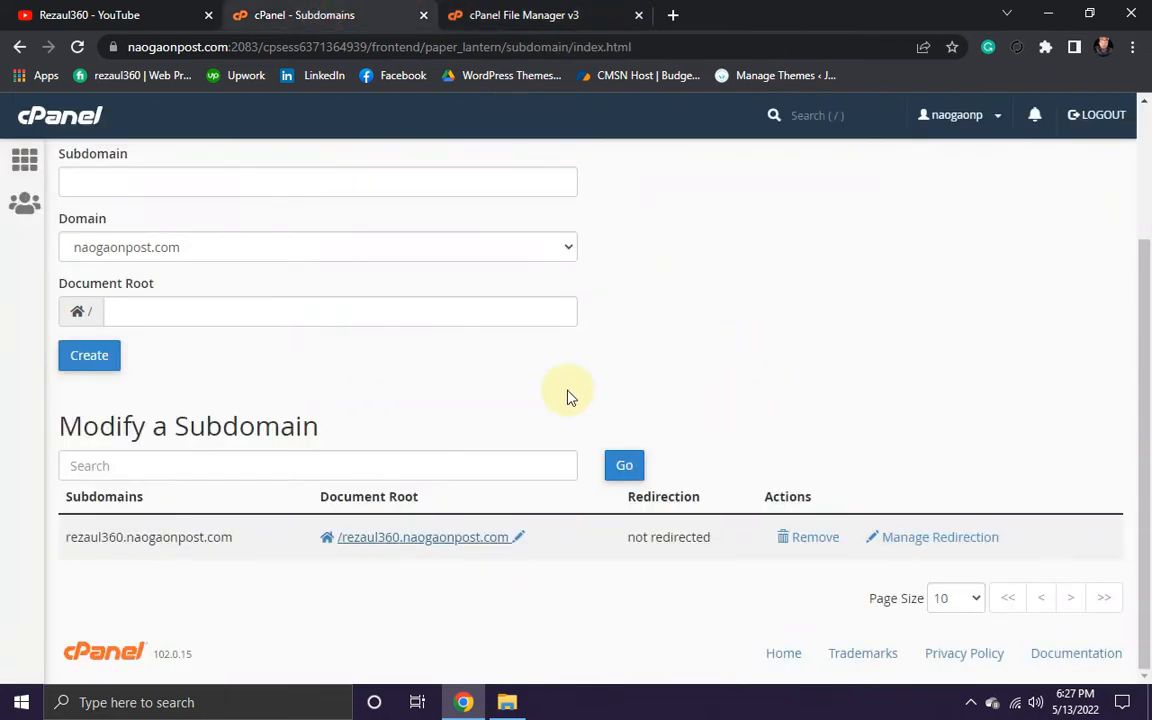
scroll(470, 406, up, 1)
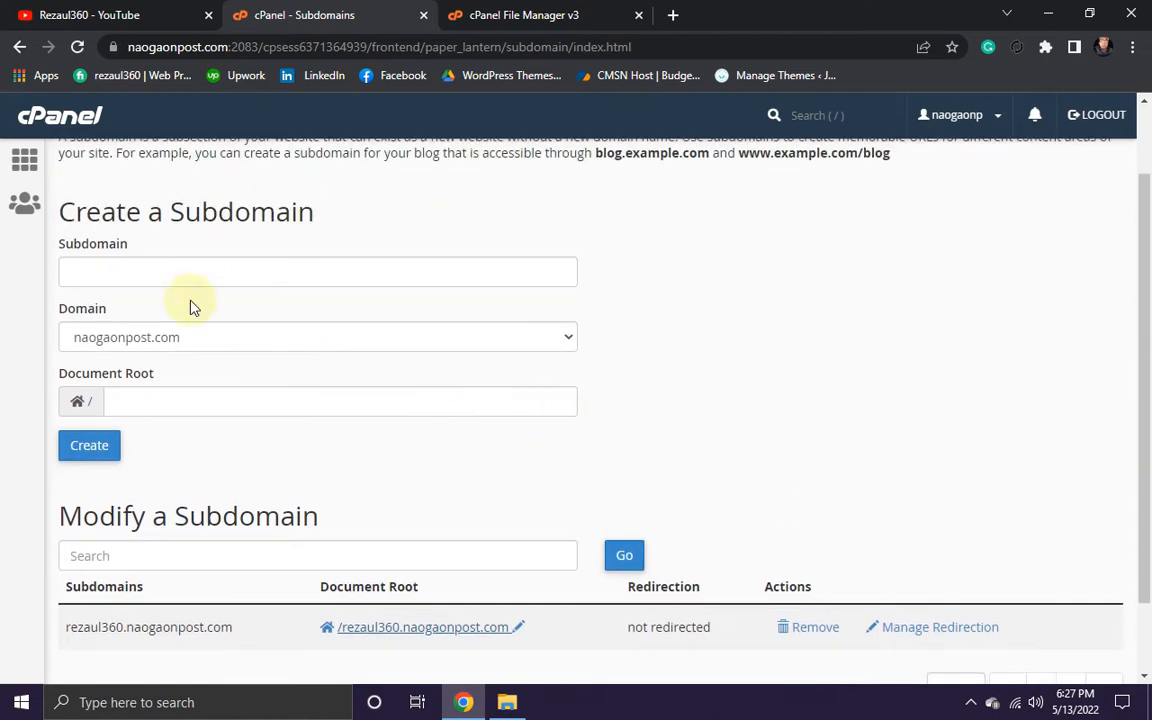
click(35, 122)
scroll(329, 391, down, 1)
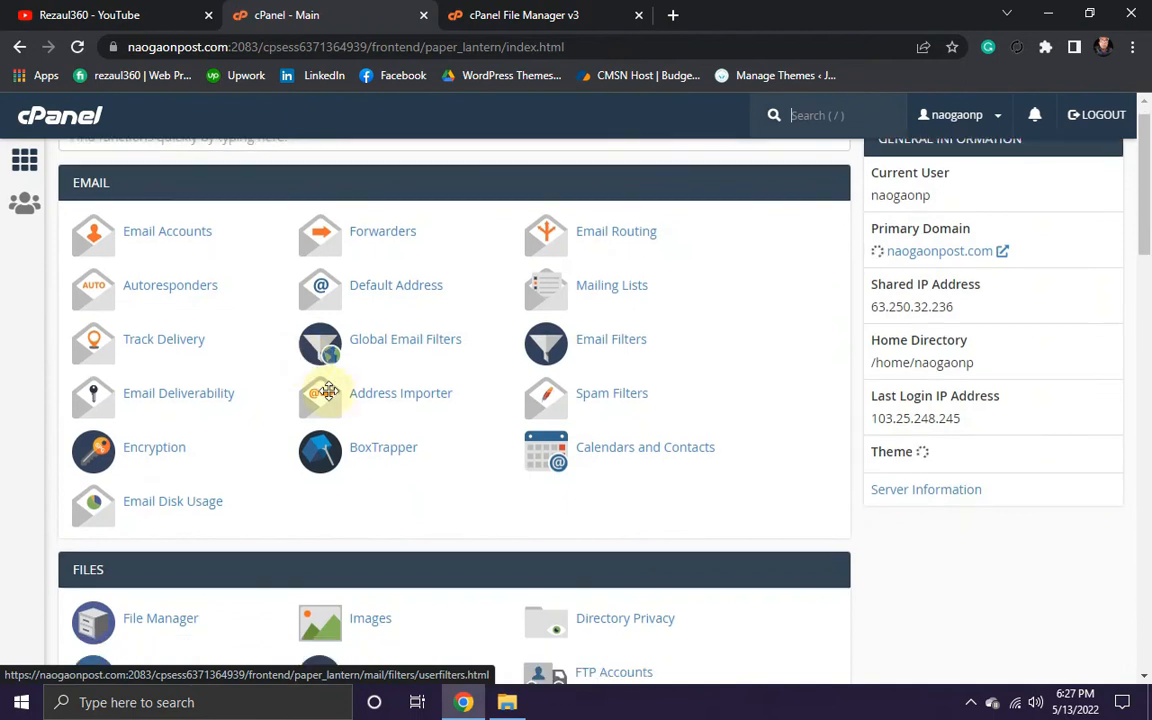
scroll(329, 391, down, 5)
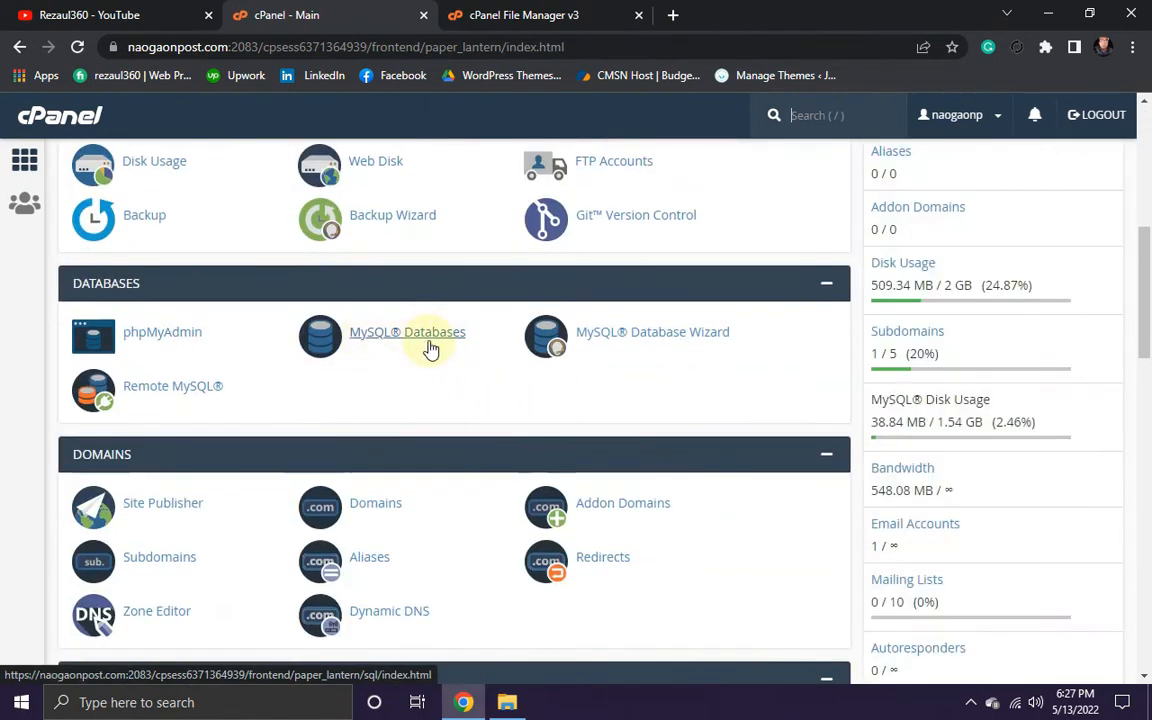
click(407, 334)
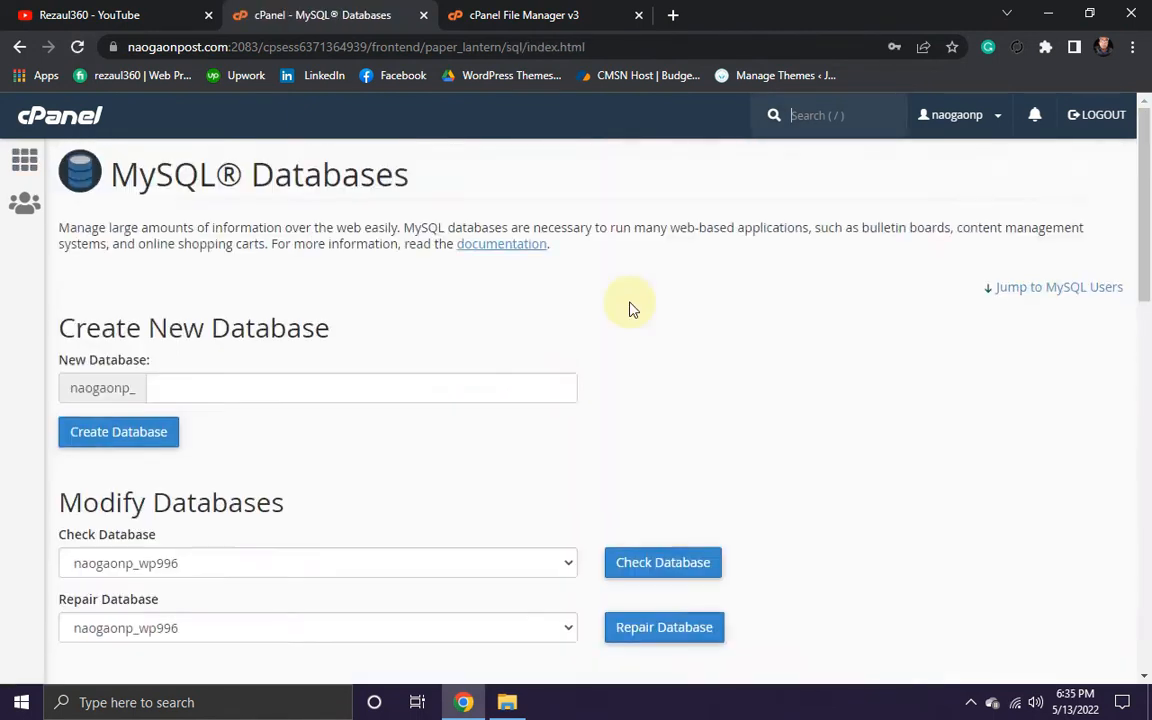
scroll(640, 310, down, 2)
scroll(503, 318, up, 2)
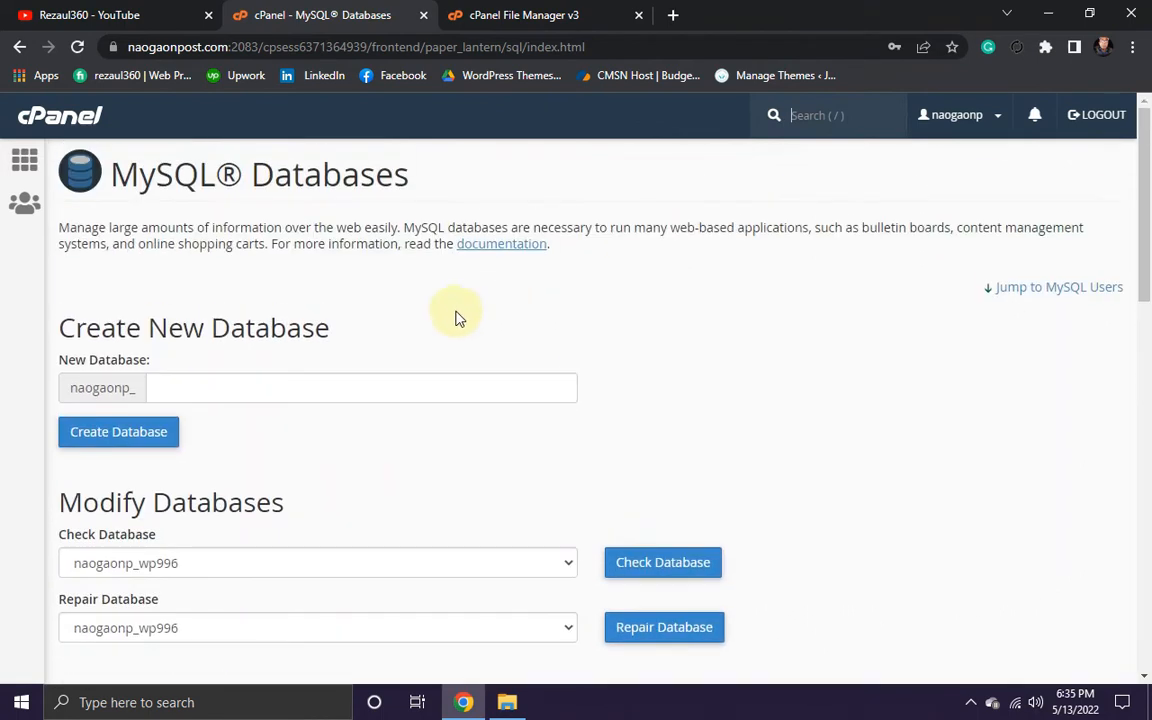
- Create the database naogaonp_rezaul360 and go back to the Current Databases list
click(257, 387)
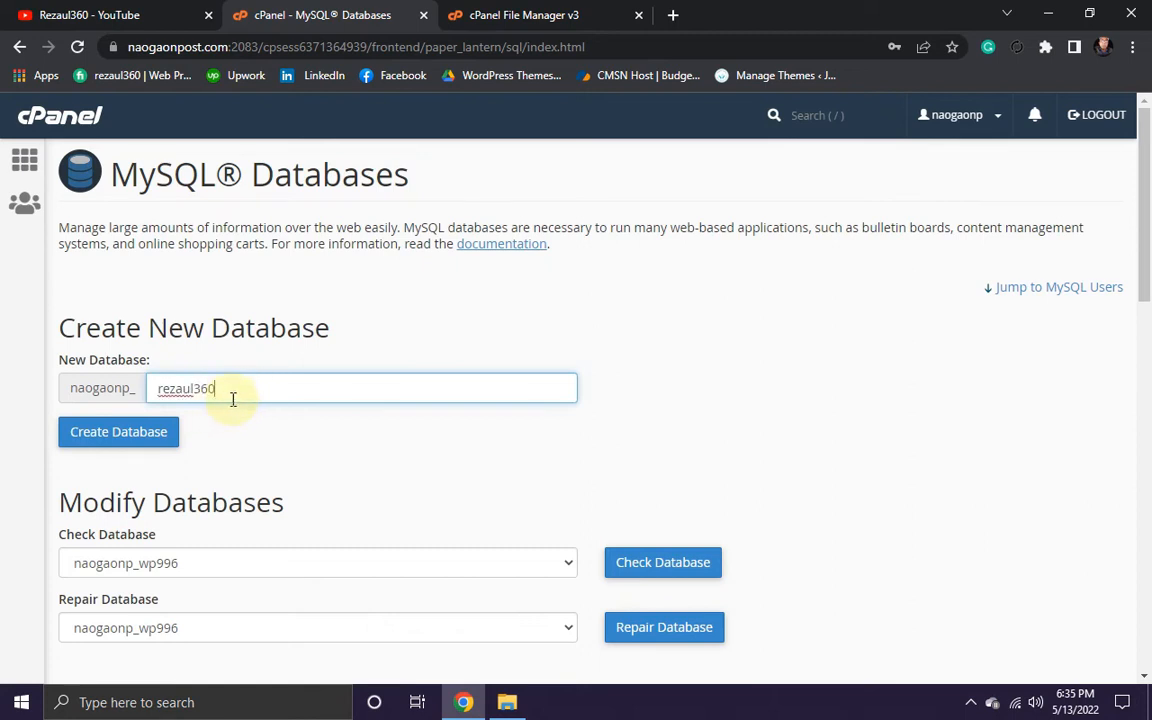
scroll(252, 416, down, 1)
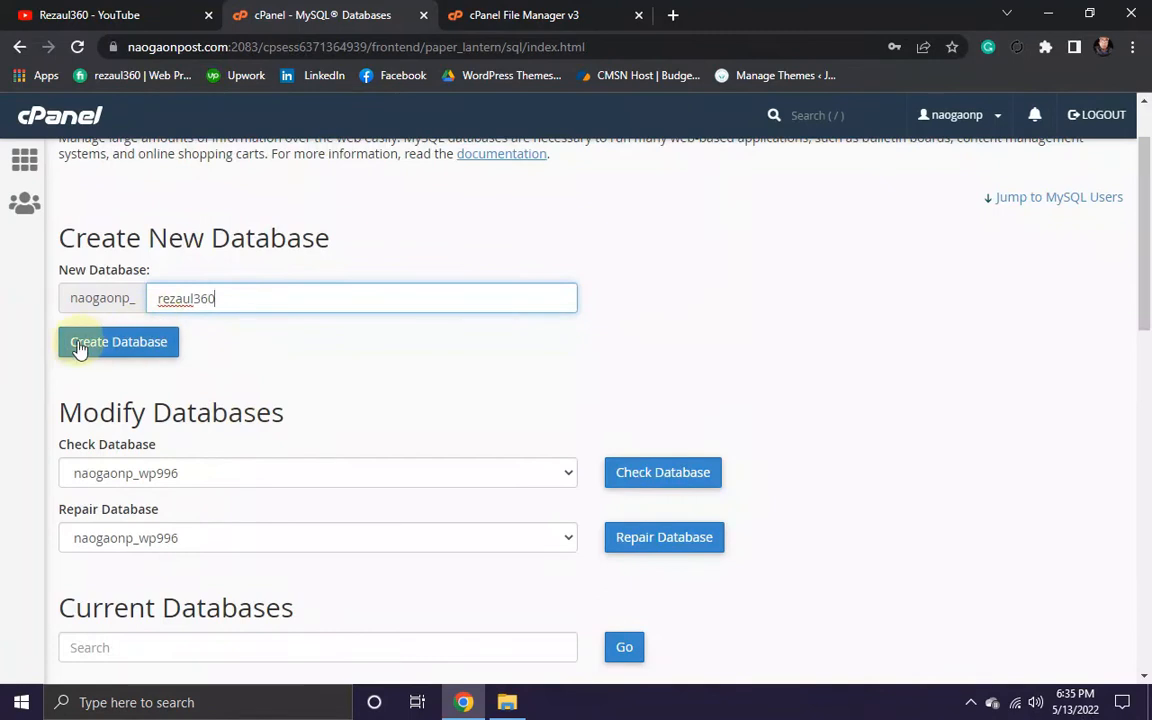
click(113, 344)
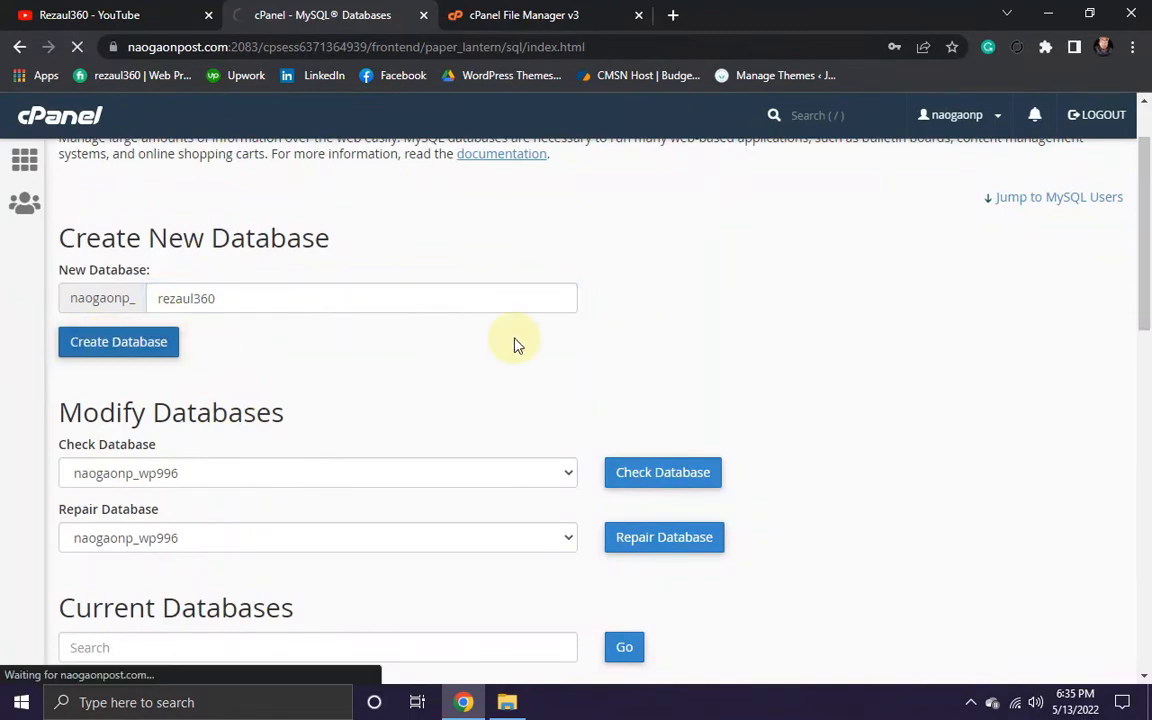
click(596, 302)
scroll(483, 311, down, 5)
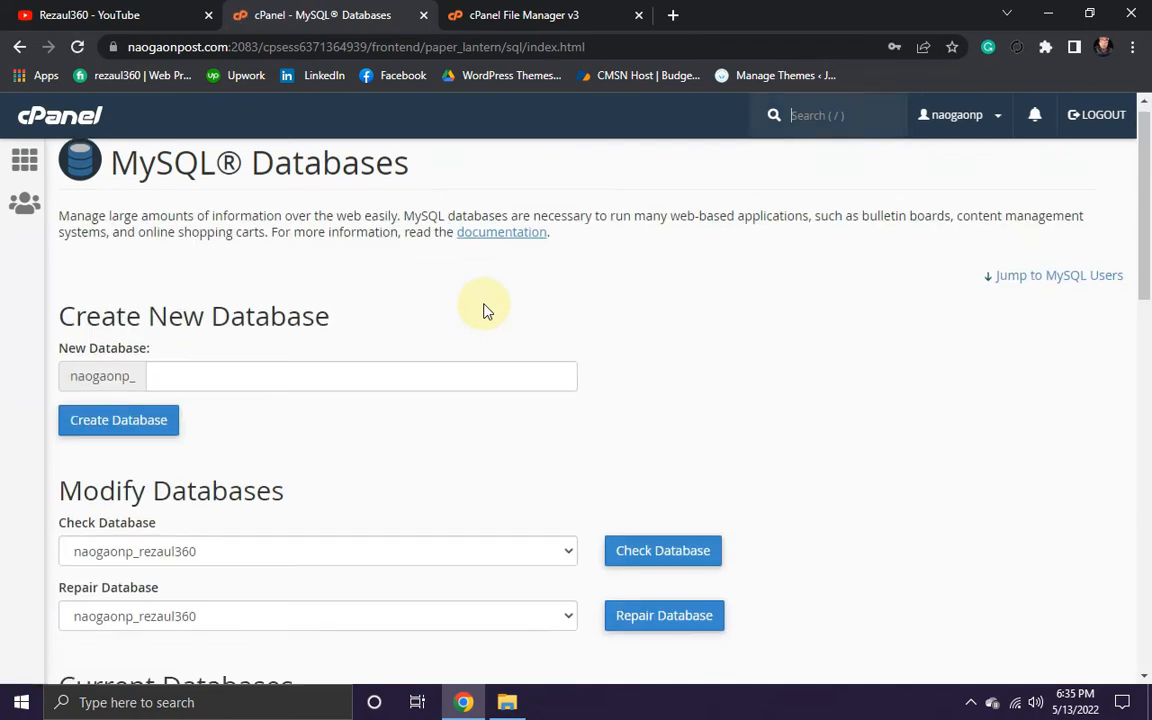
scroll(529, 382, down, 2)
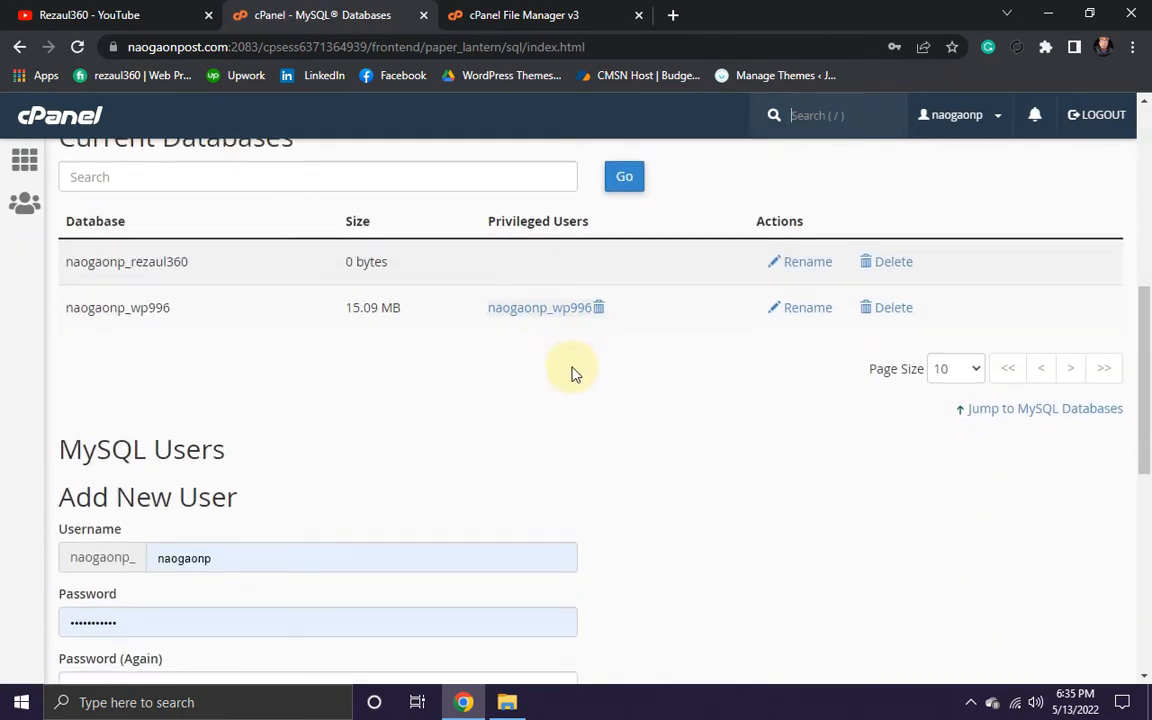
- Create MySQL user naogaonp_rezaul360 with its own password, skipping Chrome's save-password offer
scroll(528, 364, down, 1)
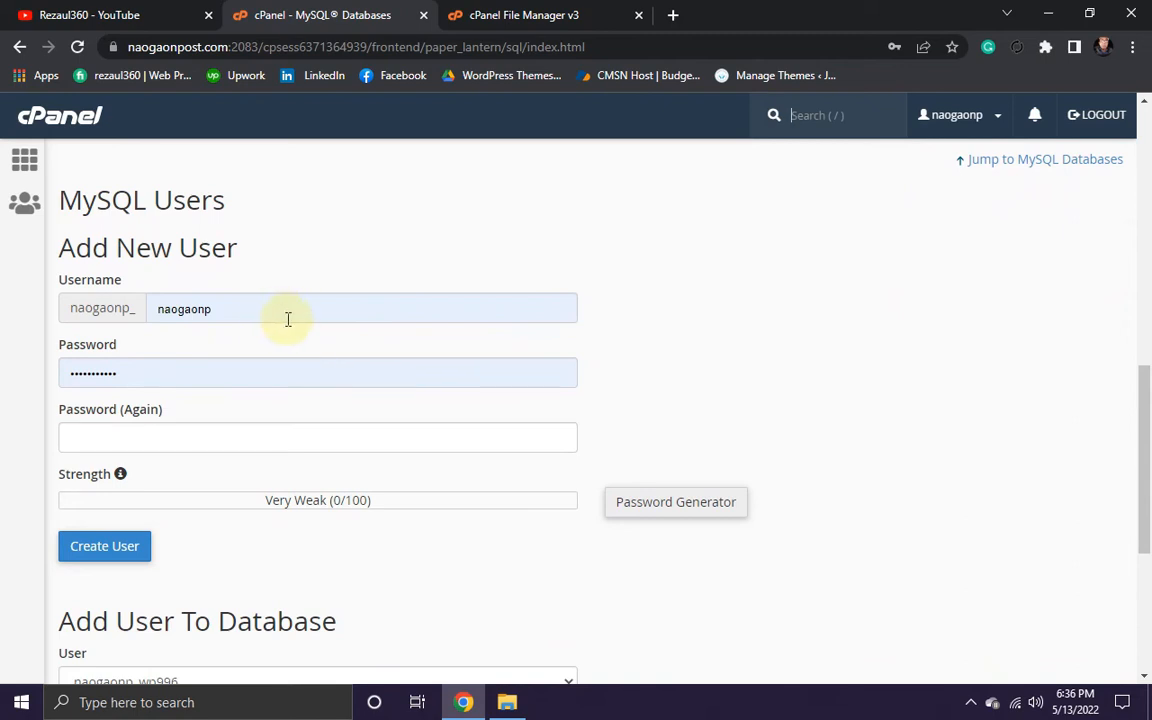
click(279, 309)
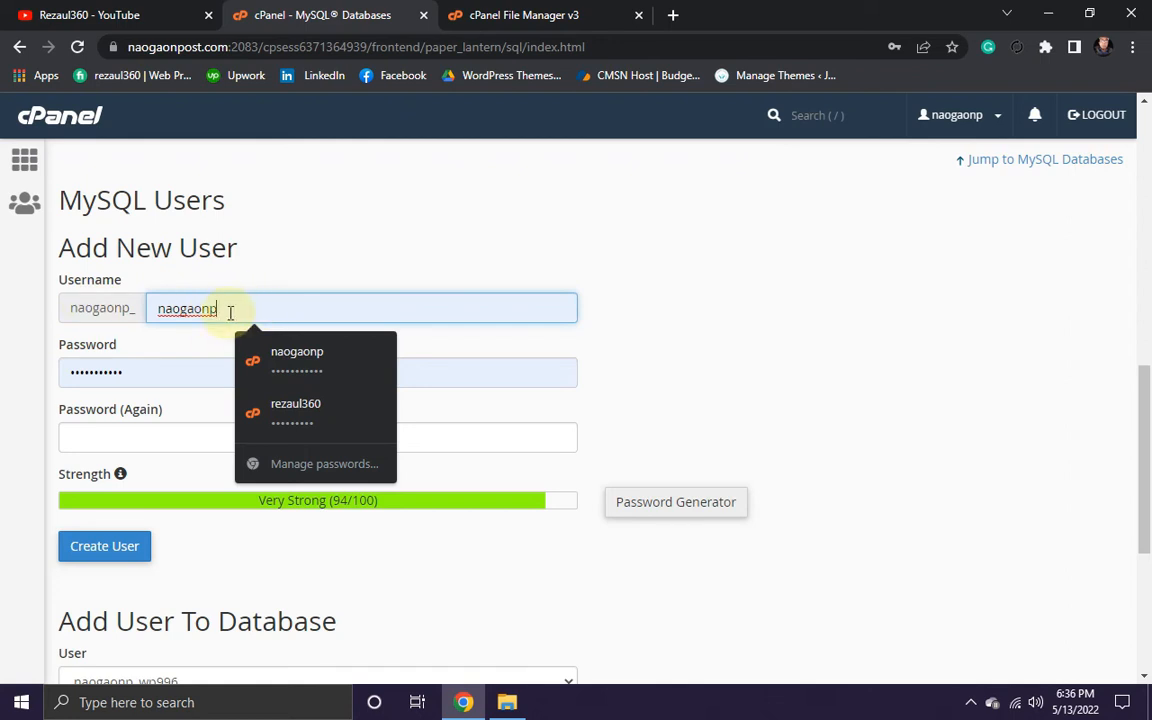
drag(230, 312, 134, 307)
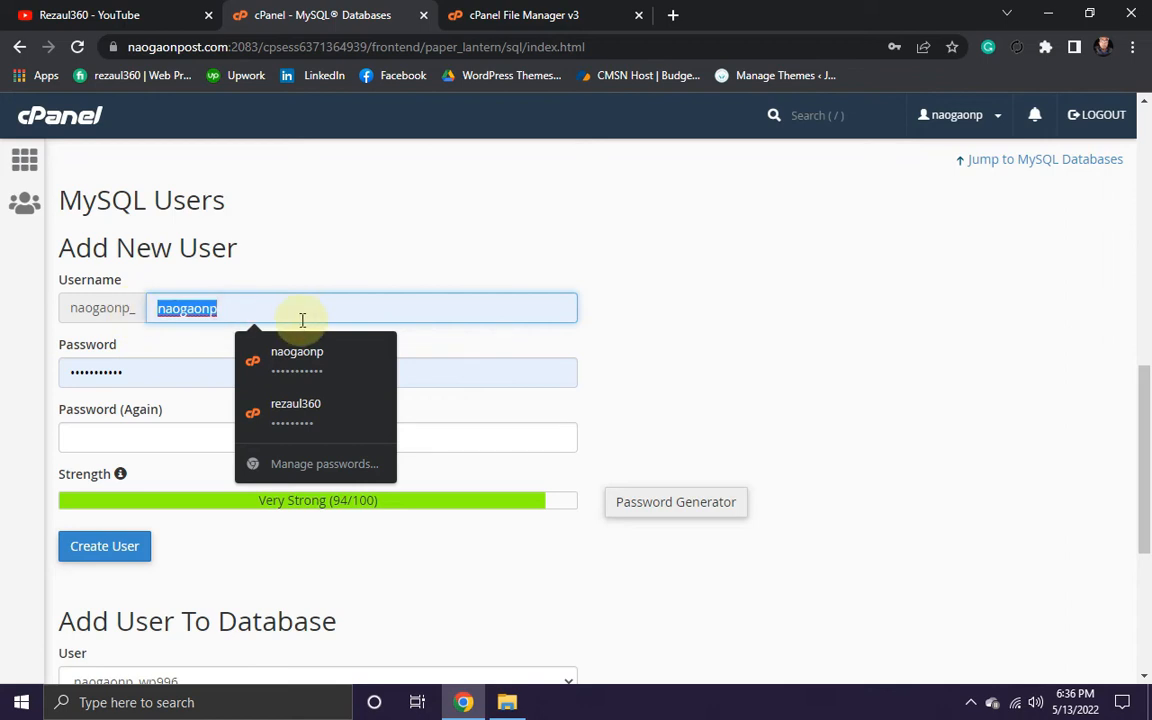
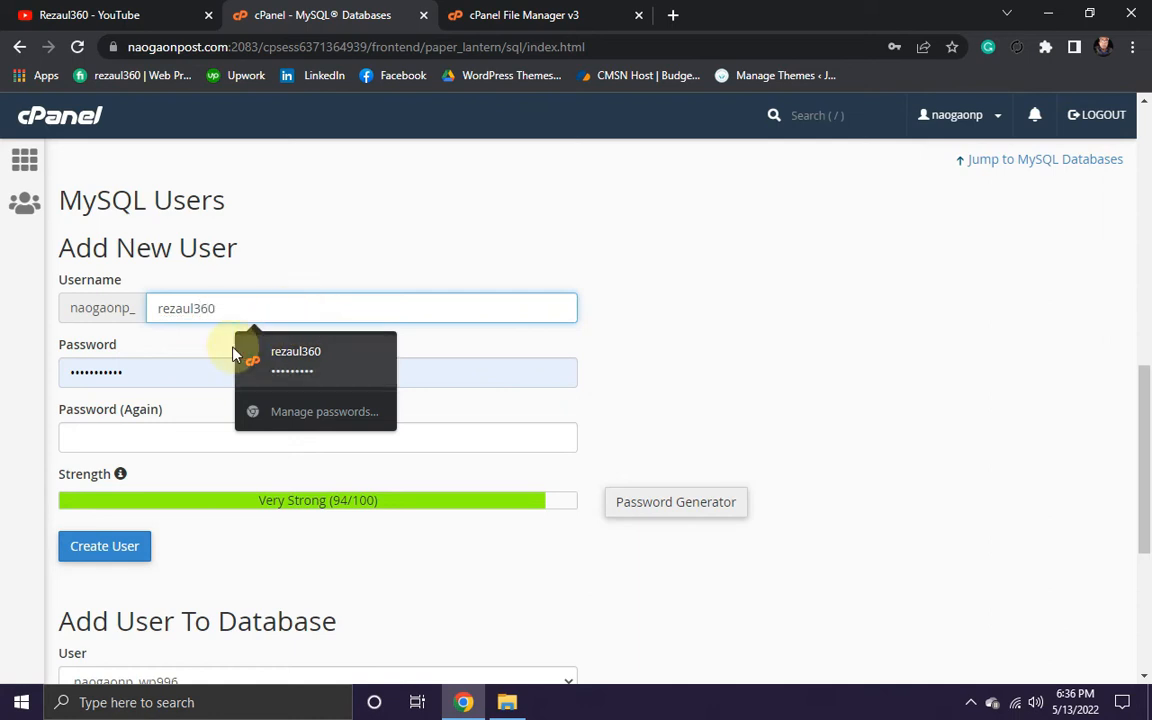
double_click(155, 370)
key(BackSpace)
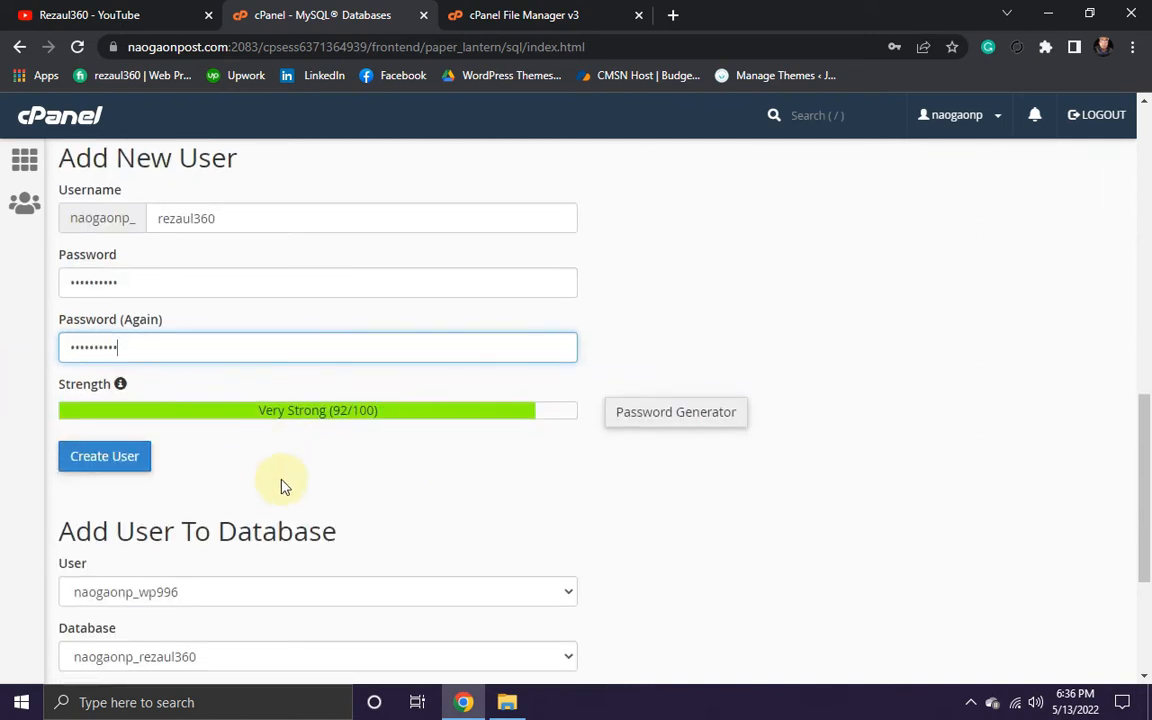
click(120, 462)
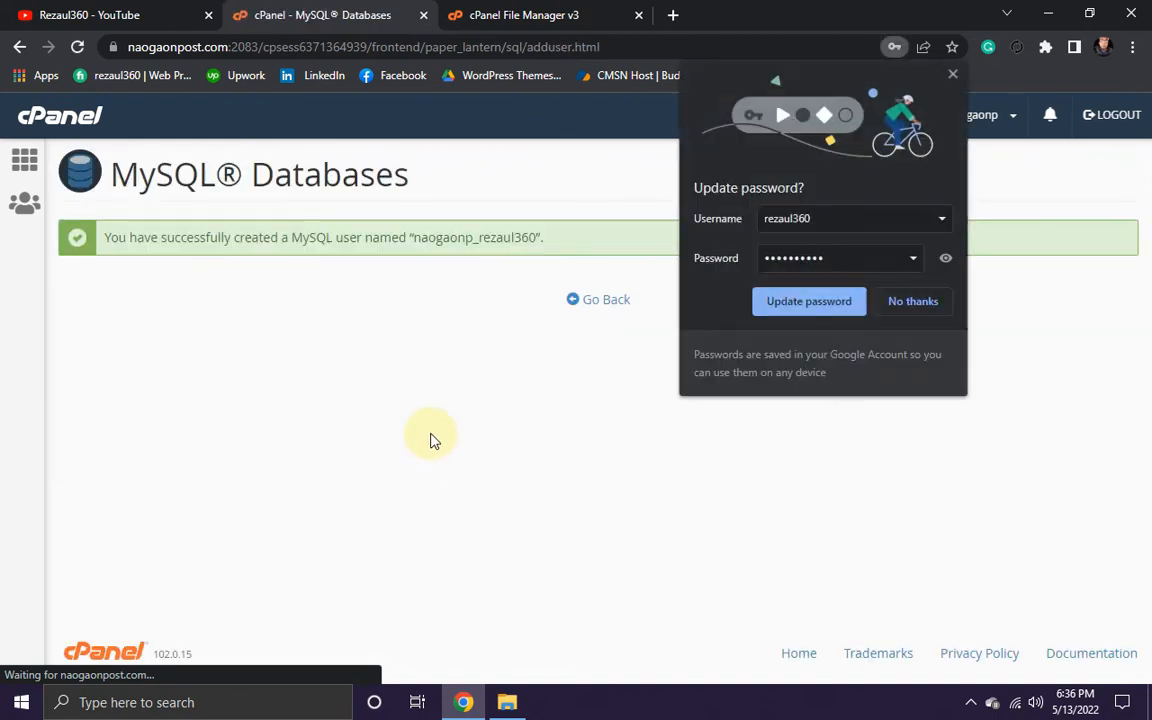
click(912, 301)
click(600, 302)
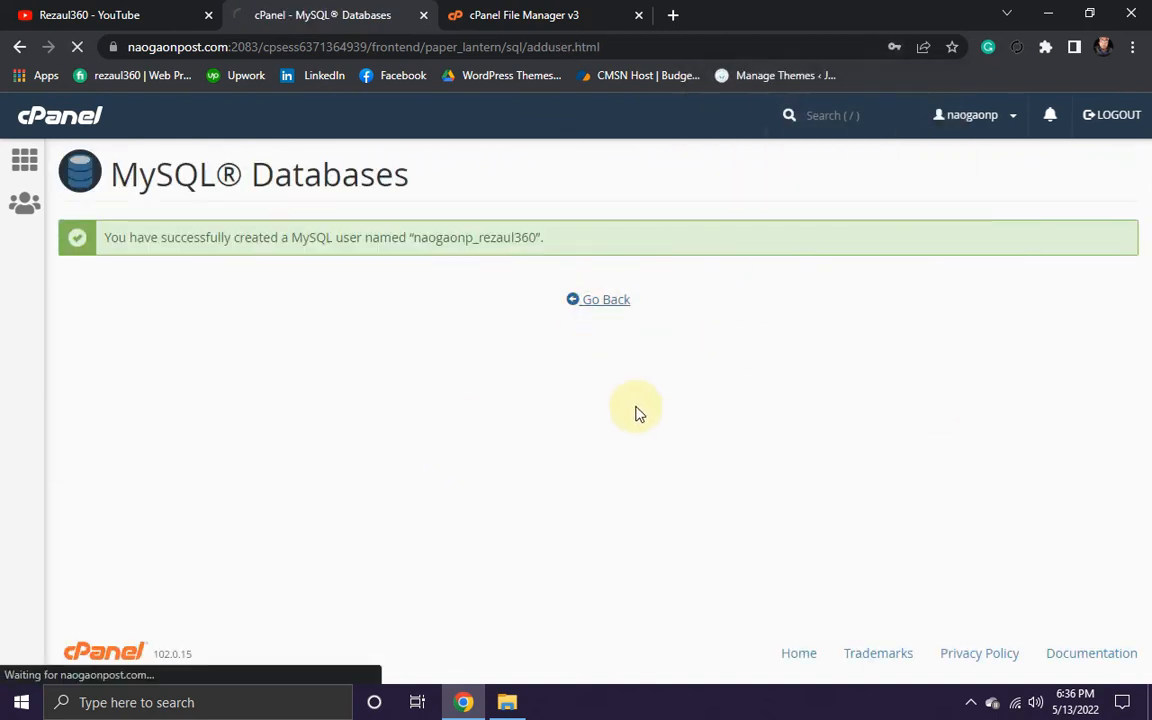
- Add user naogaonp_rezaul360 to database naogaonp_rezaul360 with ALL PRIVILEGES and go back
scroll(458, 357, down, 6)
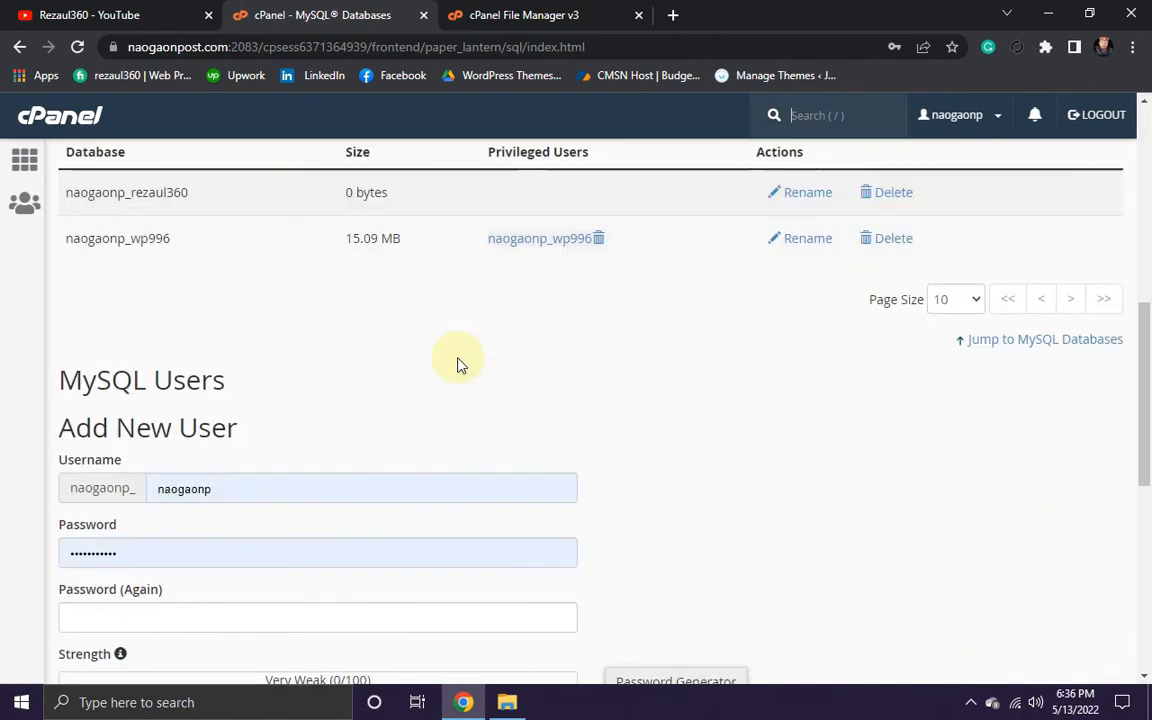
scroll(458, 360, down, 2)
scroll(470, 373, down, 4)
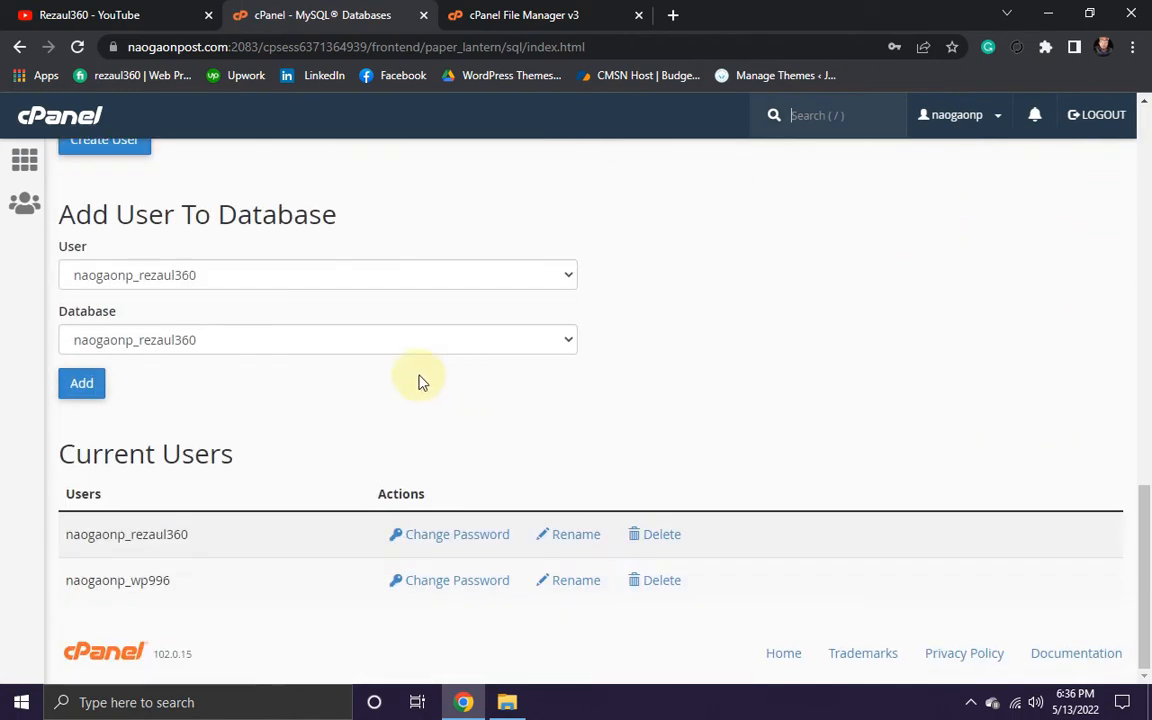
click(80, 385)
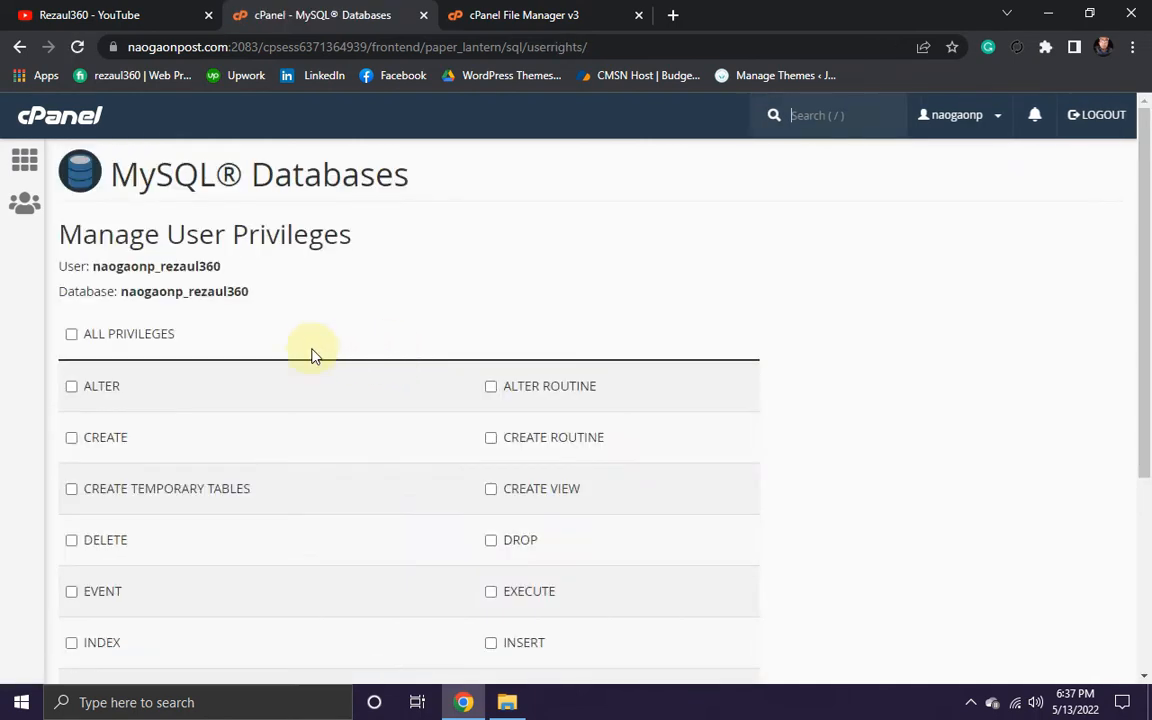
scroll(290, 352, down, 1)
click(71, 244)
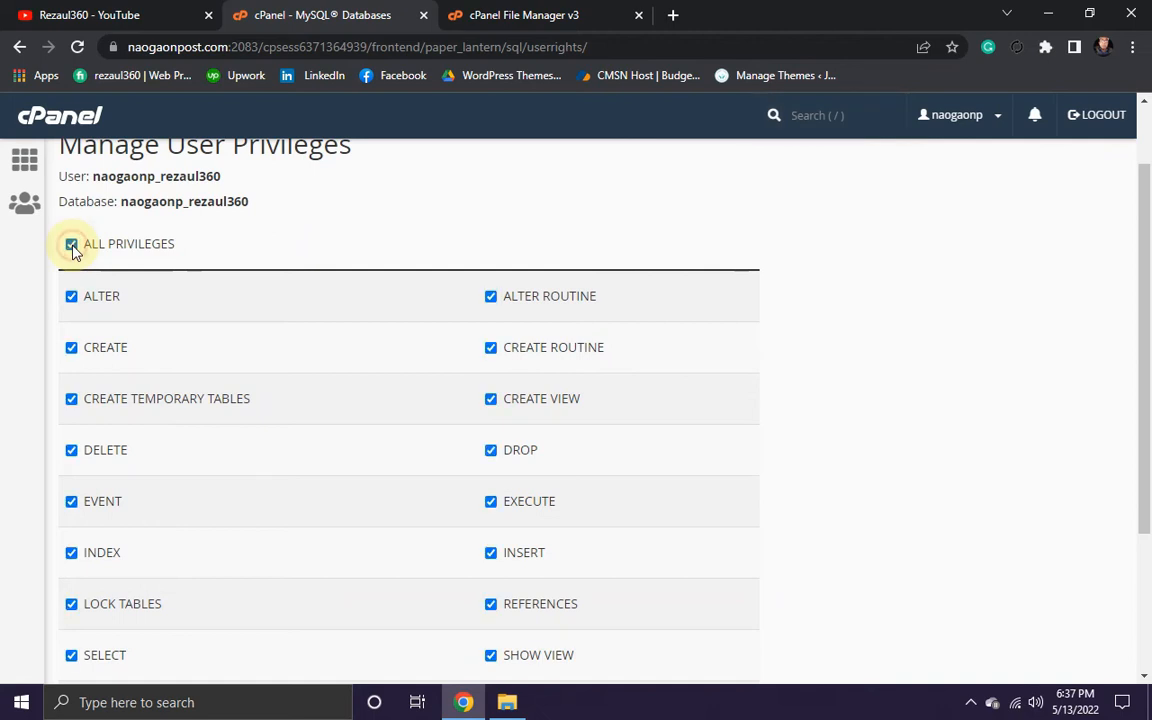
scroll(244, 329, down, 2)
click(114, 556)
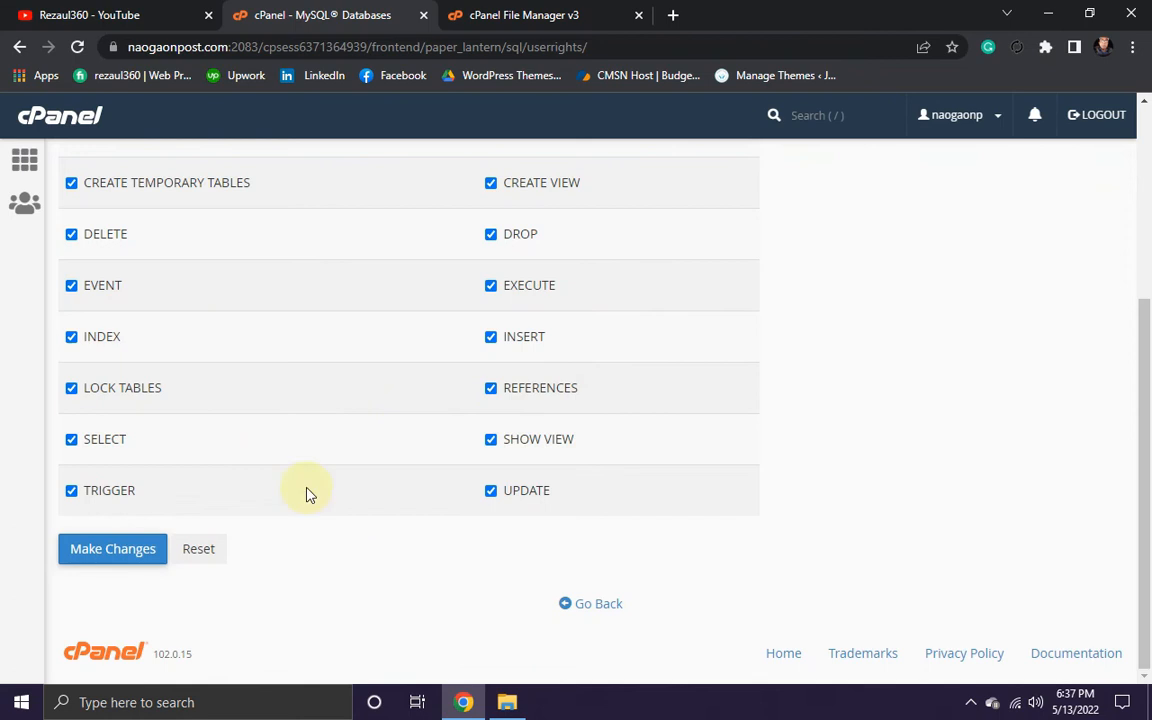
click(591, 609)
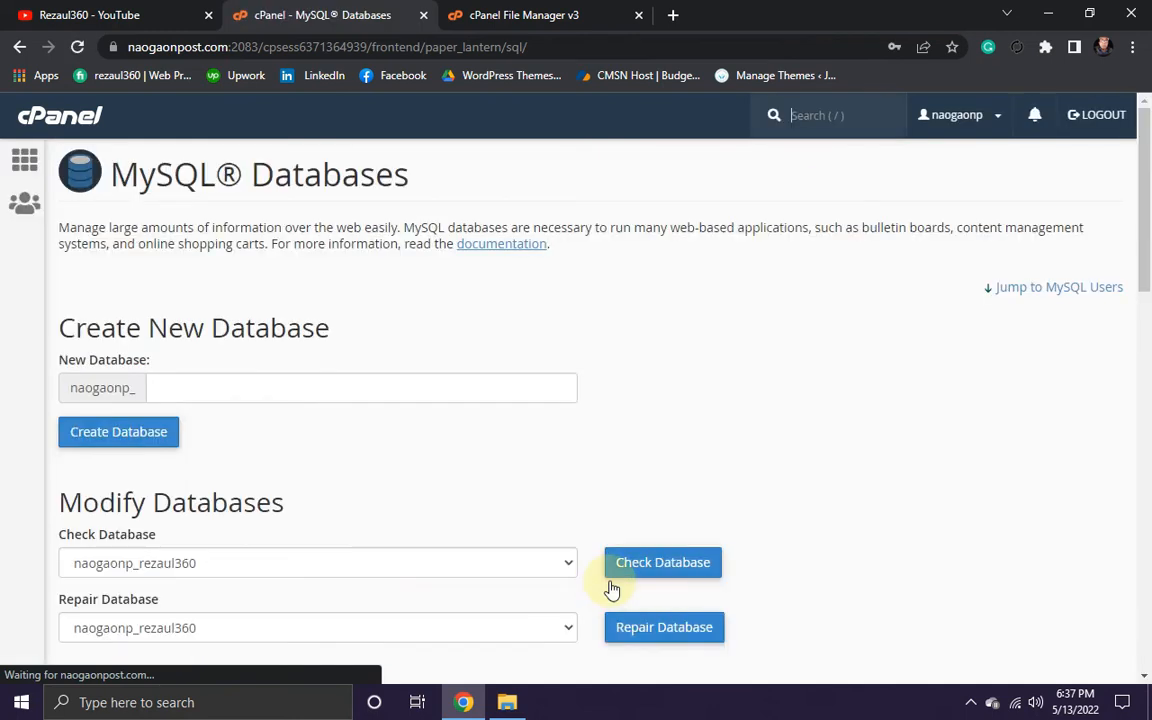
scroll(452, 428, down, 5)
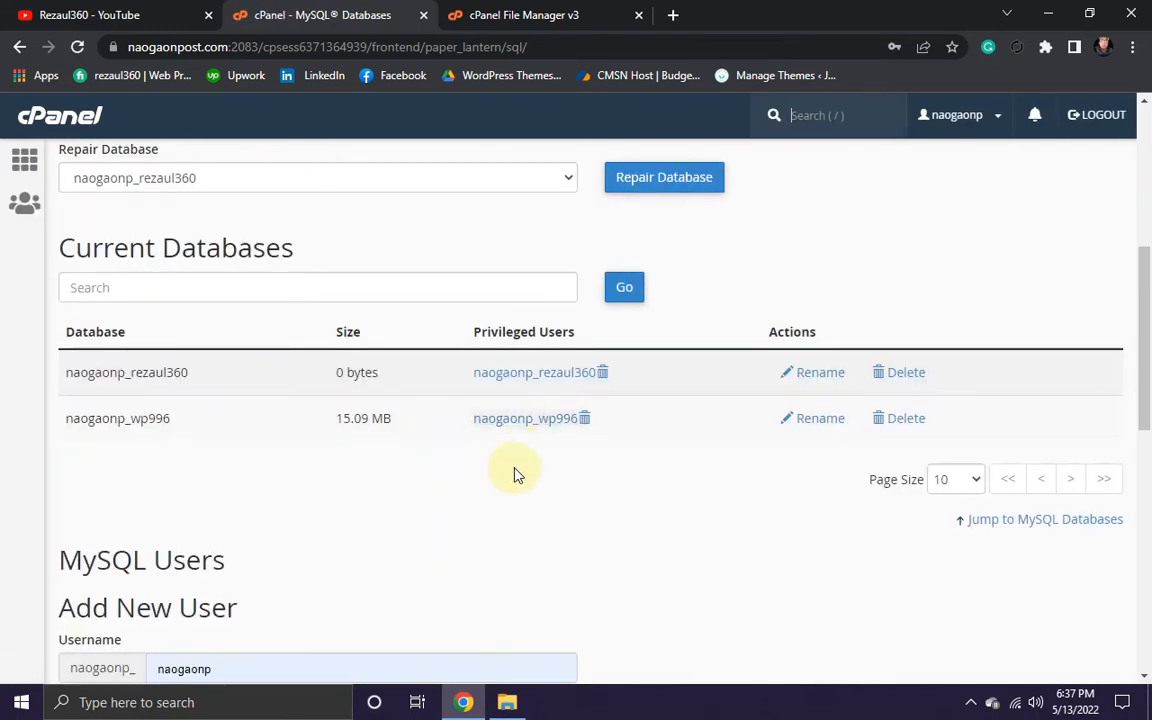
- Copy the rezaul360.naogaonpost.com folder name from File Manager and open a new browser tab
scroll(503, 449, down, 3)
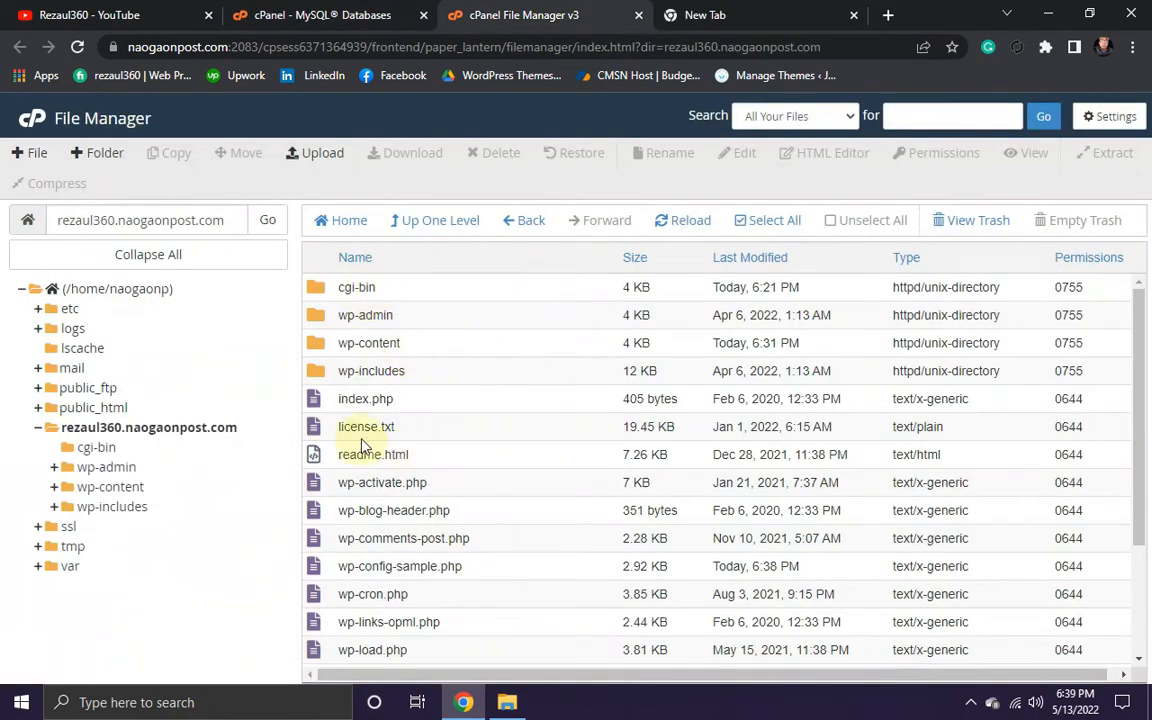
click(87, 288)
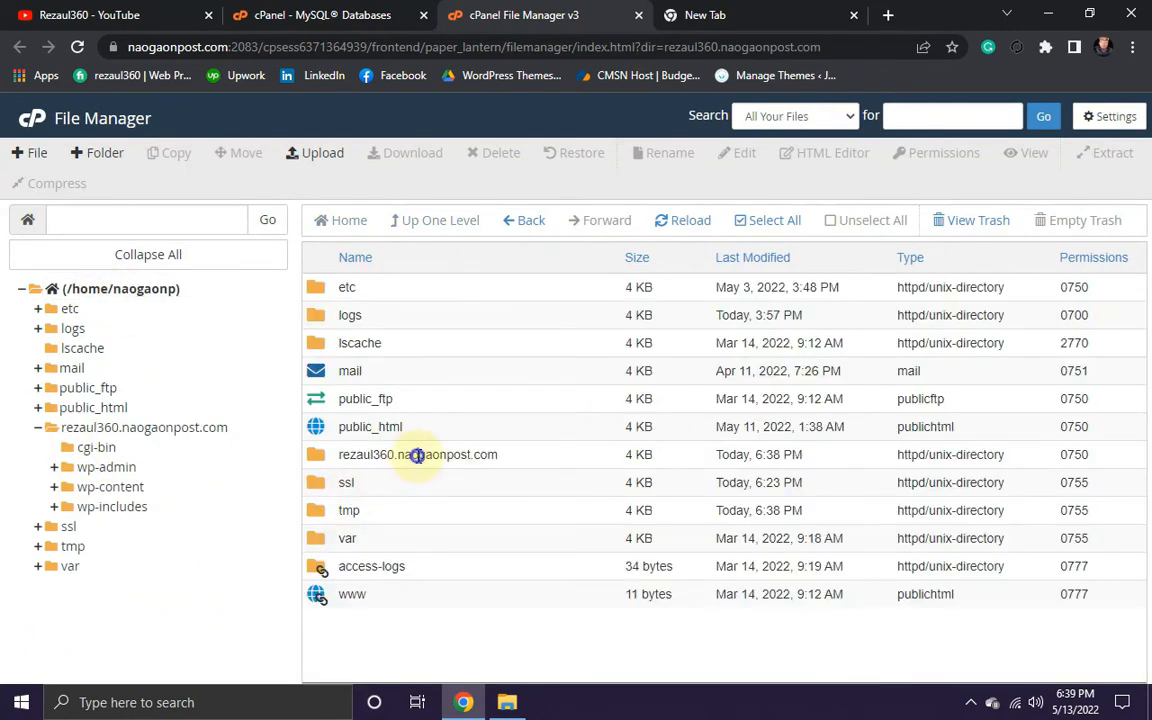
right_click(411, 456)
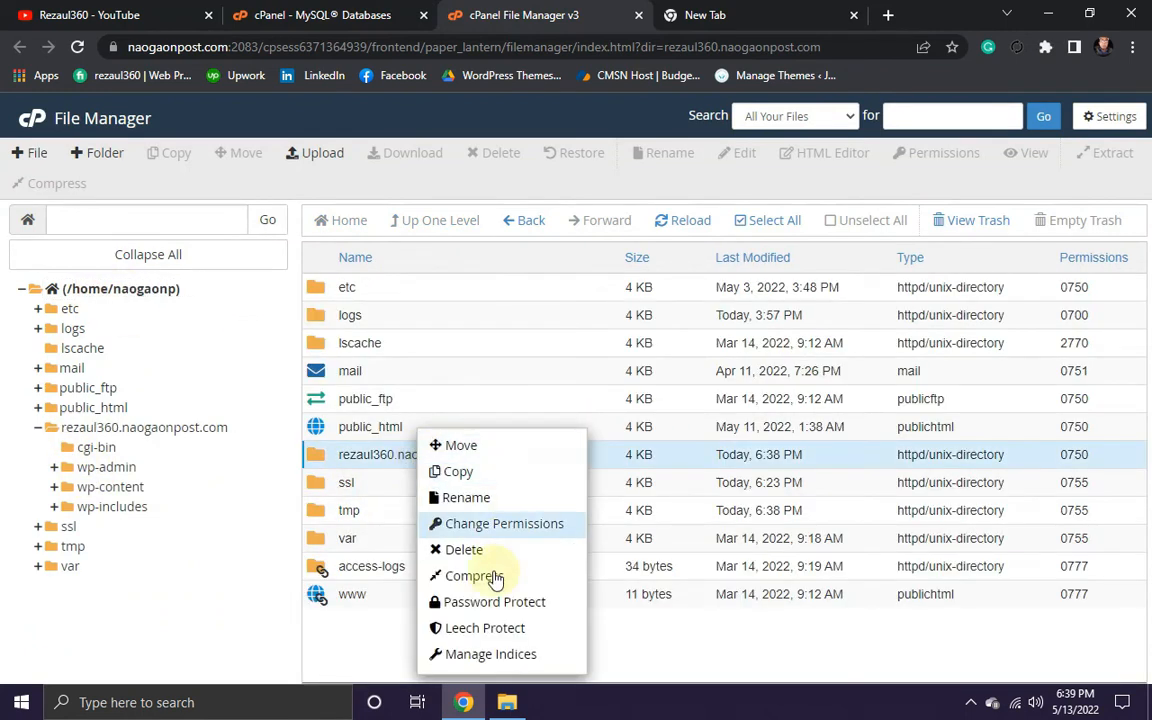
click(480, 498)
drag(604, 412, 386, 404)
key(ctrl+c)
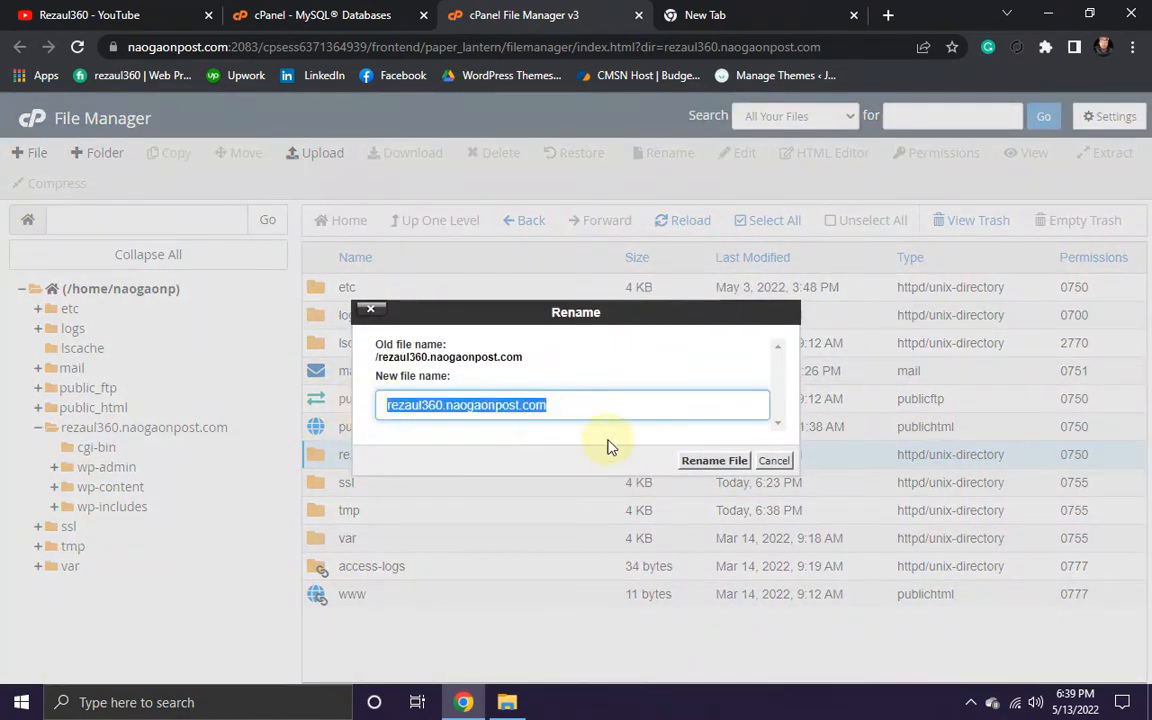
click(714, 460)
click(888, 15)
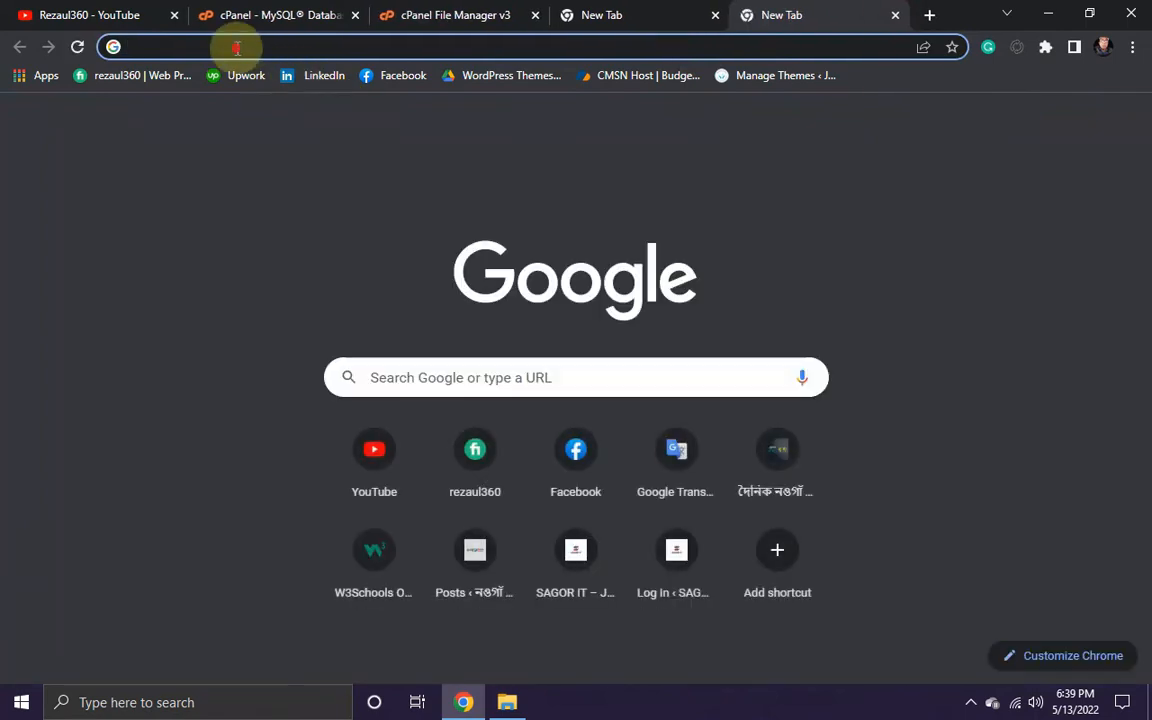
- Load rezaul360.naogaonpost.com and continue the WordPress setup in English (United States)
click(237, 47)
key(ctrl+v)
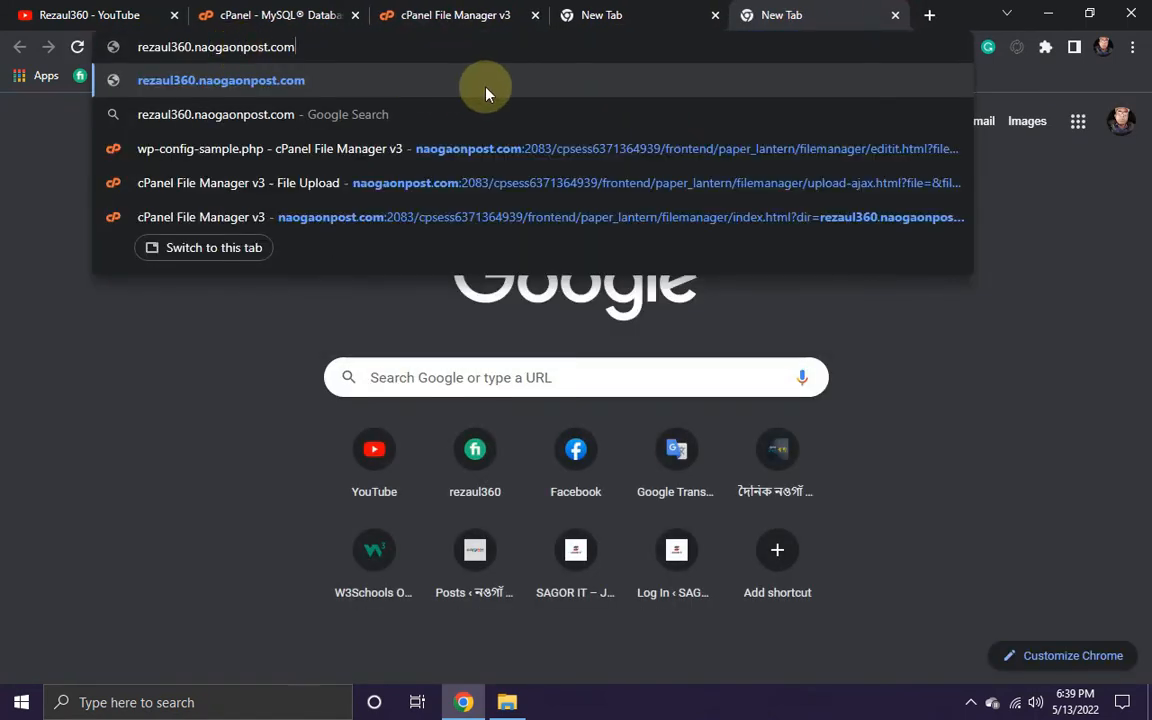
click(486, 90)
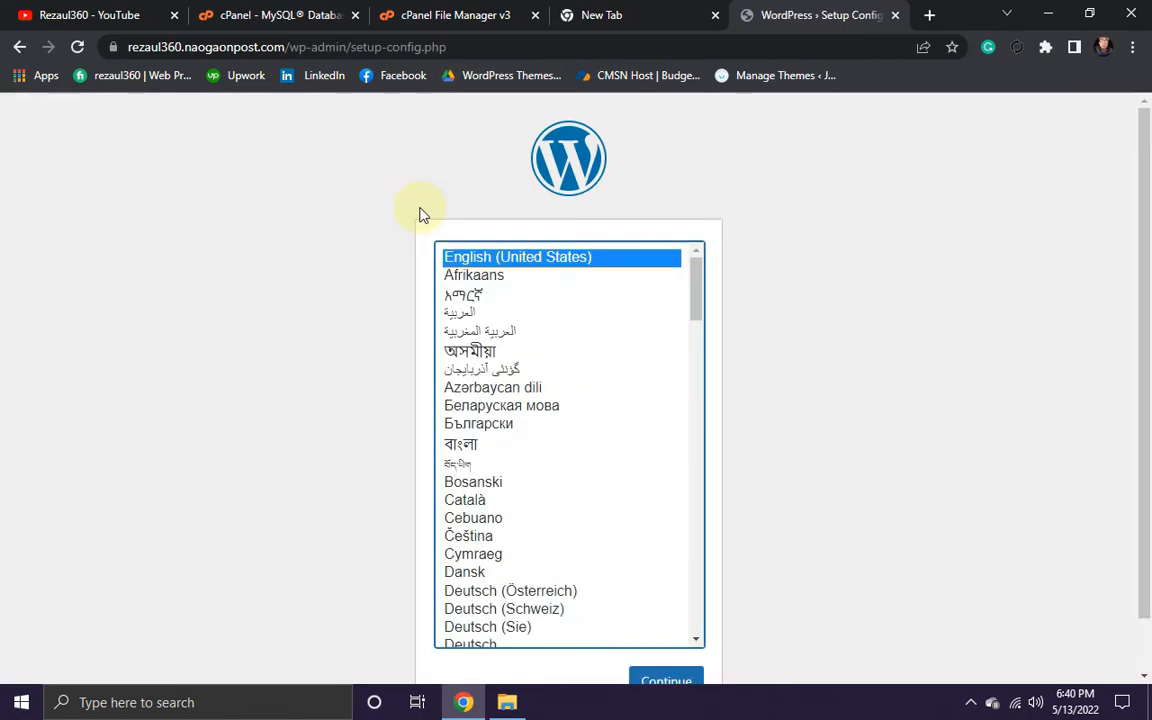
scroll(249, 247, down, 1)
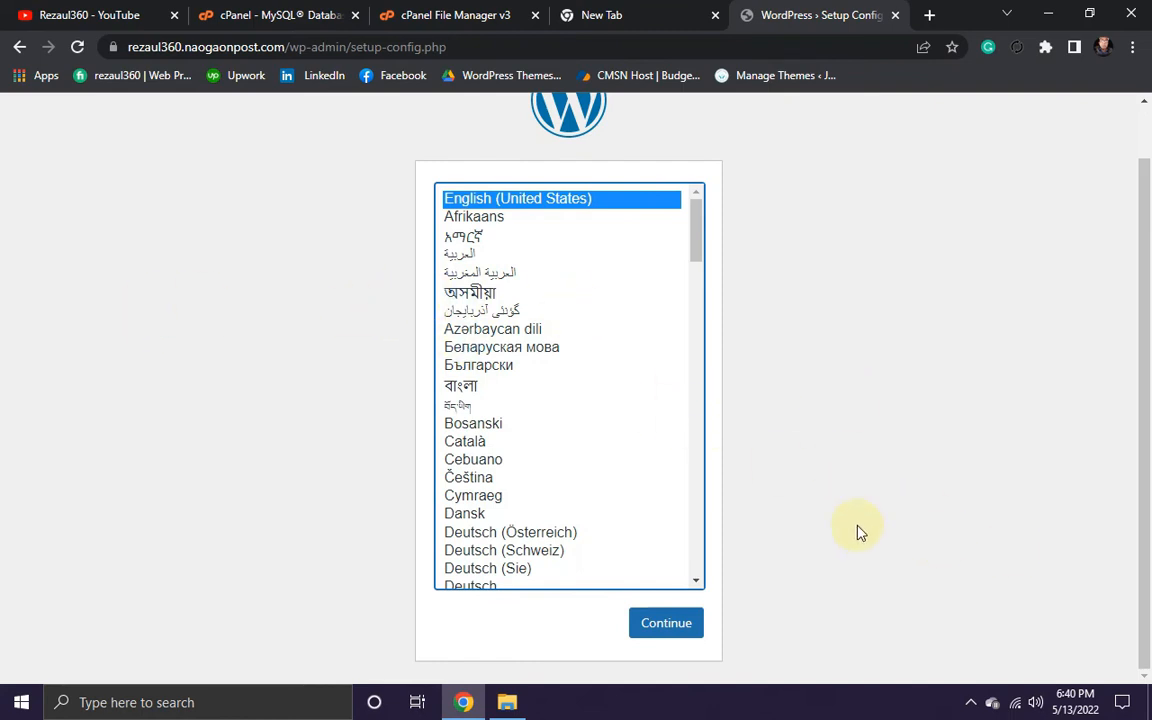
click(672, 621)
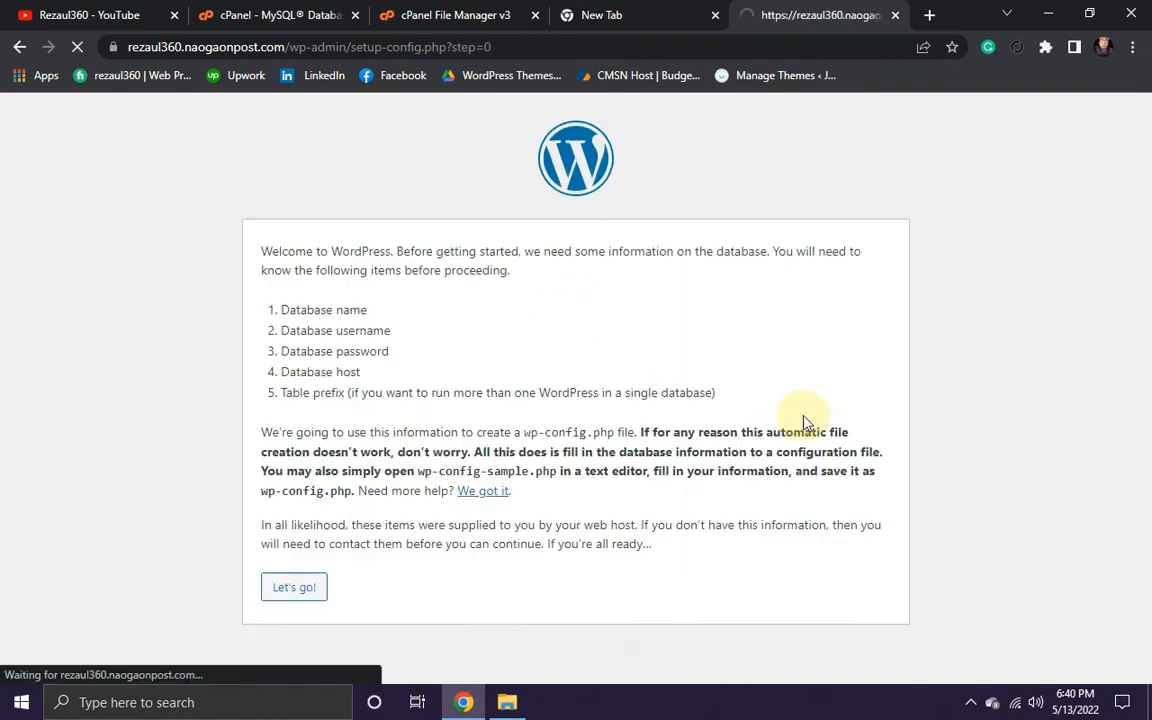
- Enter naogaonp_rezaul360 as the database name in the WordPress connection form
click(292, 590)
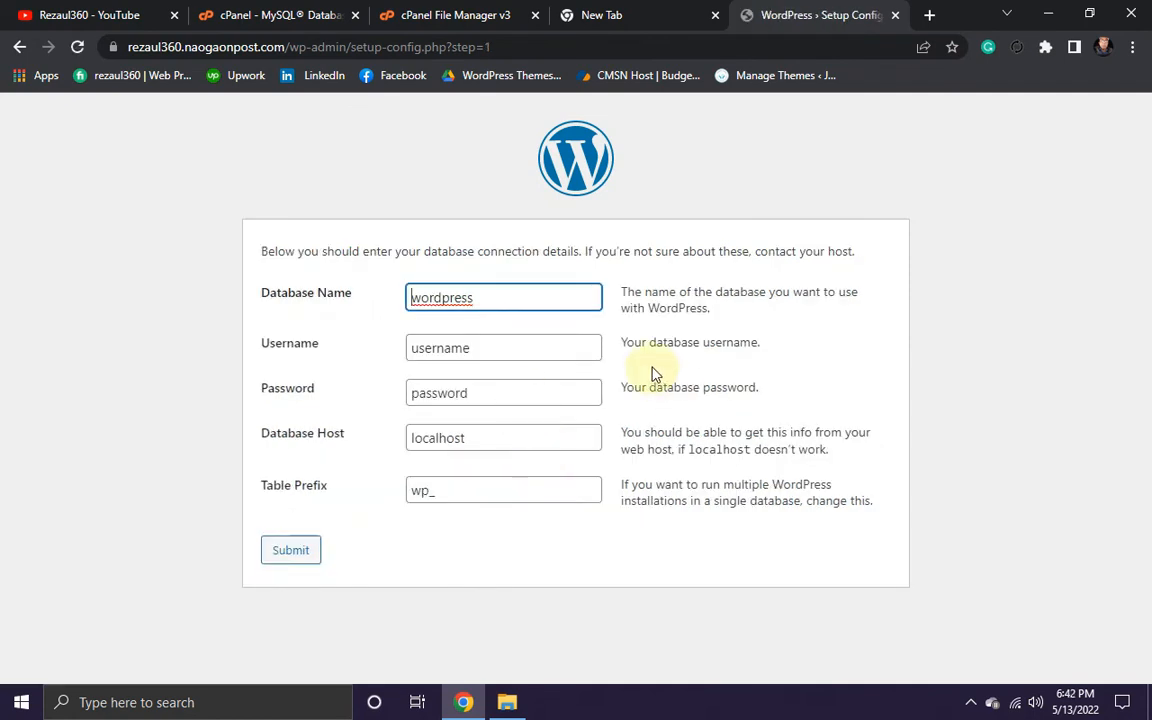
drag(514, 300, 375, 302)
key(BackSpace)
text(naogaonp_rezaul360)
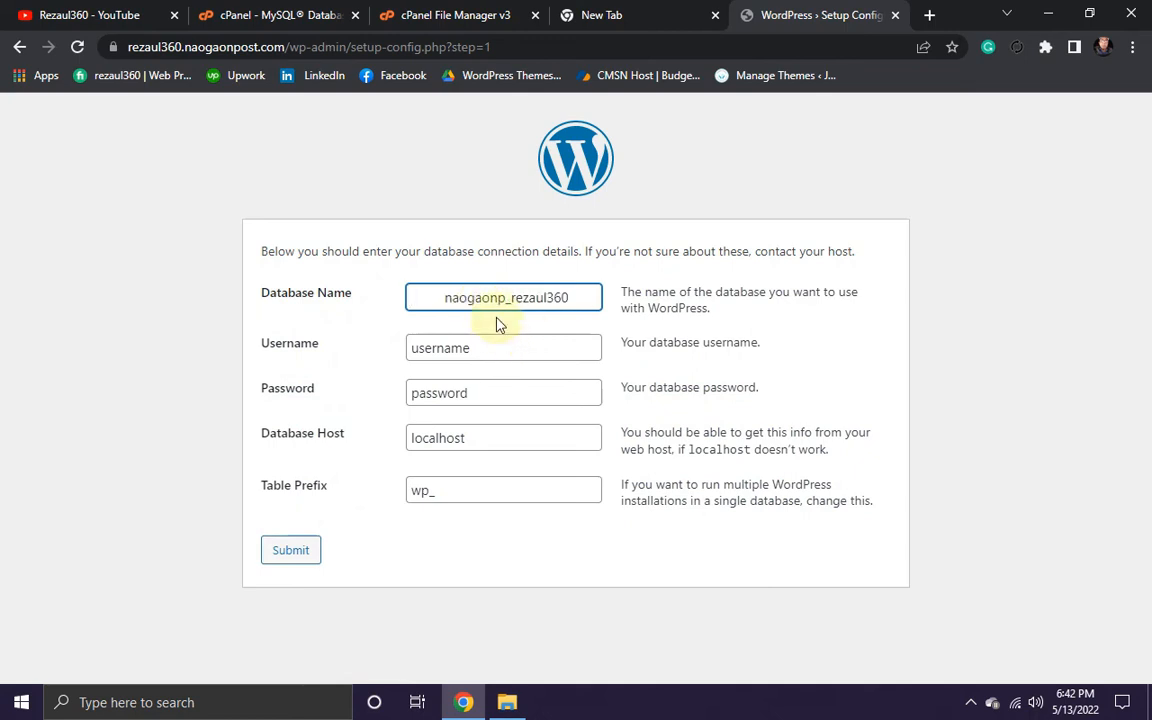
key(BackSpace)
key(BackSpace)
key(BackSpace)
key(BackSpace)
key(BackSpace)
key(BackSpace)
key(BackSpace)
key(BackSpace)
key(BackSpace)
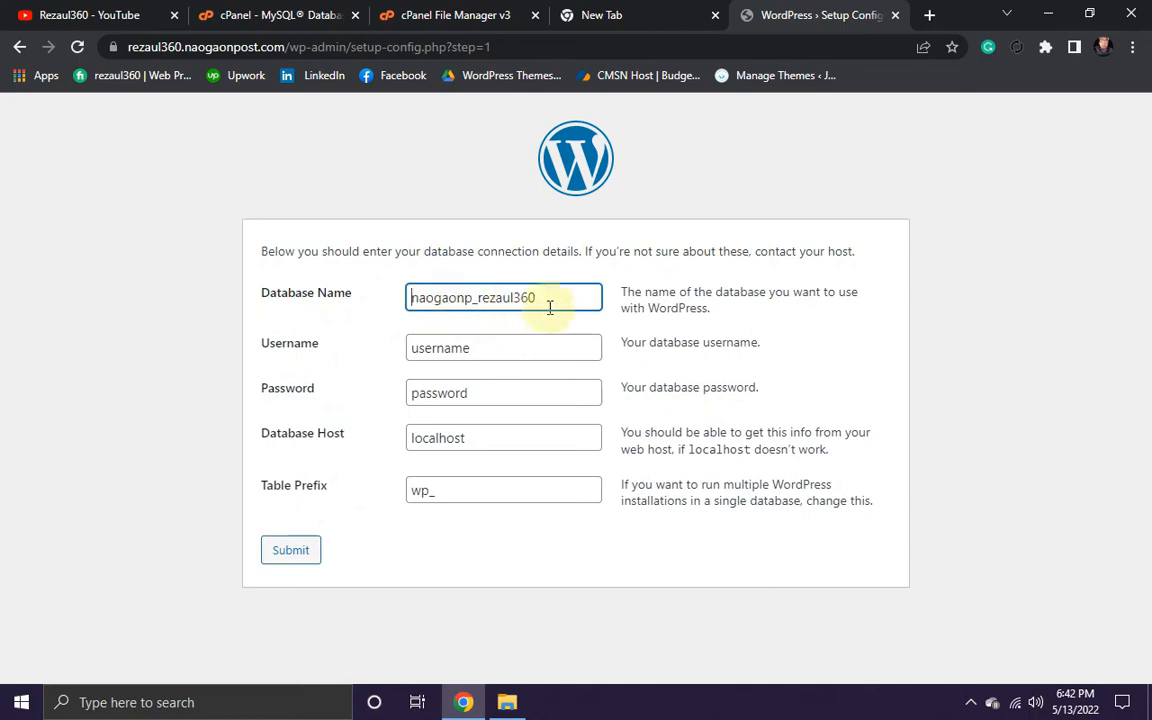
drag(571, 295, 339, 325)
key(ctrl+c)
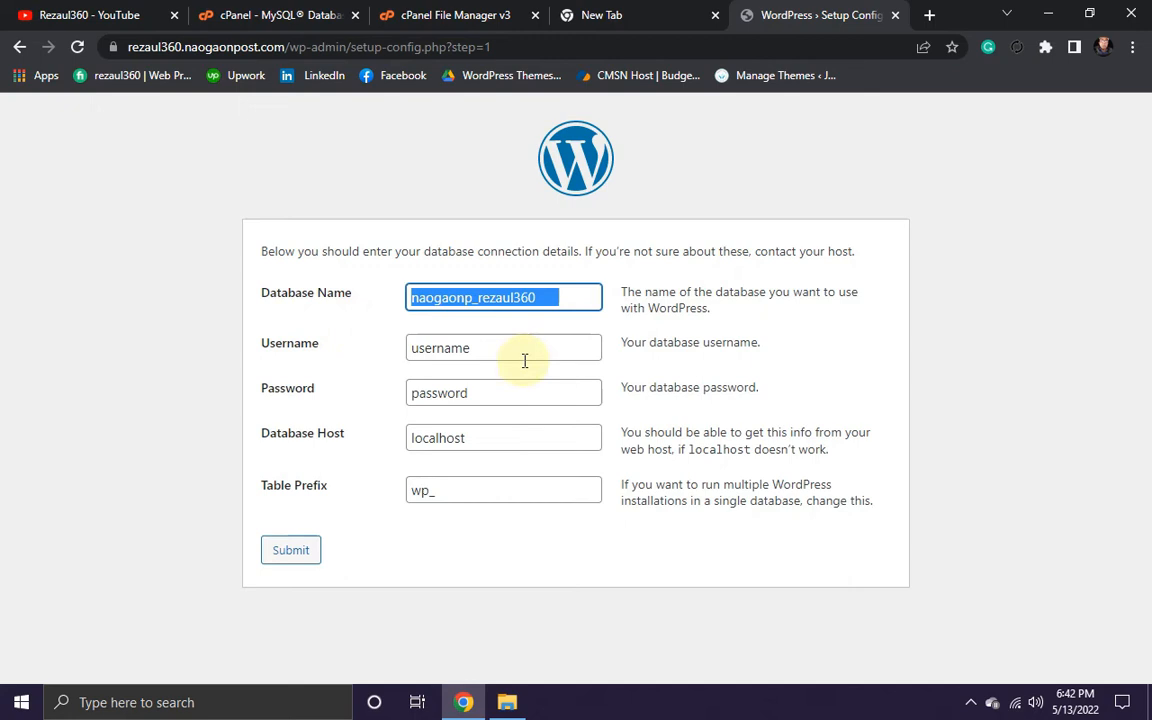
drag(522, 356, 352, 362)
key(BackSpace)
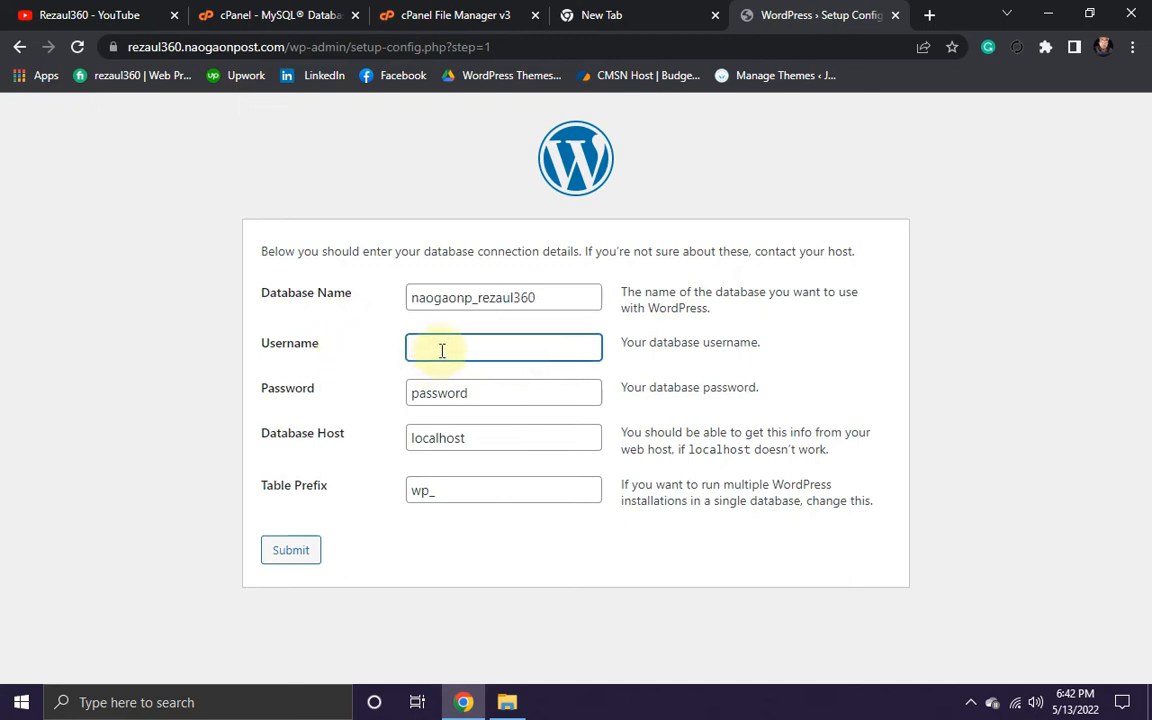
key(ctrl+v)
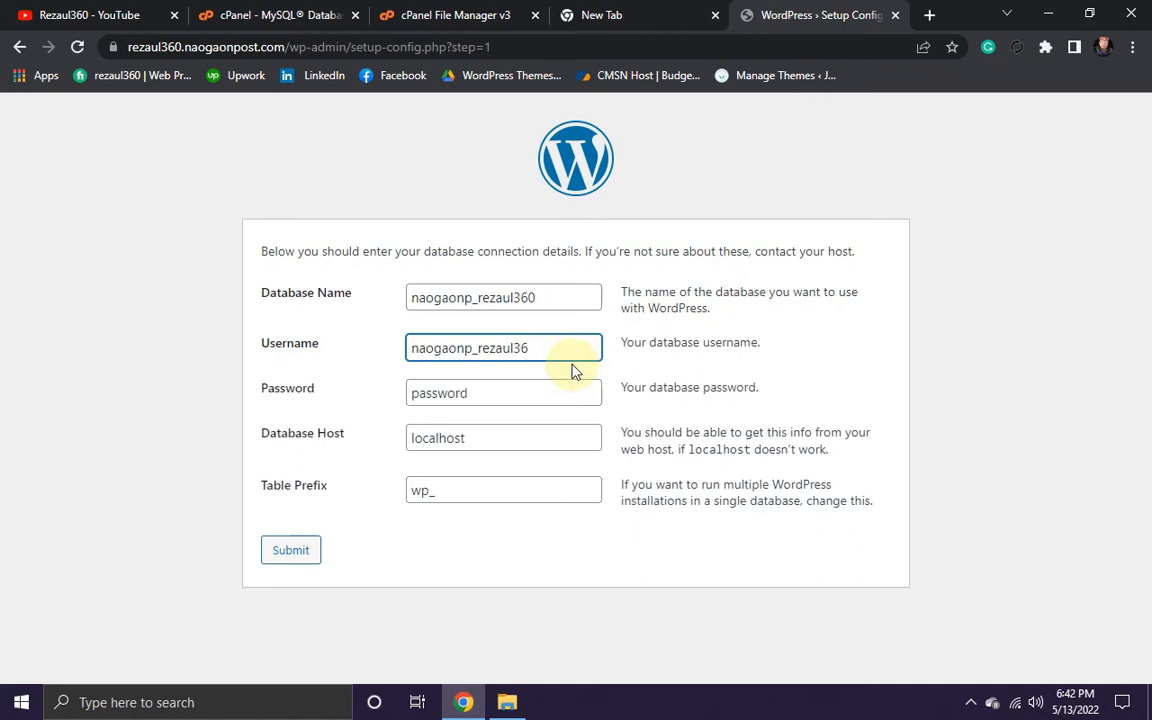
drag(478, 396, 380, 406)
key(BackSpace)
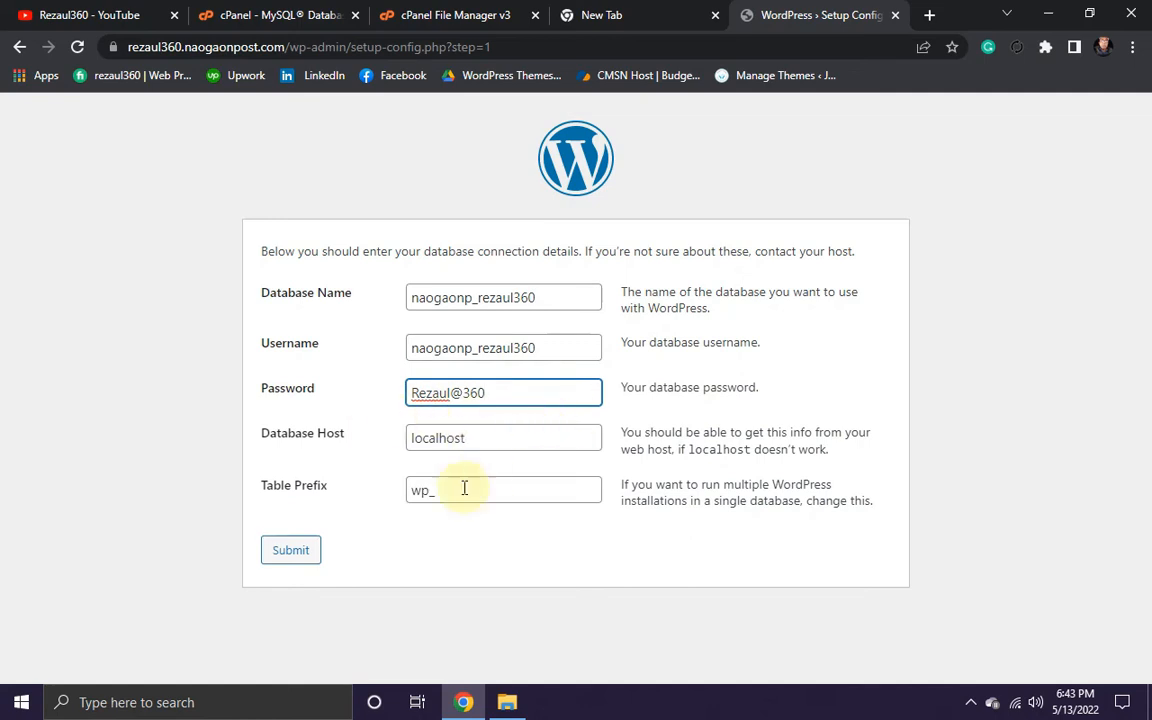
click(294, 558)
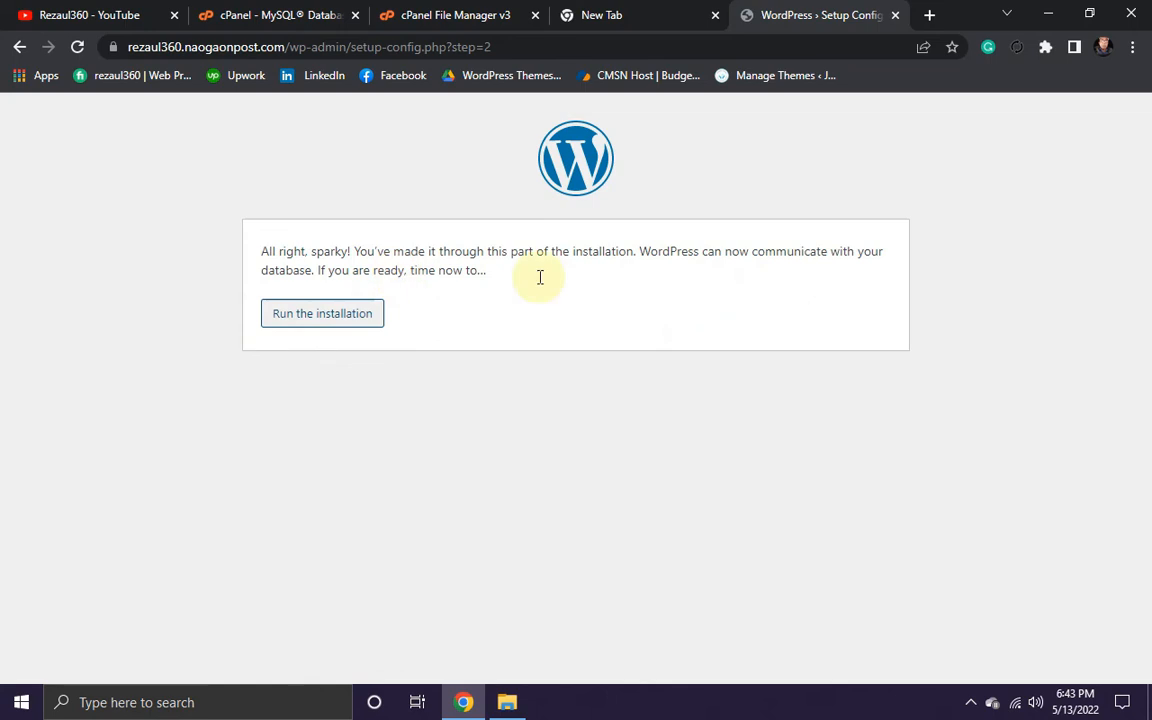
- Run the installation and set the admin username and a confirmed weak 8-digit password
click(325, 316)
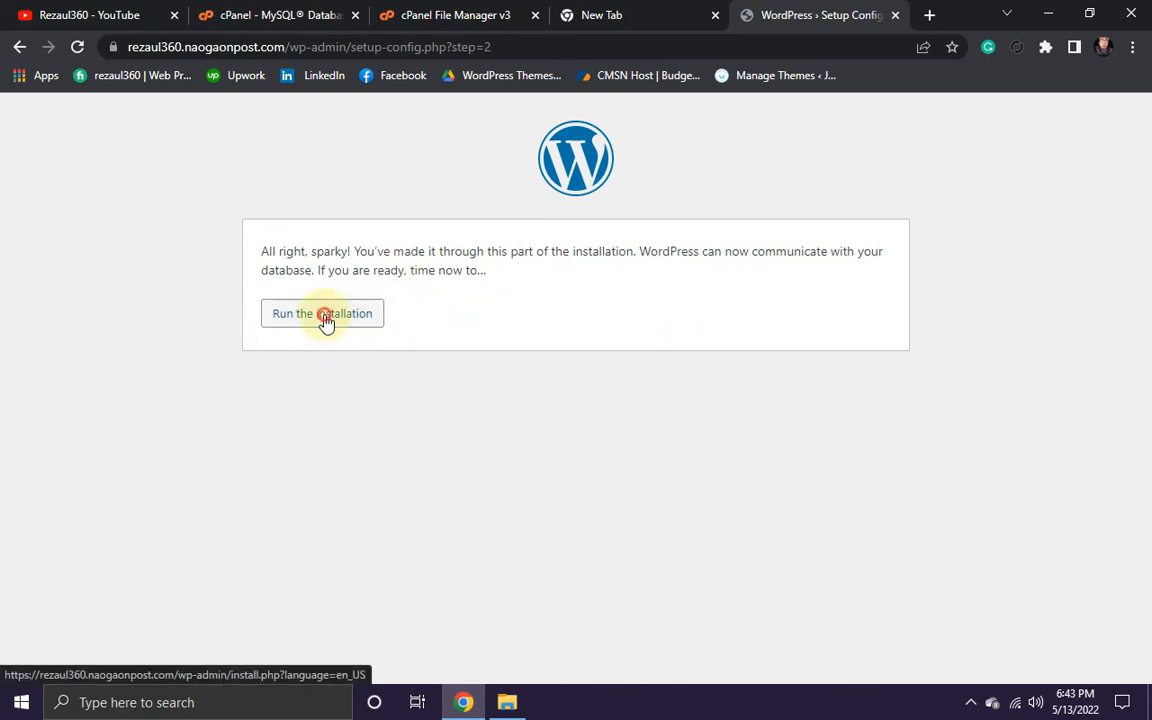
scroll(537, 391, down, 2)
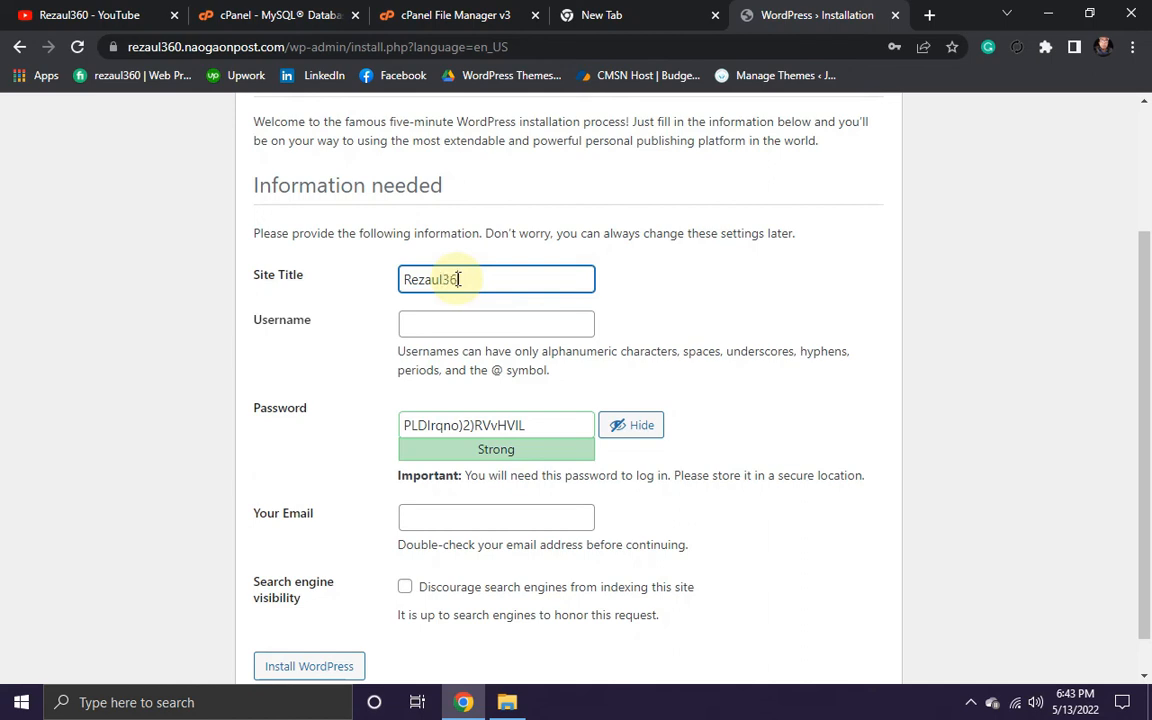
click(461, 325)
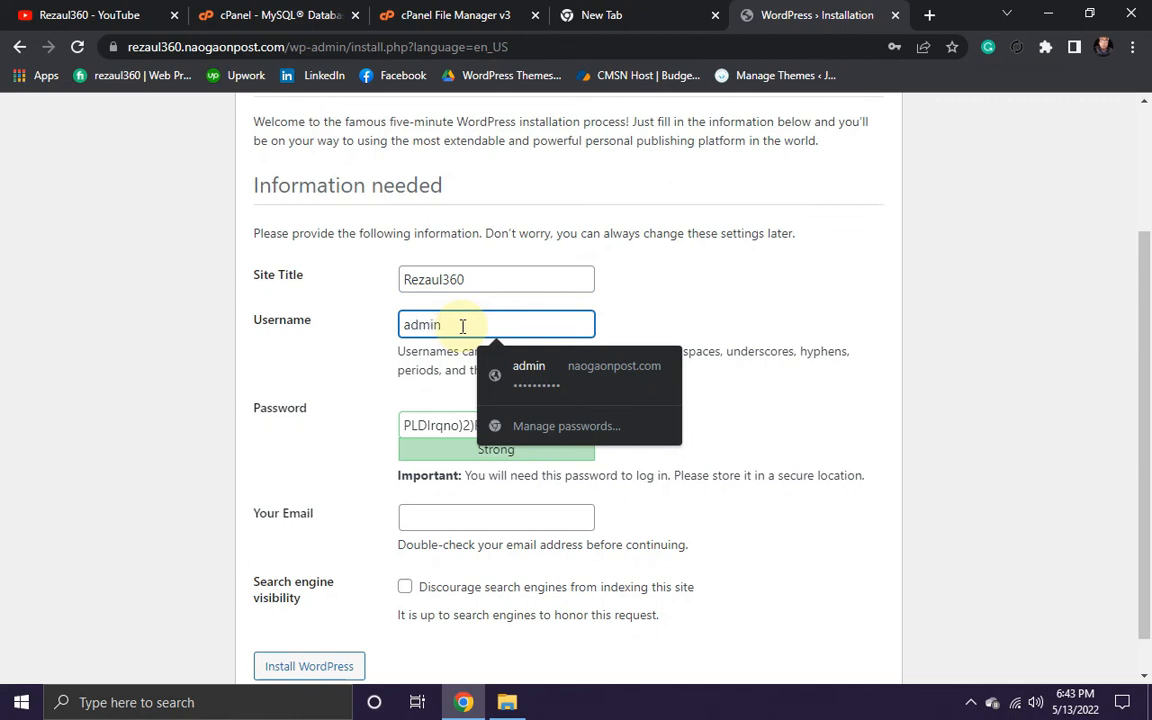
click(270, 372)
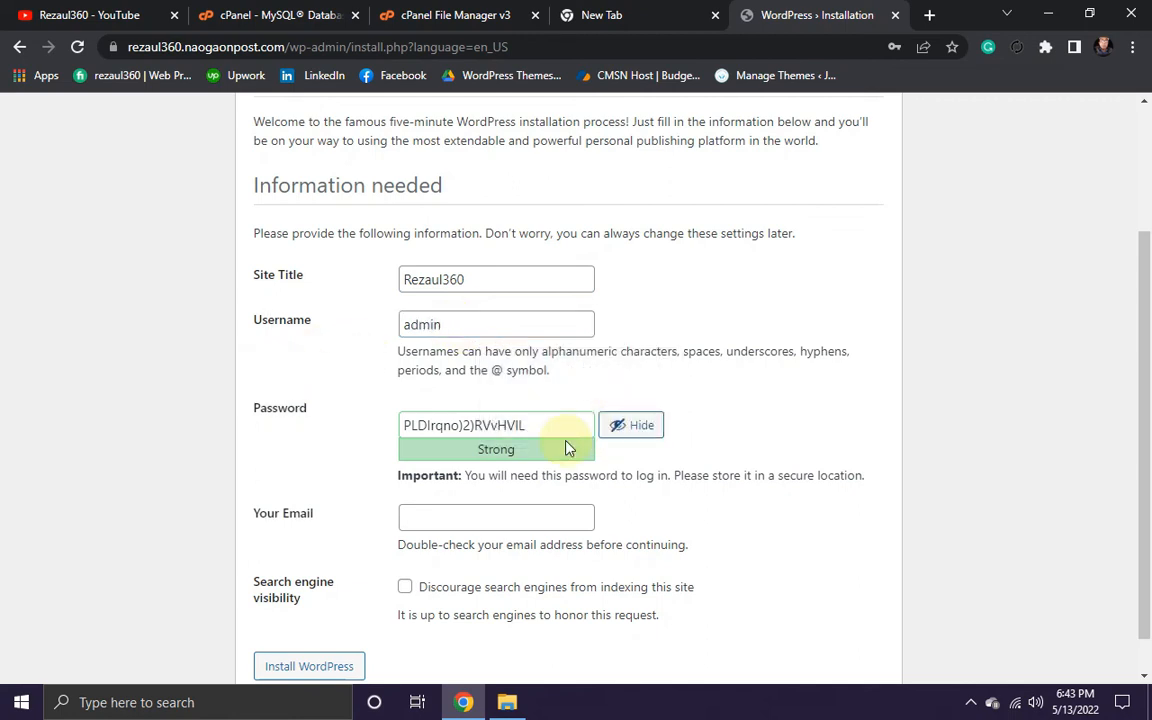
drag(565, 430, 399, 429)
key(BackSpace)
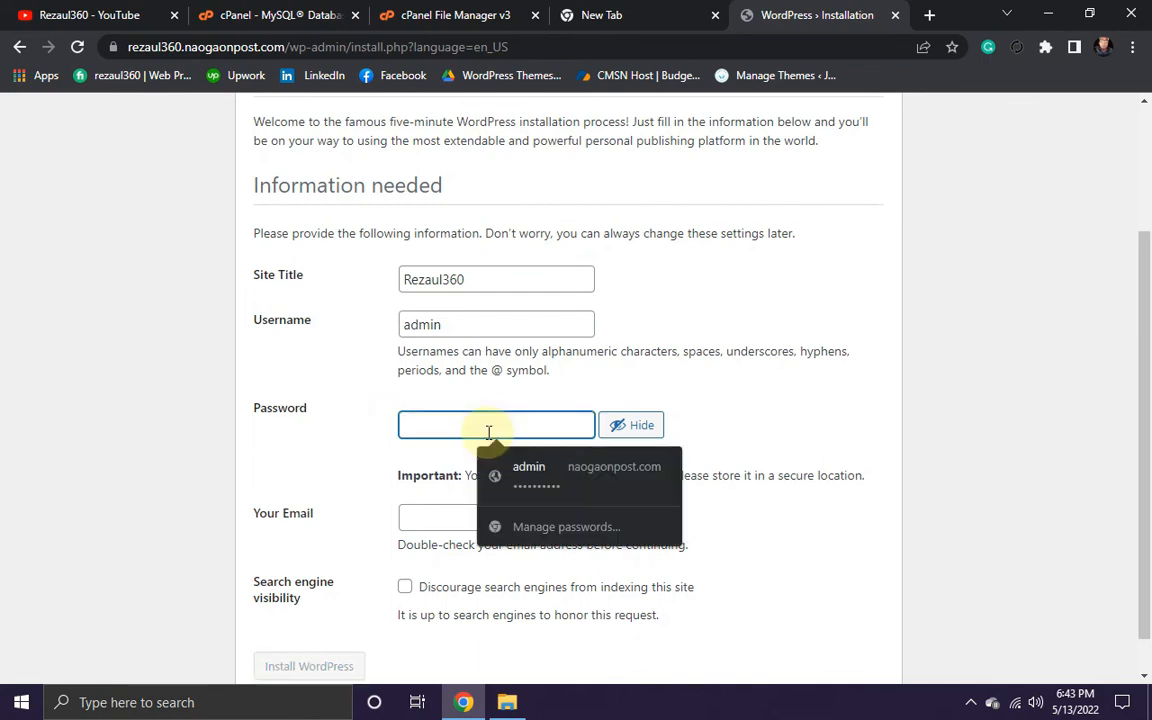
click(404, 434)
- Enter the admin e-mail address, discourage search-engine indexing, and install WordPress
click(455, 477)
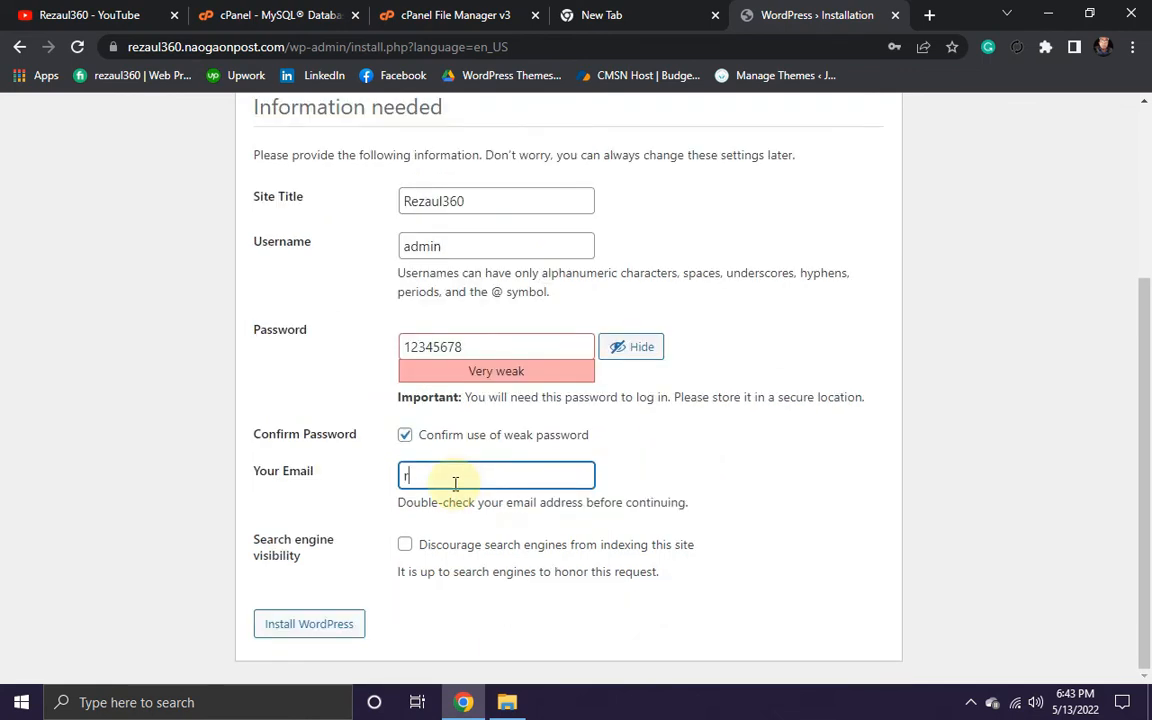
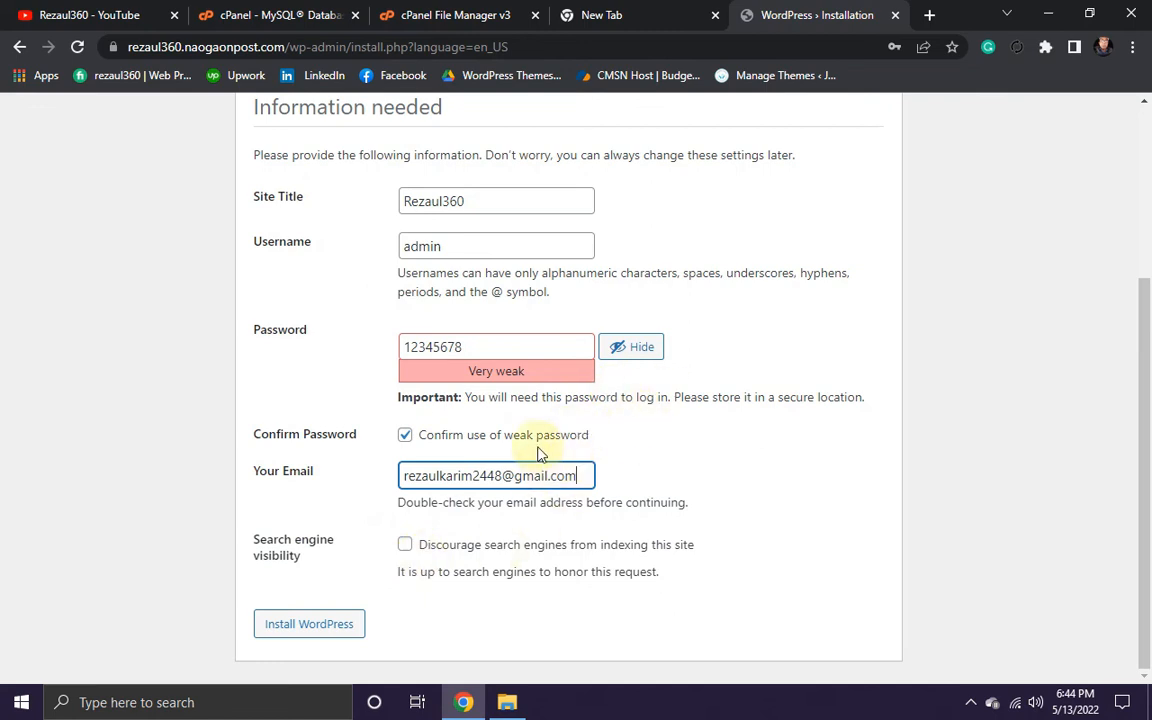
click(404, 544)
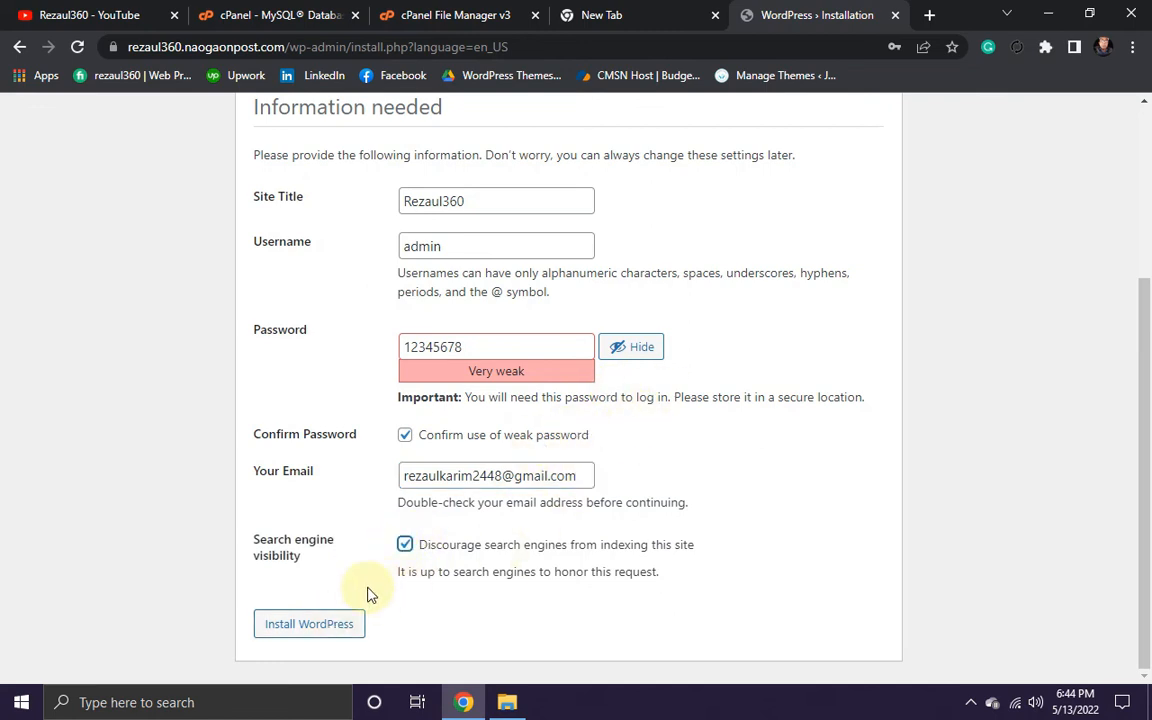
click(320, 636)
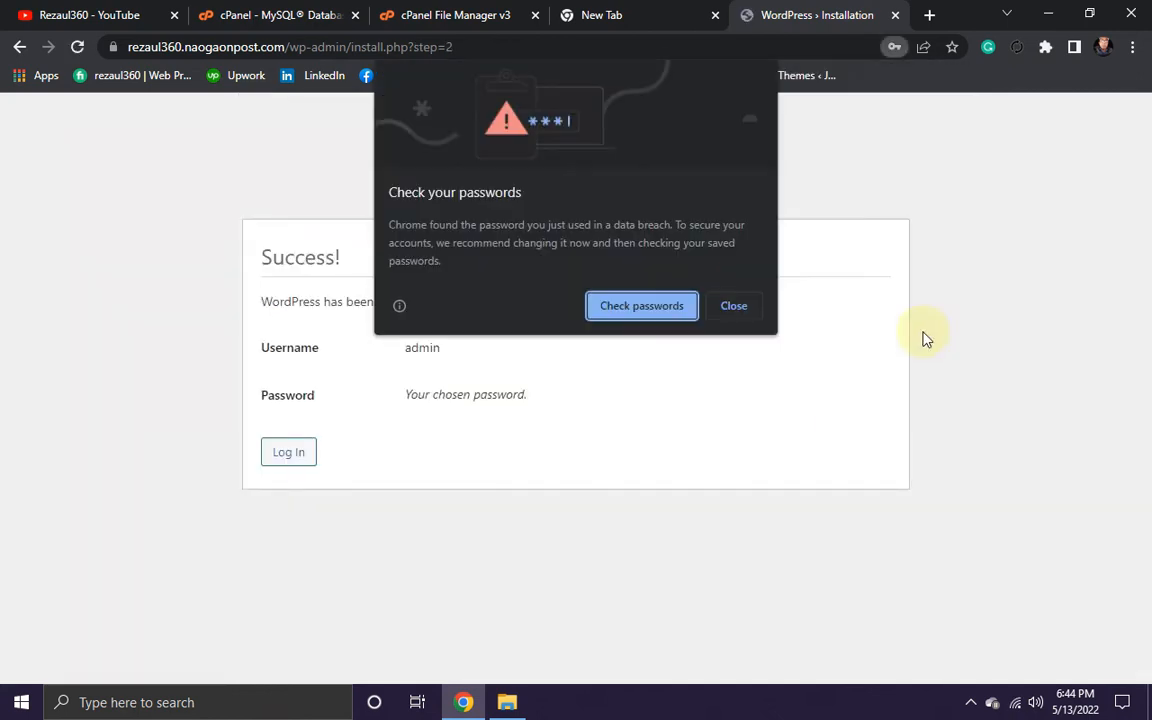
- Log in to WordPress with the saved admin account and its password after closing Chrome's popups
click(750, 309)
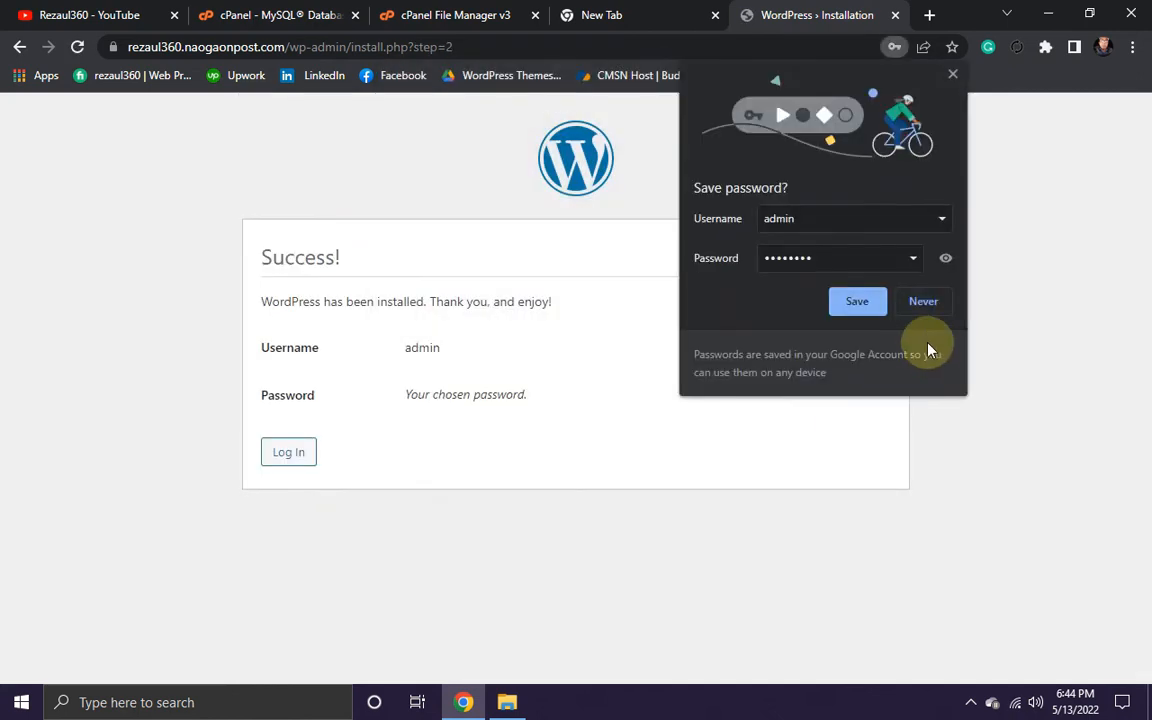
click(954, 75)
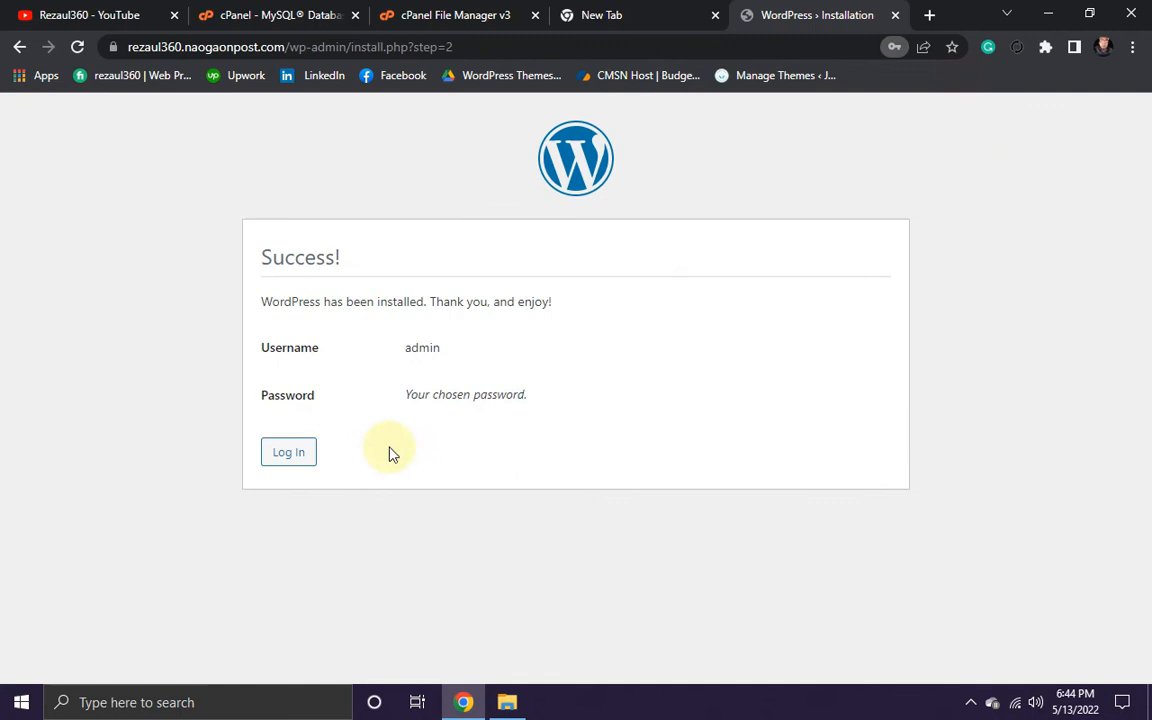
click(286, 458)
click(537, 316)
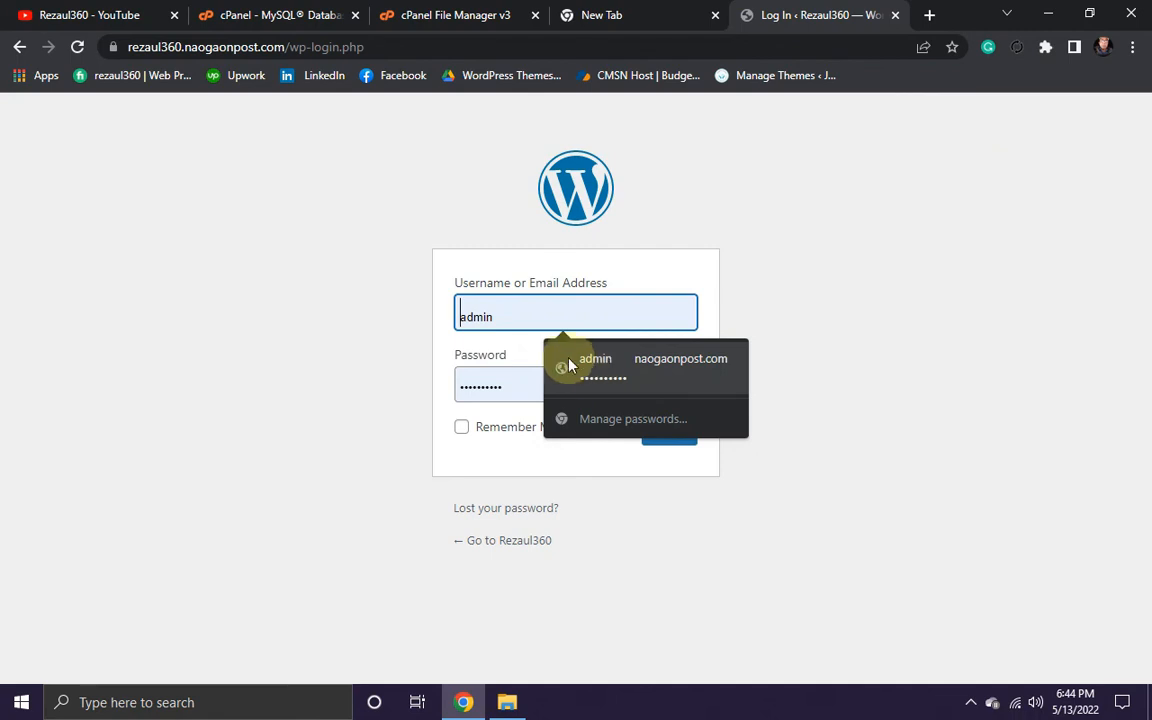
click(591, 360)
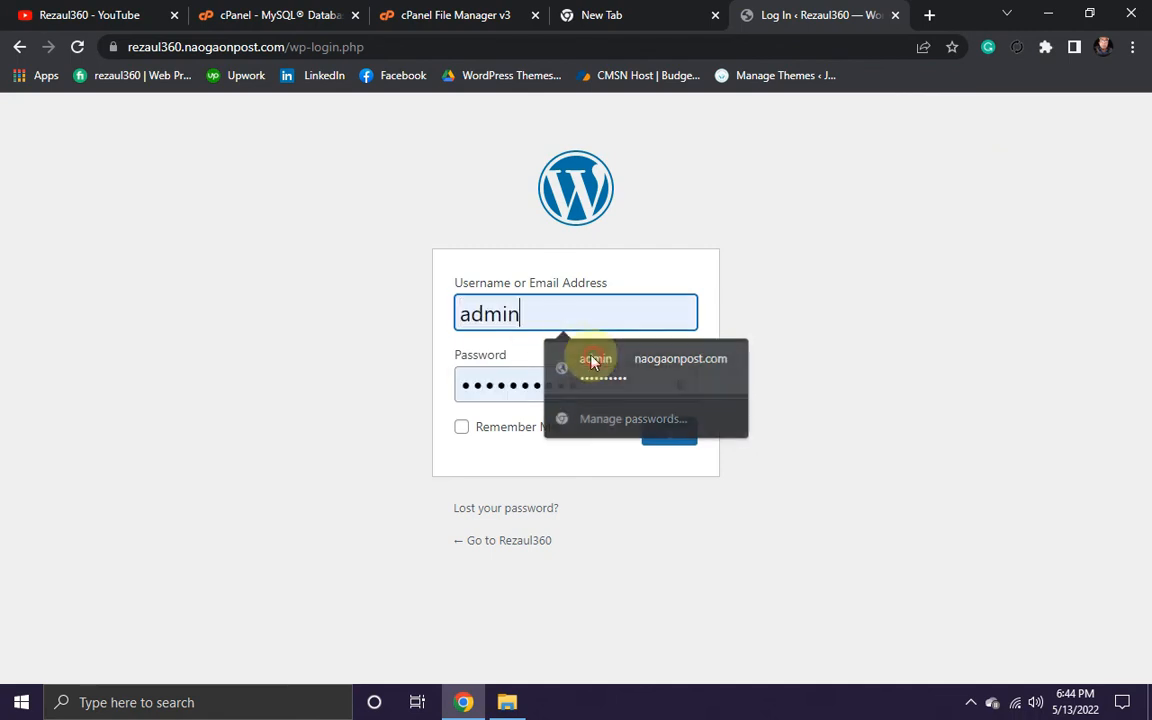
double_click(613, 380)
key(BackSpace)
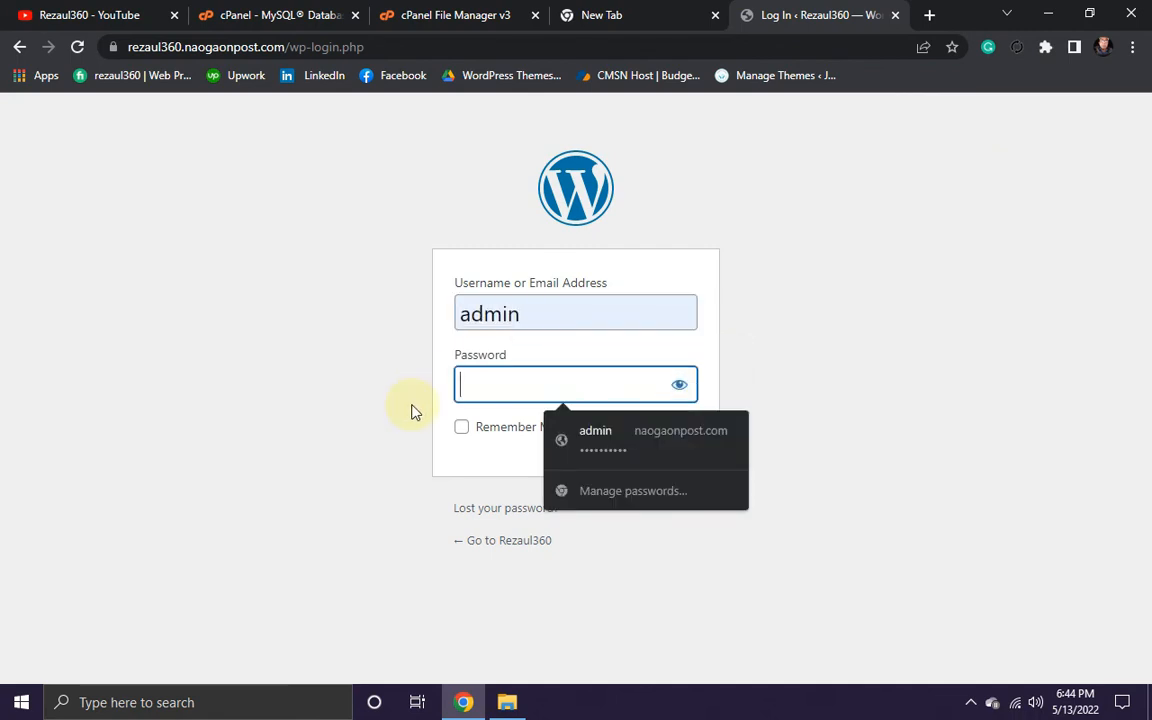
key(ctrl+v)
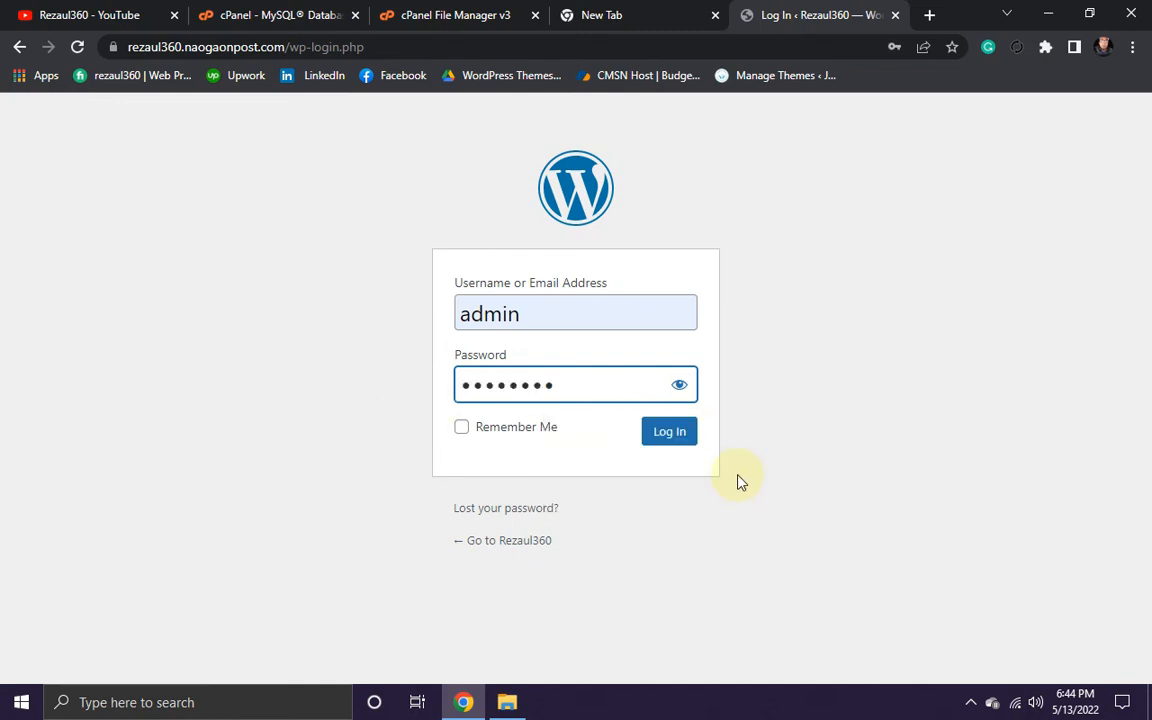
click(680, 439)
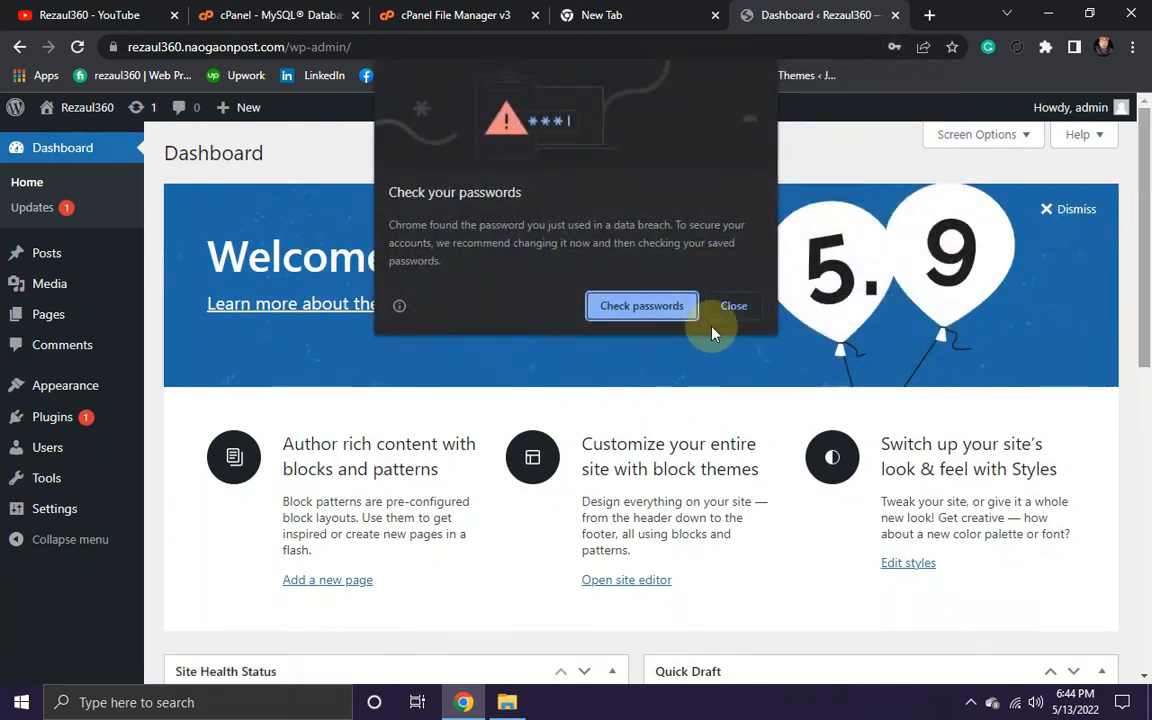
- Dismiss the dashboard welcome panel and Chrome's password popups
click(737, 309)
click(1074, 212)
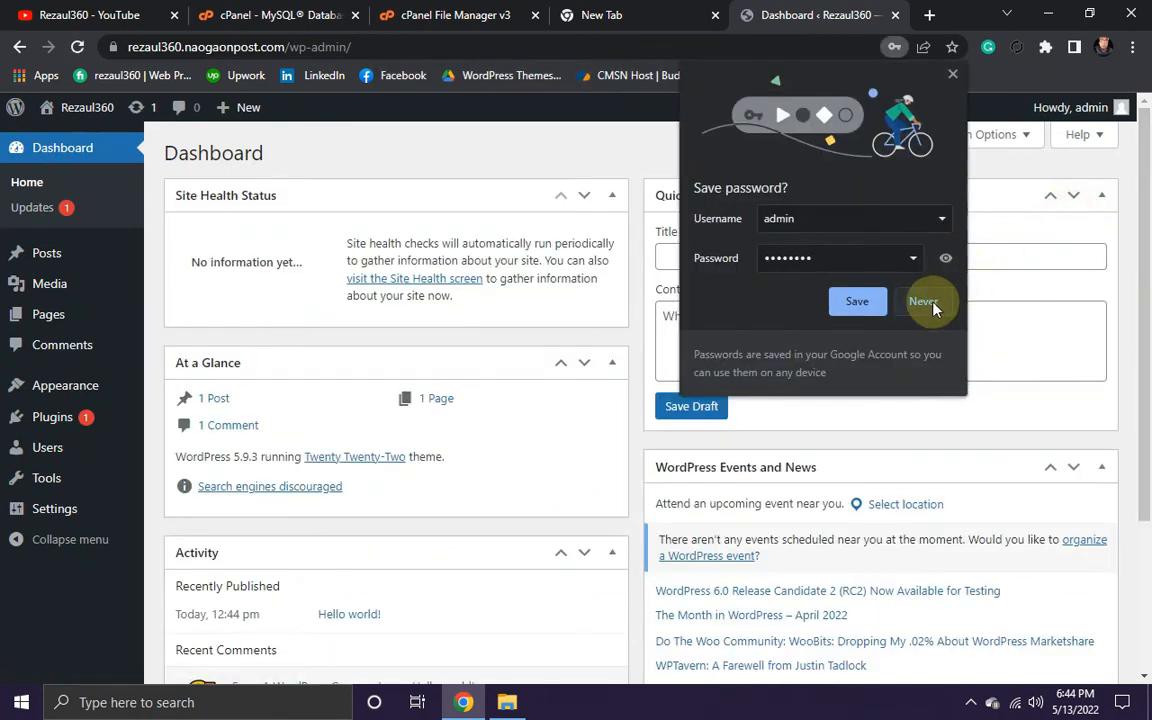
click(924, 303)
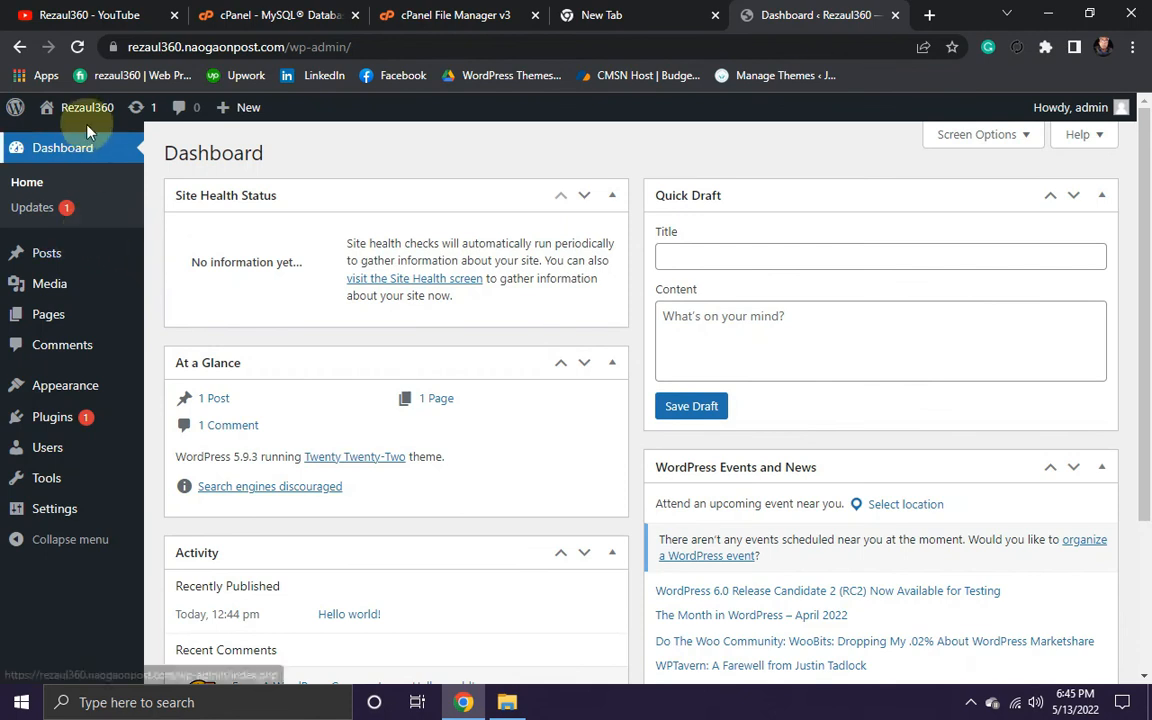
- Open the Rezaul360 front page in a new tab and view its full https address
right_click(95, 114)
click(97, 116)
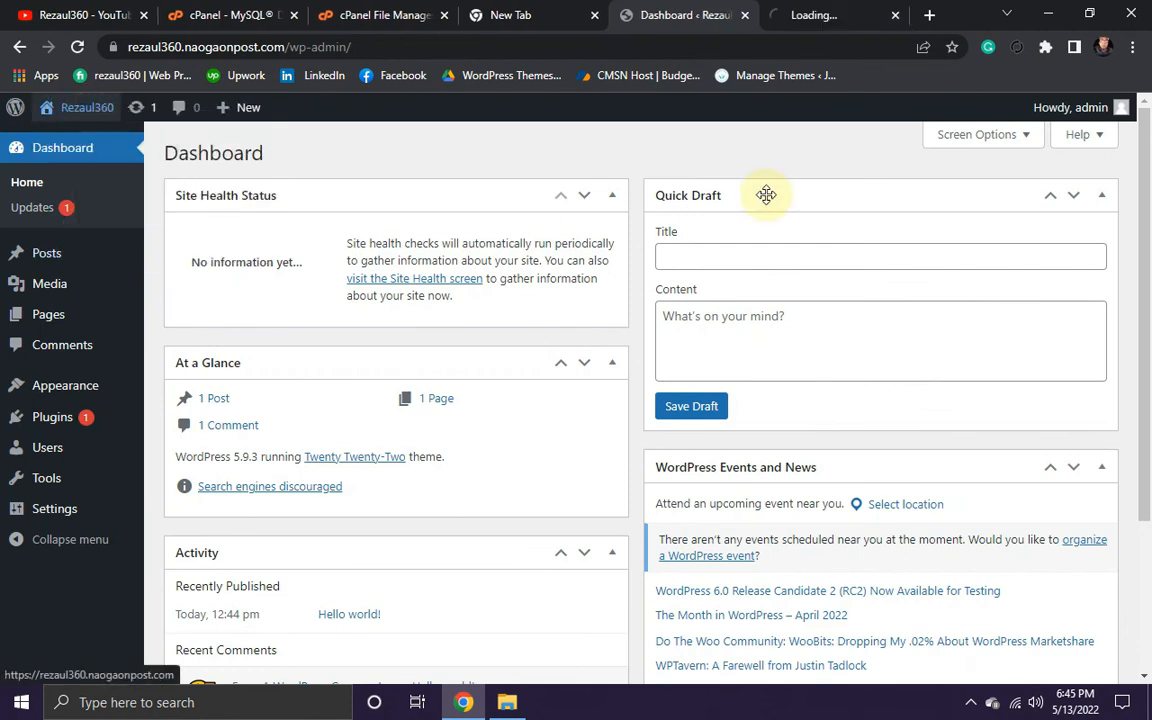
click(884, 14)
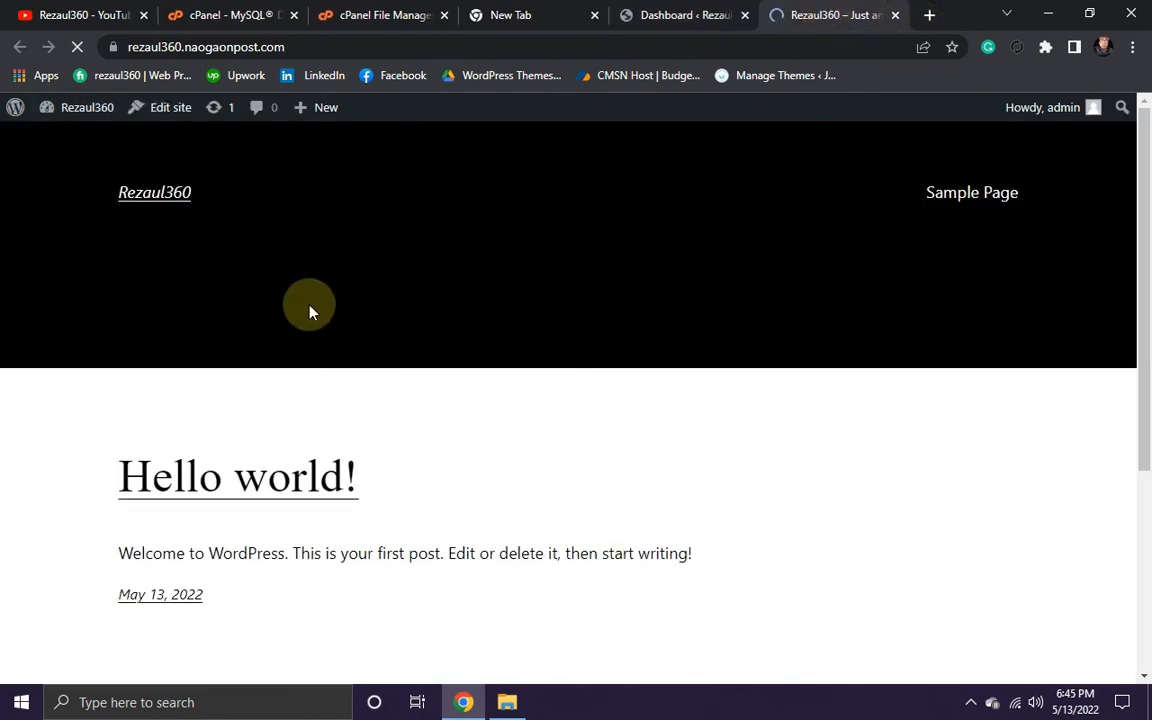
click(295, 46)
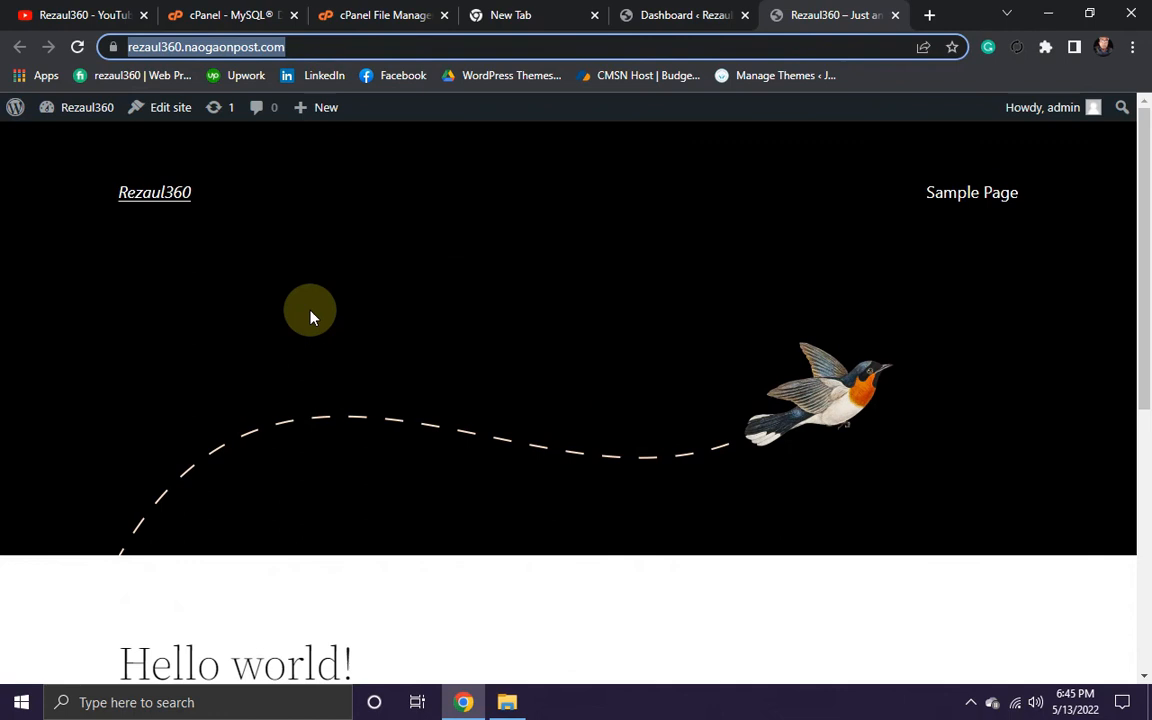
scroll(530, 335, down, 2)
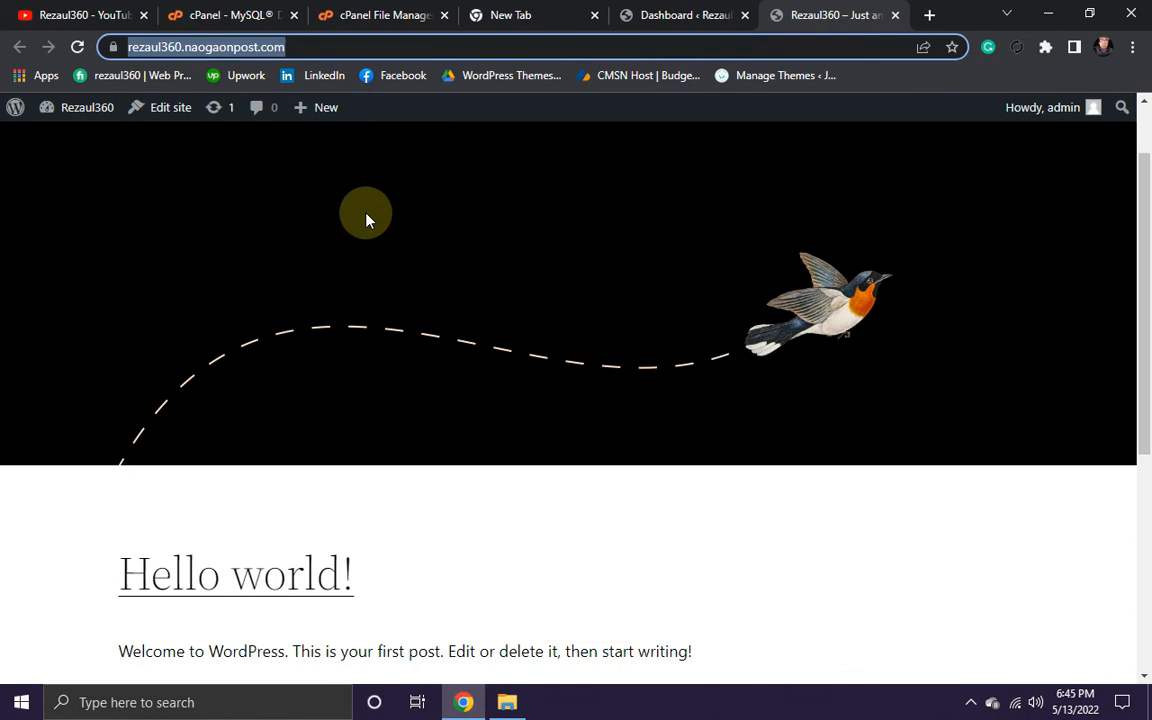
click(307, 42)
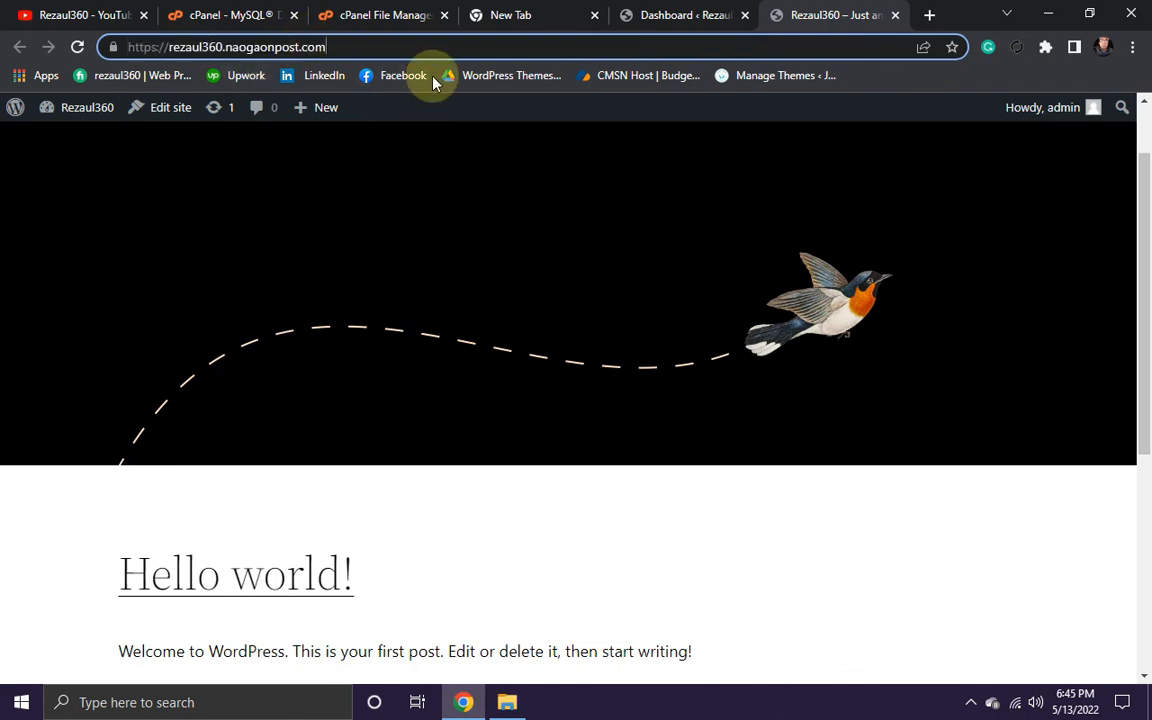